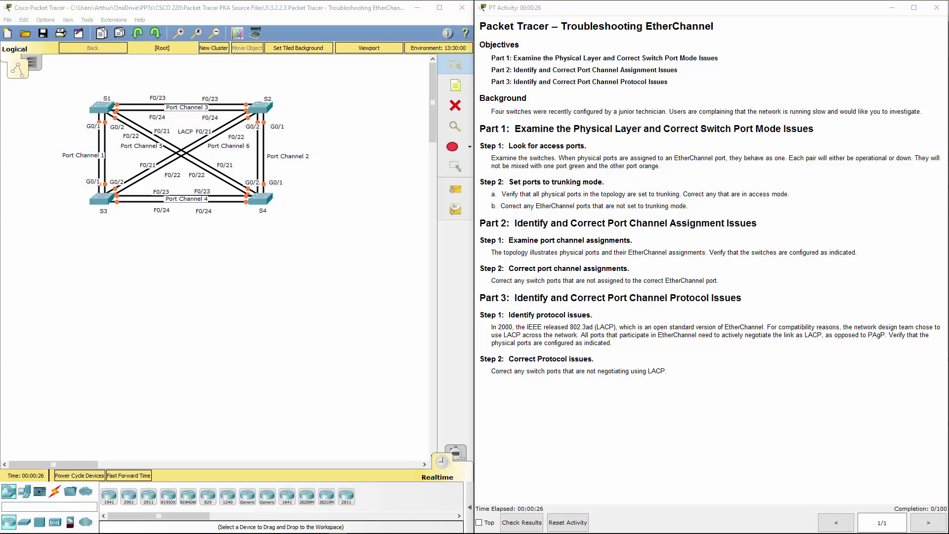
- Review the Examine step in the activity instructions
{"action": "left_click", "coordinate": [486, 163]}
{"action": "left_click_drag", "start_coordinate": [495, 158], "coordinate": [619, 158]}
{"action": "left_click", "coordinate": [530, 162]}
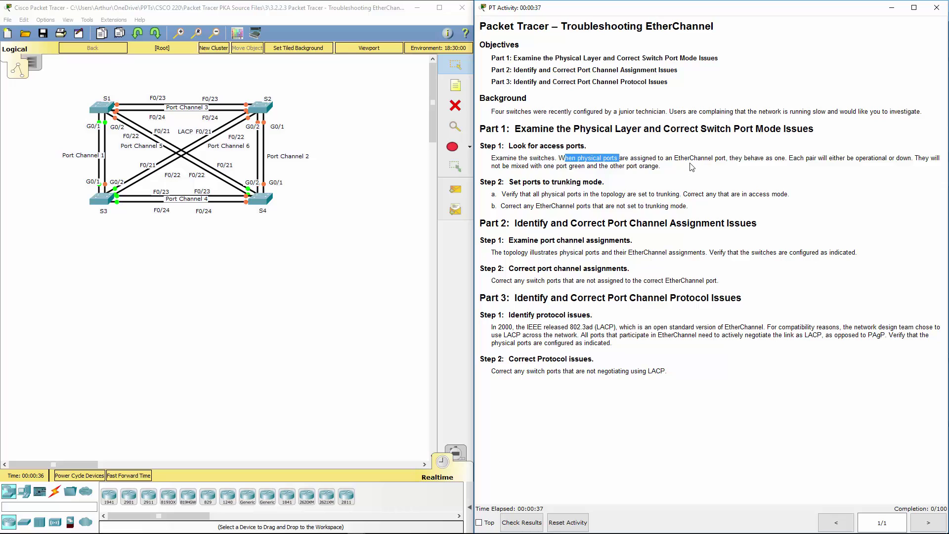
{"action": "left_click", "coordinate": [375, 178]}
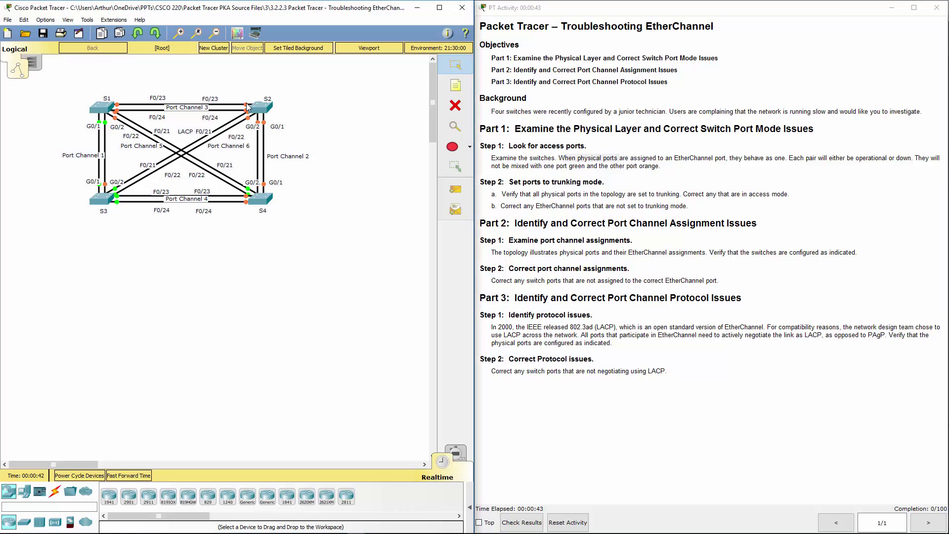
- On S1, run enable and show ip int brief, then close its window
{"action": "left_click", "coordinate": [104, 113]}
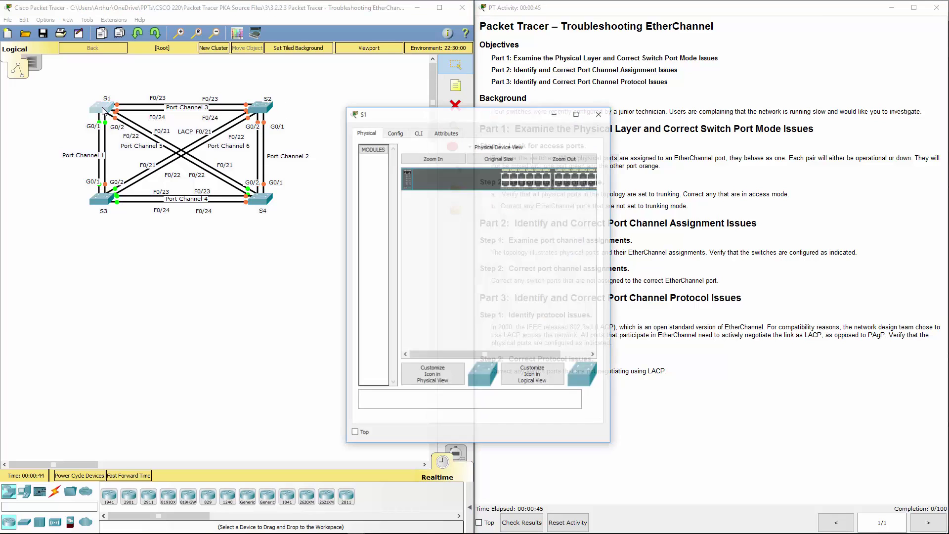
{"action": "left_click", "coordinate": [417, 133]}
{"action": "key", "text": "Return"}
{"action": "key", "text": "Return"}
{"action": "key", "text": "Return"}
{"action": "key", "text": "Return"}
{"action": "type", "text": "en"}
{"action": "key", "text": "Return"}
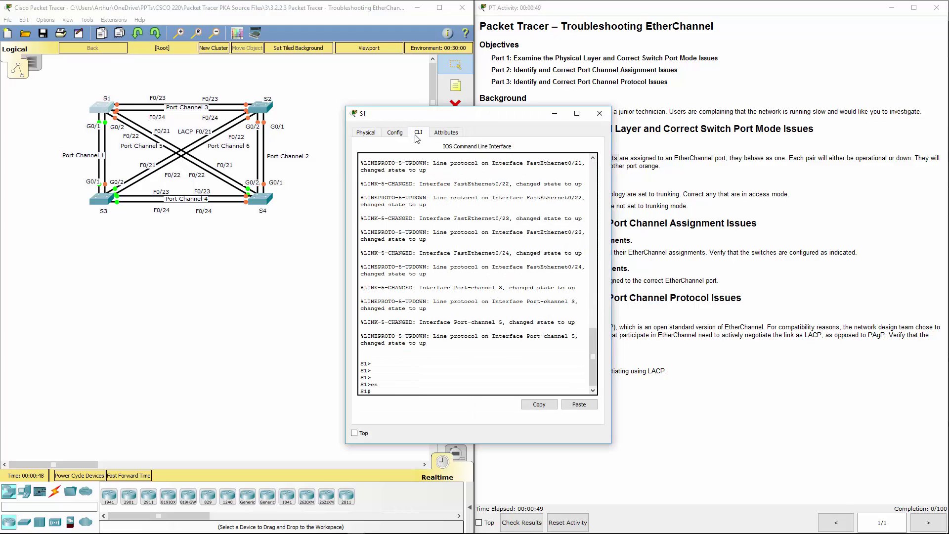
{"action": "type", "text": "show ip int brief"}
{"action": "key", "text": "Return"}
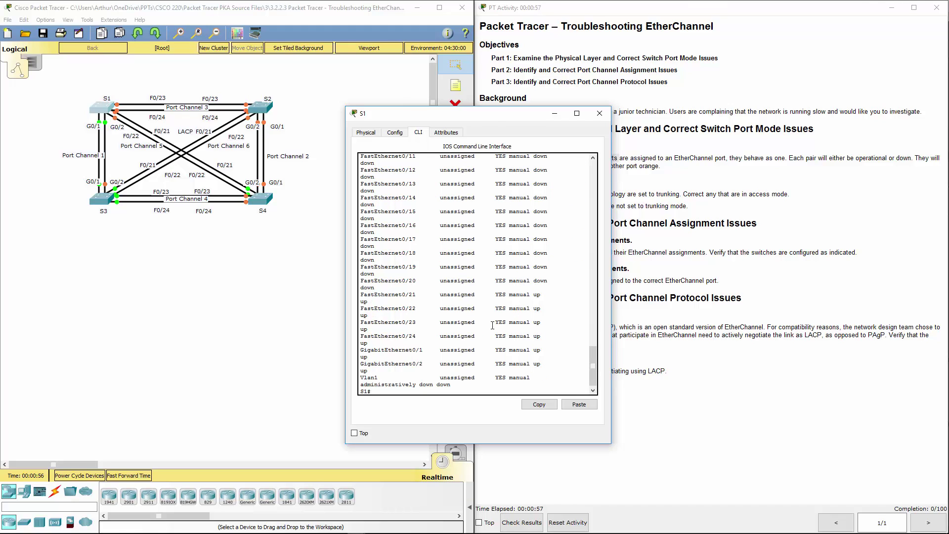
{"action": "scroll", "coordinate": [493, 325], "scroll_direction": "up", "scroll_amount": 10}
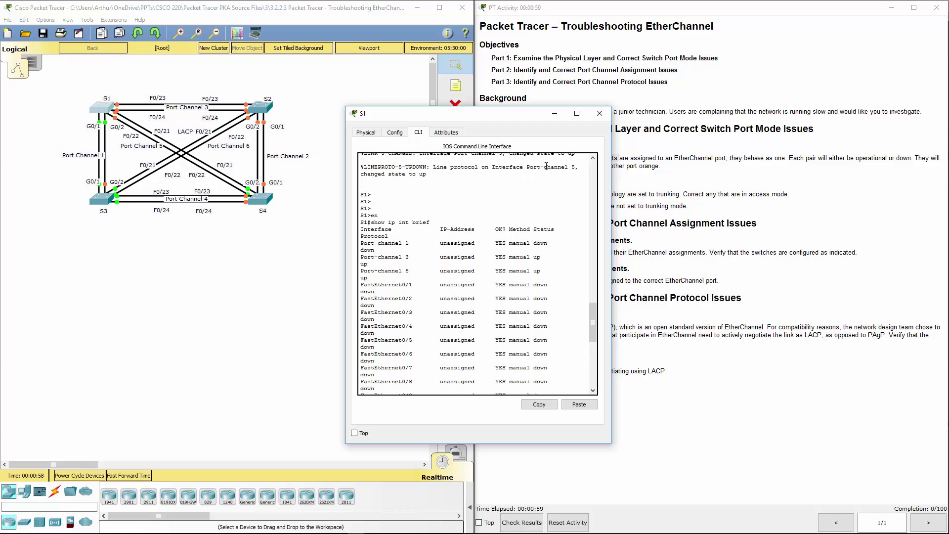
{"action": "left_click", "coordinate": [600, 114]}
- On S2, run show ip int brief, correcting the typo, and page through the port list
{"action": "left_click", "coordinate": [262, 107]}
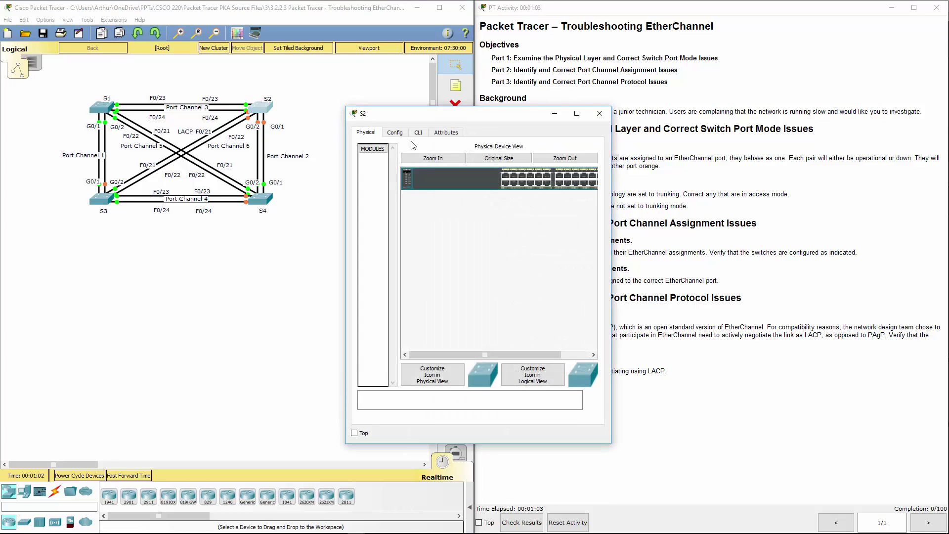
{"action": "left_click", "coordinate": [418, 133]}
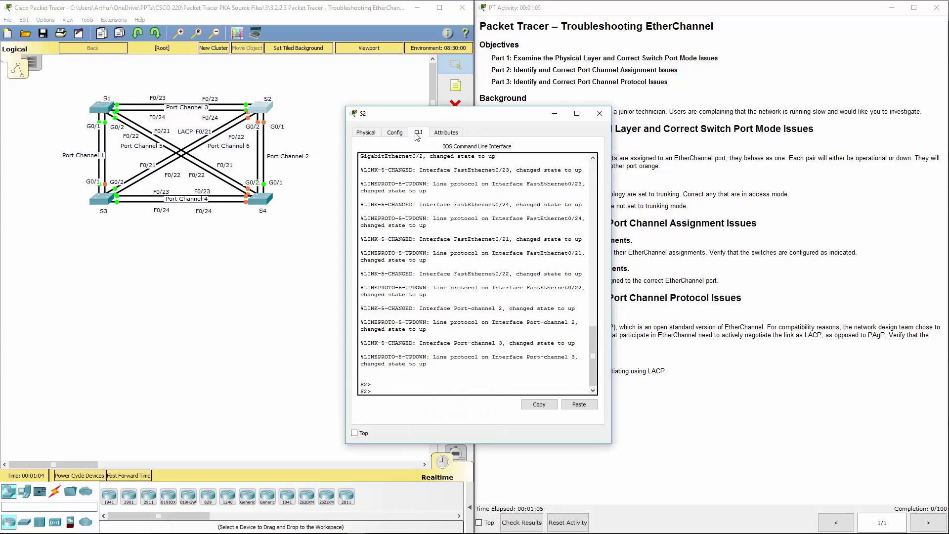
{"action": "type", "text": "en"}
{"action": "key", "text": "Return"}
{"action": "type", "text": "show ip[ in"}
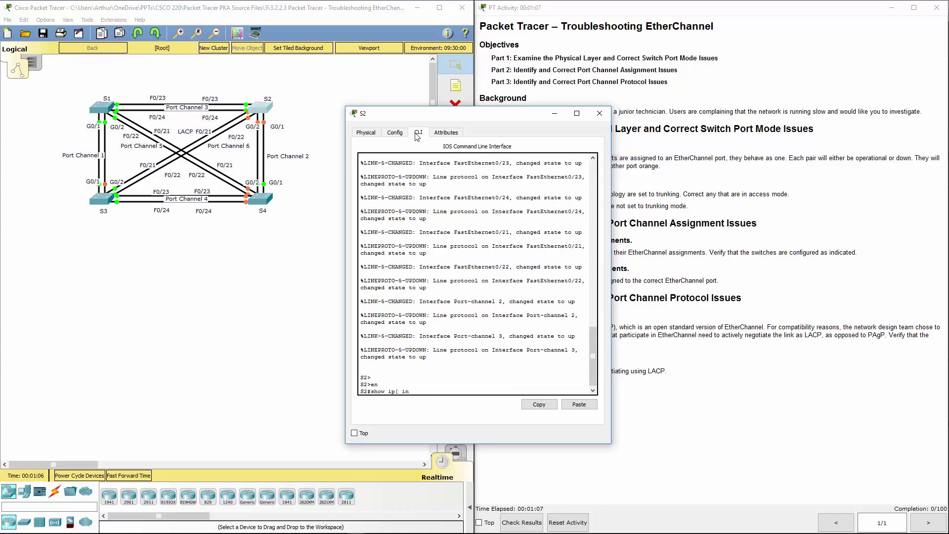
{"action": "type", "text": "t brief"}
{"action": "key", "text": "Return"}
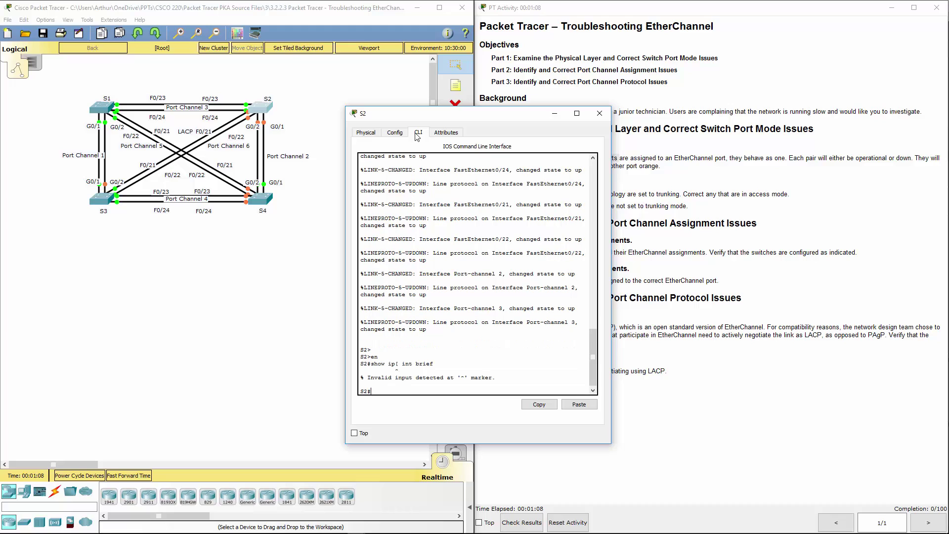
{"action": "key", "text": "Up"}
{"action": "key", "text": "Left"}
{"action": "key", "text": "Left"}
{"action": "key", "text": "Left"}
{"action": "key", "text": "BackSpace"}
{"action": "key", "text": "BackSpace"}
{"action": "type", "text": "p"}
{"action": "key", "text": "Return"}
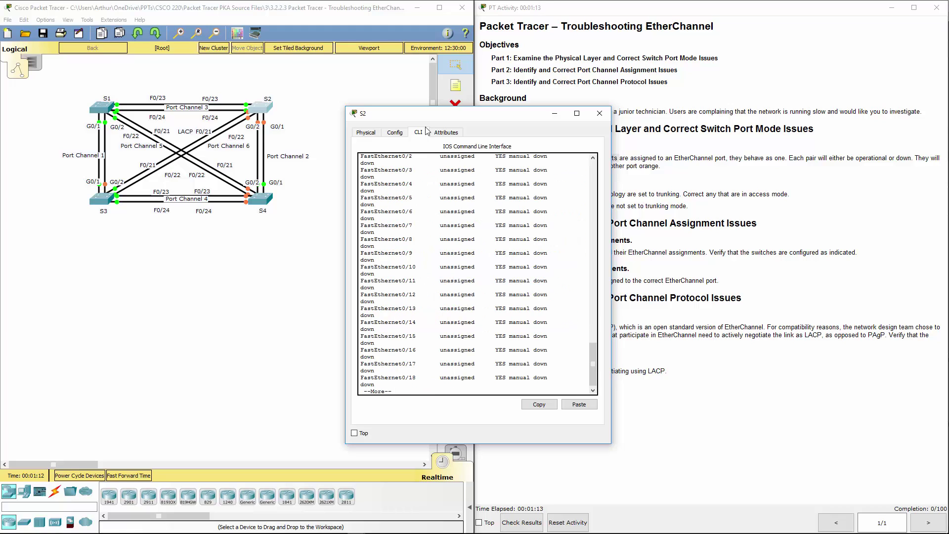
{"action": "key", "text": "space"}
- Run enable and show ip int brief on S3, then close its window
{"action": "left_click", "coordinate": [600, 114]}
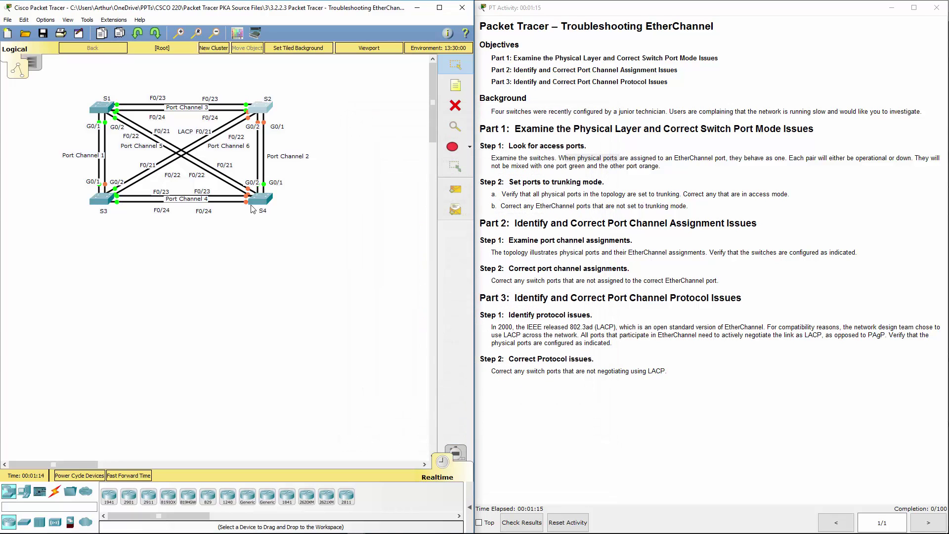
{"action": "left_click", "coordinate": [101, 200]}
{"action": "left_click", "coordinate": [418, 134]}
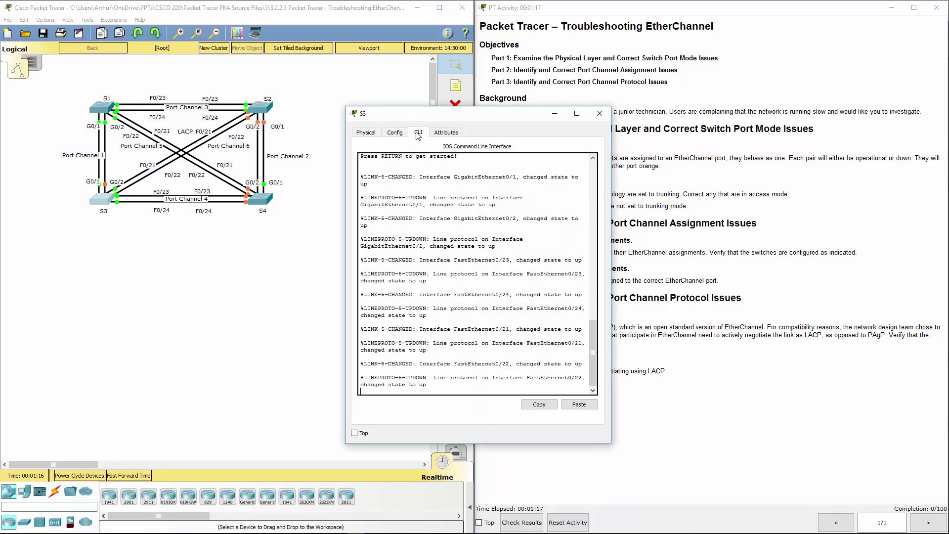
{"action": "type", "text": "en"}
{"action": "key", "text": "Return"}
{"action": "type", "text": "show ip int brief"}
{"action": "key", "text": "Return"}
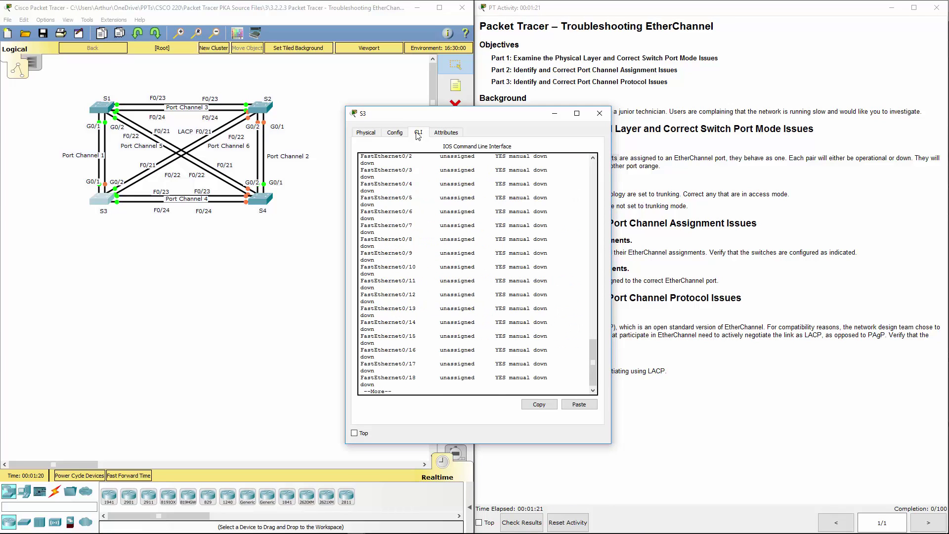
{"action": "left_click", "coordinate": [599, 113]}
- Run show ip int brief on S4 and inspect its port status
{"action": "left_click", "coordinate": [259, 199]}
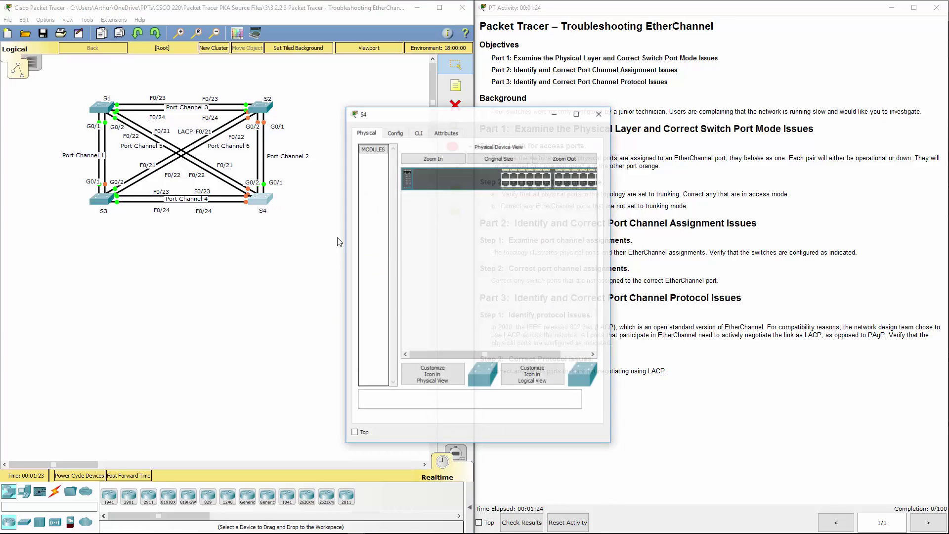
{"action": "left_click", "coordinate": [419, 133]}
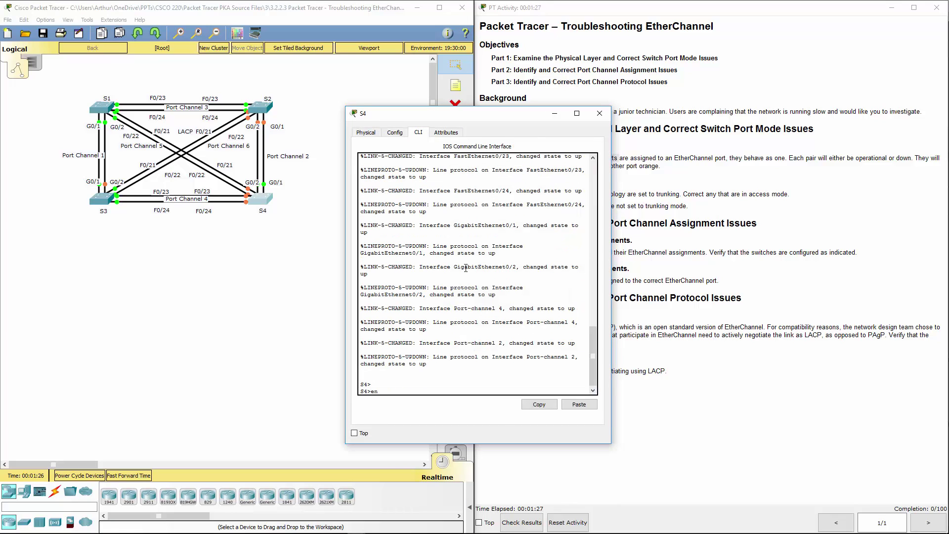
{"action": "key", "text": "Return"}
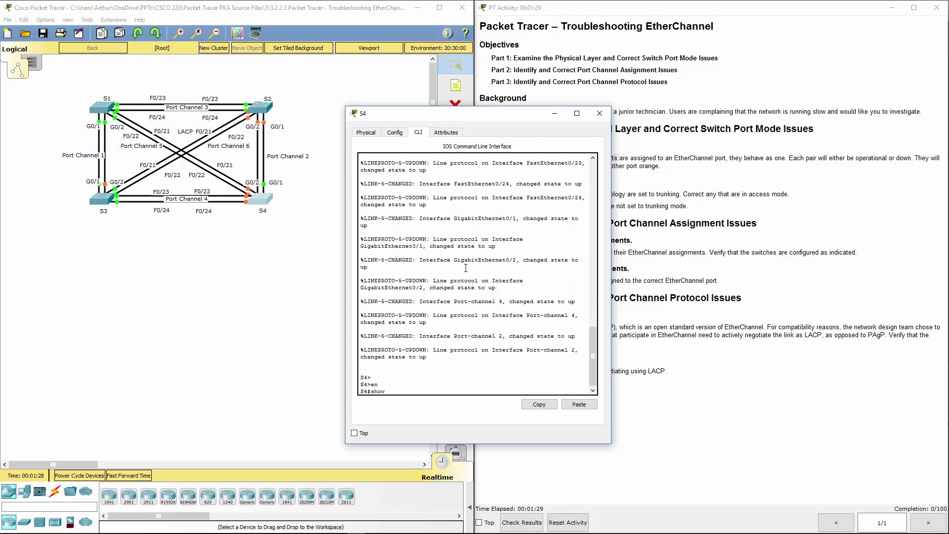
{"action": "type", "text": "show ip int brief"}
{"action": "key", "text": "Return"}
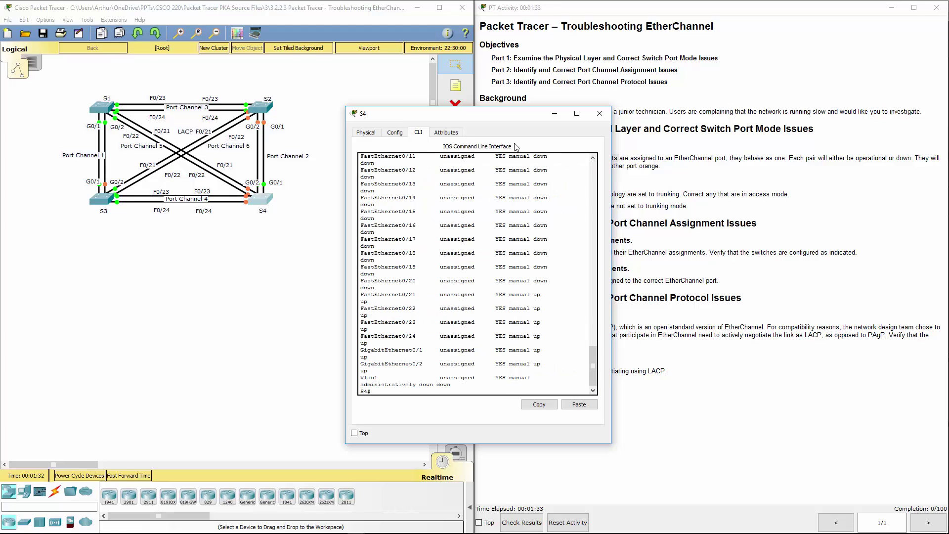
{"action": "left_click_drag", "start_coordinate": [365, 375], "coordinate": [396, 379]}
- Close S4, reread the Part 1 instructions, and reopen S2's console
{"action": "left_click", "coordinate": [599, 115]}
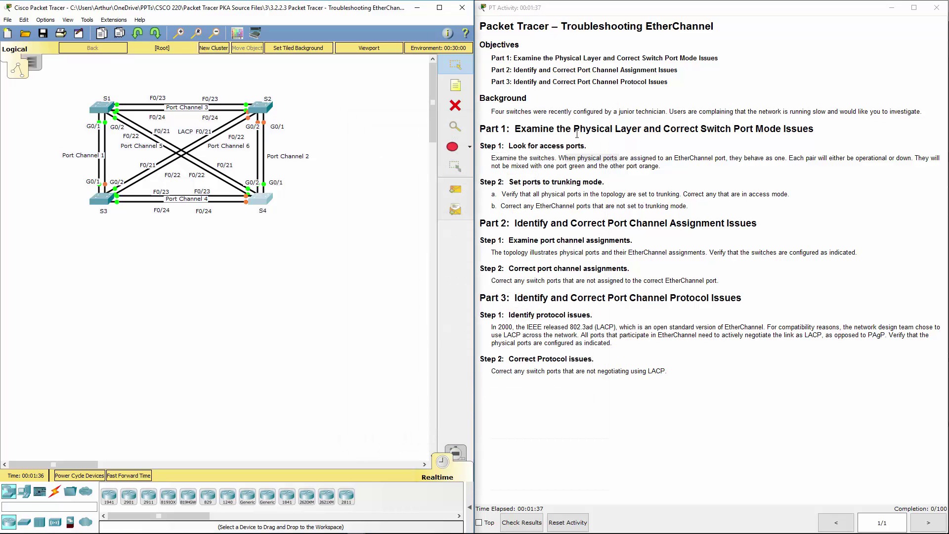
{"action": "left_click_drag", "start_coordinate": [509, 146], "coordinate": [543, 161]}
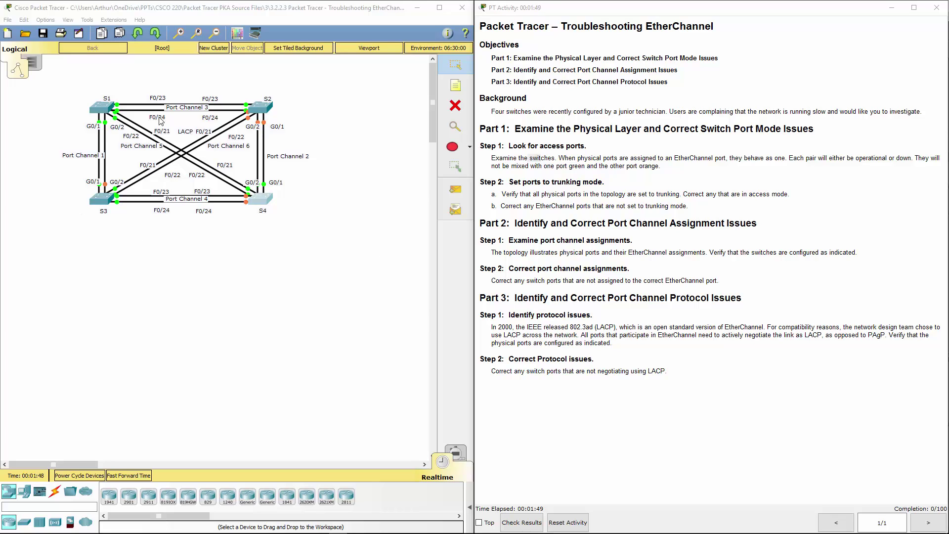
{"action": "left_click", "coordinate": [252, 107]}
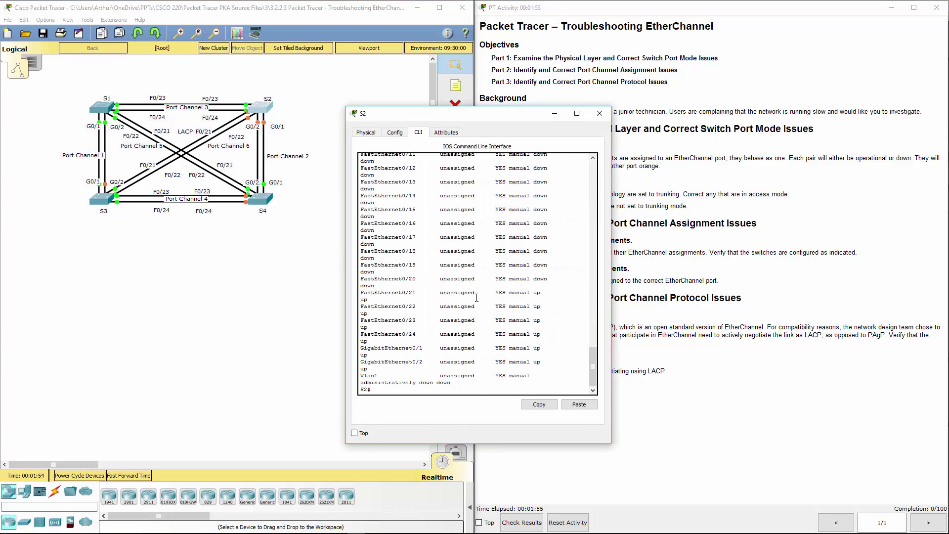
- List S2's running configuration with show run and page to the end
{"action": "left_click_drag", "start_coordinate": [472, 292], "coordinate": [538, 360]}
{"action": "left_click", "coordinate": [477, 381]}
{"action": "type", "text": "show run"}
{"action": "key", "text": "Return"}
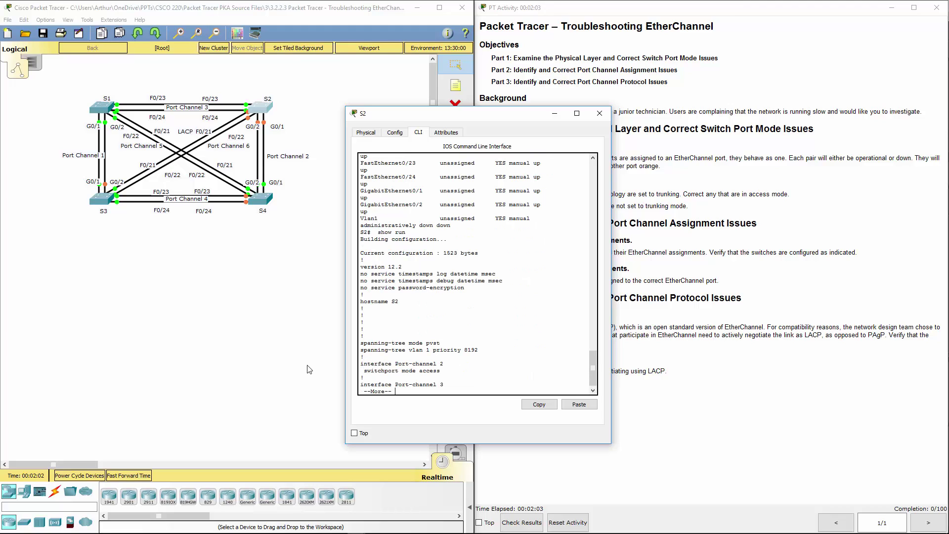
{"action": "key", "text": "space"}
{"action": "key", "text": "space"}
{"action": "key", "text": "space"}
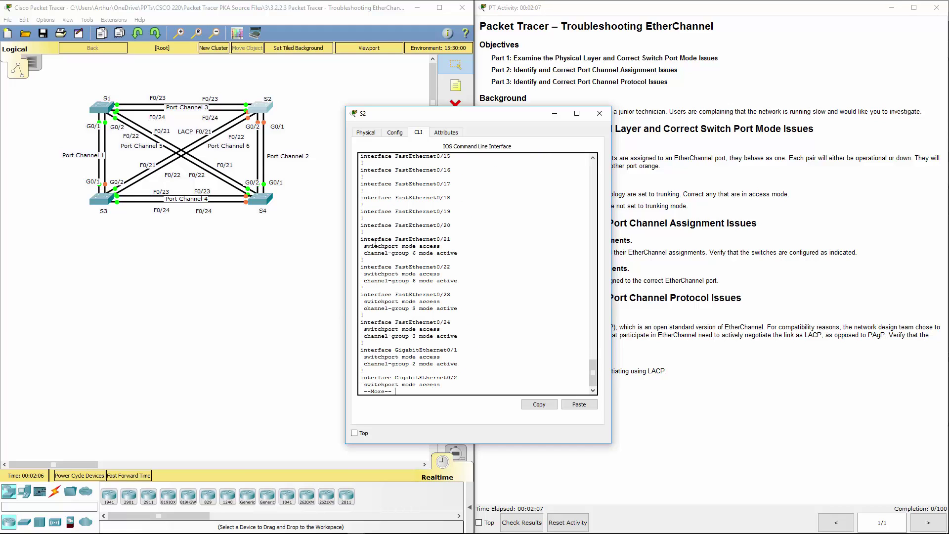
{"action": "left_click_drag", "start_coordinate": [357, 240], "coordinate": [456, 390]}
{"action": "key", "text": "space"}
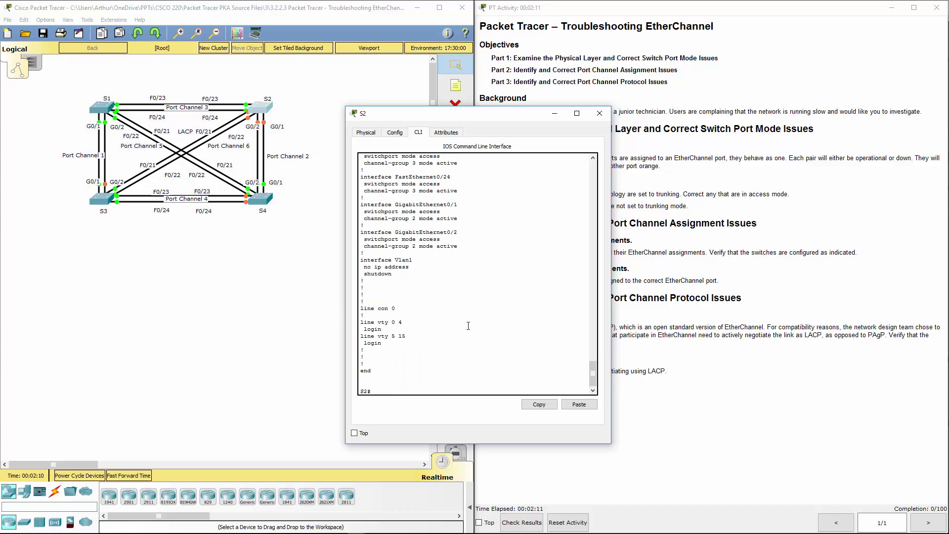
- Check that Fa0/21–24 use switchport mode access, then close S2's window
{"action": "scroll", "coordinate": [467, 324], "scroll_direction": "up", "scroll_amount": 3}
{"action": "left_click_drag", "start_coordinate": [428, 311], "coordinate": [352, 212]}
{"action": "scroll", "coordinate": [421, 282], "scroll_direction": "up", "scroll_amount": 3}
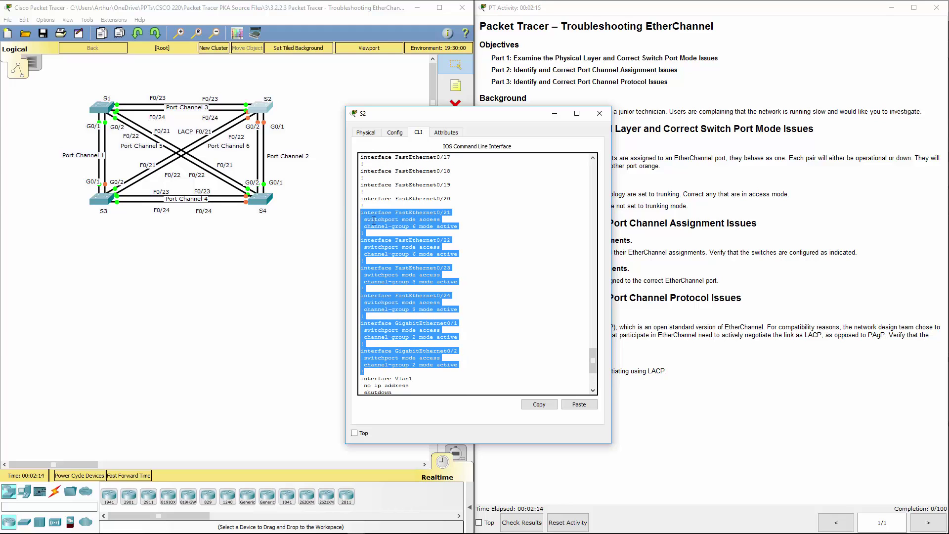
{"action": "left_click", "coordinate": [416, 231]}
{"action": "double_click", "coordinate": [427, 220]}
{"action": "double_click", "coordinate": [424, 254]}
{"action": "double_click", "coordinate": [426, 280]}
{"action": "left_click_drag", "start_coordinate": [378, 275], "coordinate": [443, 277]}
{"action": "left_click_drag", "start_coordinate": [405, 302], "coordinate": [438, 302]}
{"action": "left_click", "coordinate": [447, 243]}
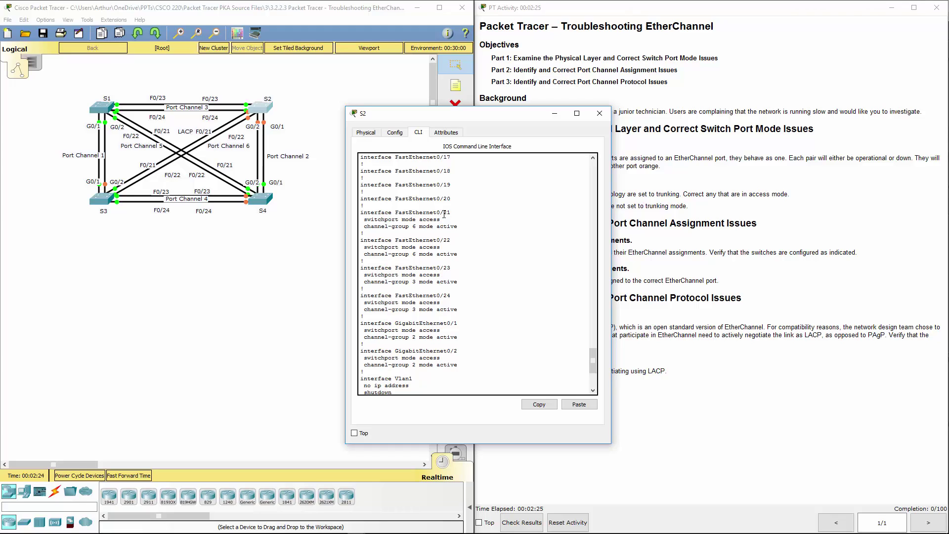
{"action": "double_click", "coordinate": [447, 240]}
{"action": "left_click", "coordinate": [600, 113]}
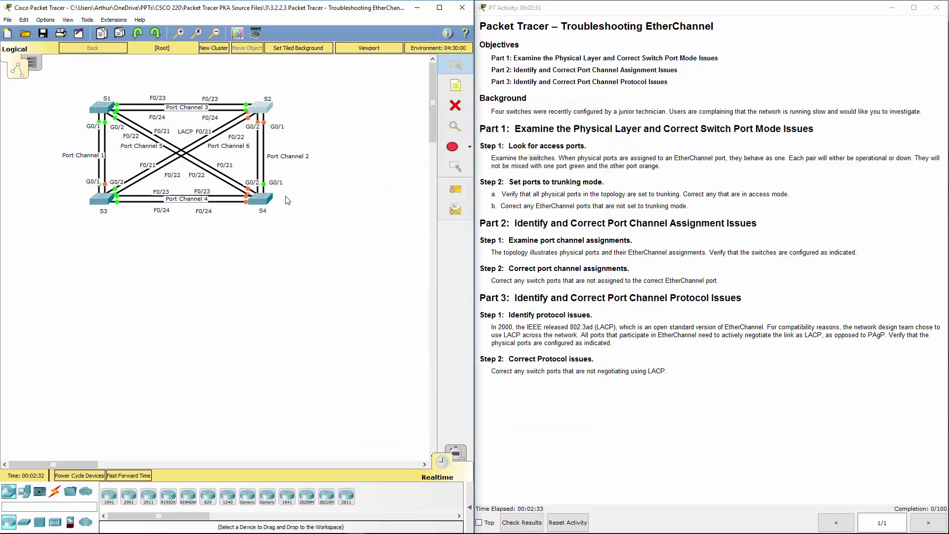
- Set S2's Fa0/21–24 and G0/1–2 to switchport mode trunk, reaching 18/100
{"action": "left_click", "coordinate": [268, 113]}
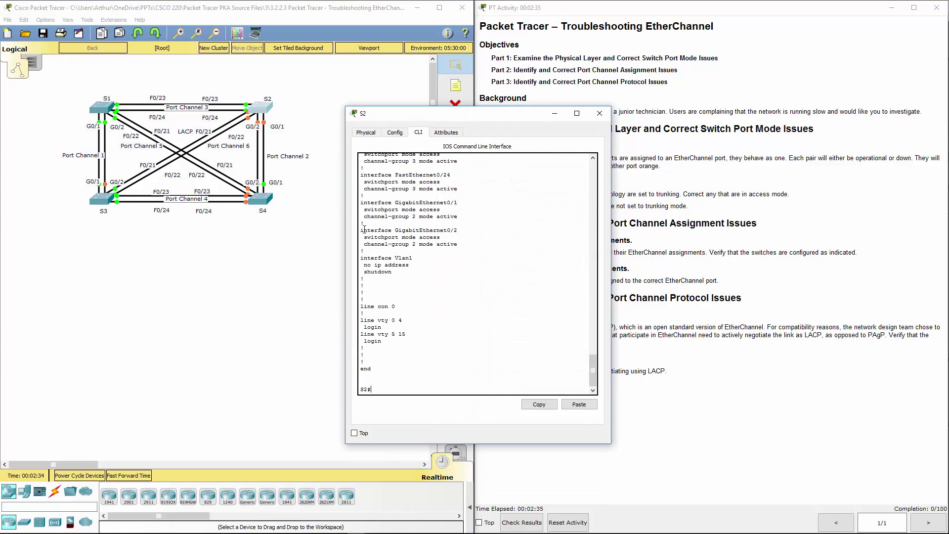
{"action": "type", "text": "conf t"}
{"action": "key", "text": "Return"}
{"action": "key", "text": "Return"}
{"action": "key", "text": "Return"}
{"action": "type", "text": "int range fa"}
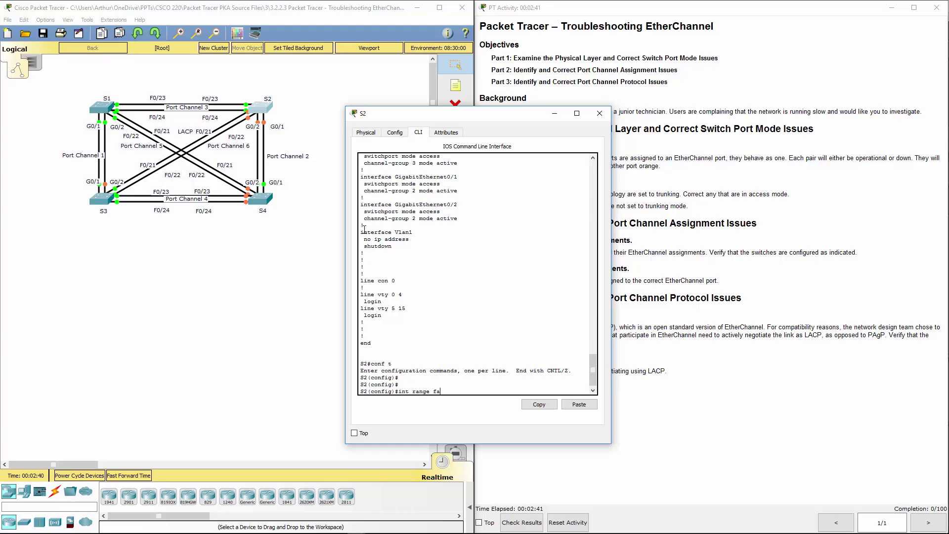
{"action": "type", "text": "0/21-24,g0/1-2"}
{"action": "key", "text": "Return"}
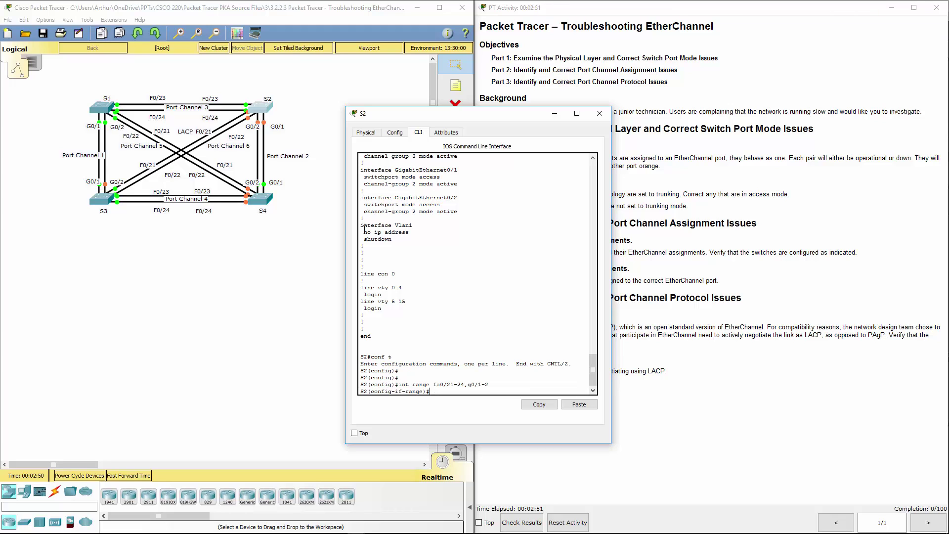
{"action": "type", "text": "sw mo tr"}
{"action": "key", "text": "Return"}
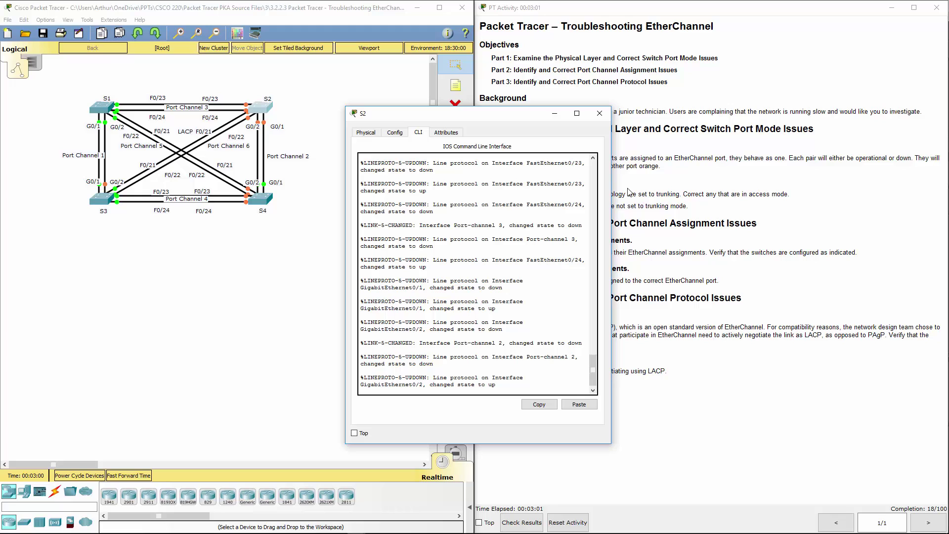
{"action": "left_click", "coordinate": [599, 114]}
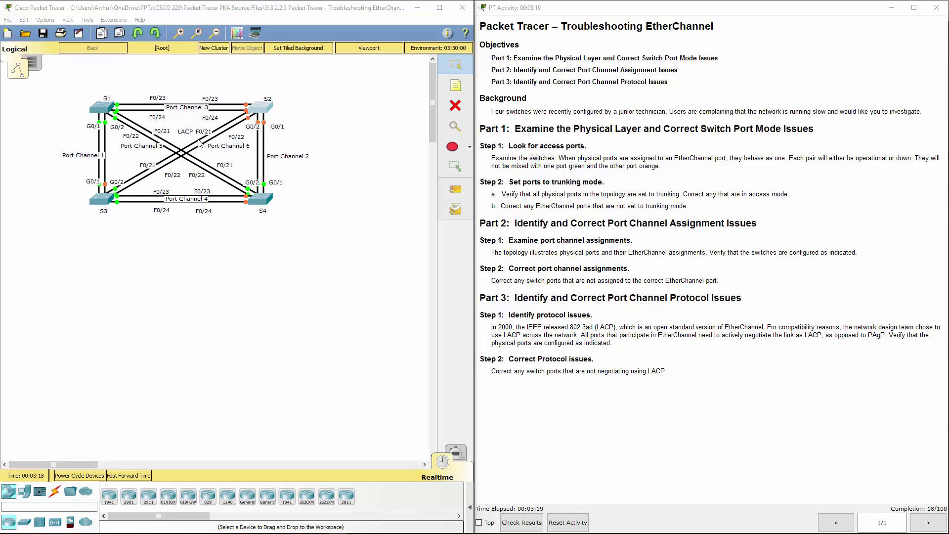
- Show S2's EtherChannel summary (Po2, Po3 up; Po6 down) and exit to privileged mode
{"action": "left_click", "coordinate": [267, 104]}
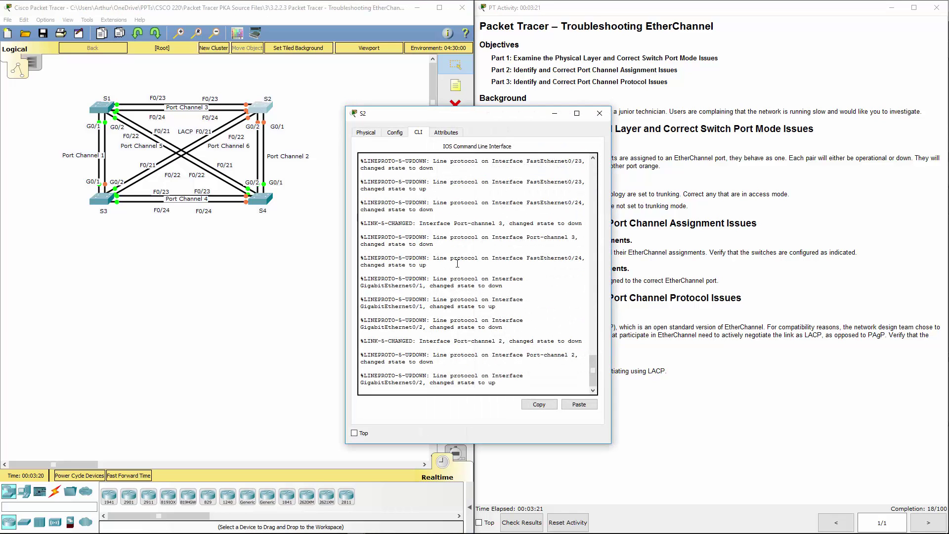
{"action": "key", "text": "Return"}
{"action": "key", "text": "Return"}
{"action": "key", "text": "Return"}
{"action": "key", "text": "Return"}
{"action": "key", "text": "Return"}
{"action": "key", "text": "Return"}
{"action": "key", "text": "Return"}
{"action": "key", "text": "Return"}
{"action": "key", "text": "Return"}
{"action": "key", "text": "Return"}
{"action": "key", "text": "Return"}
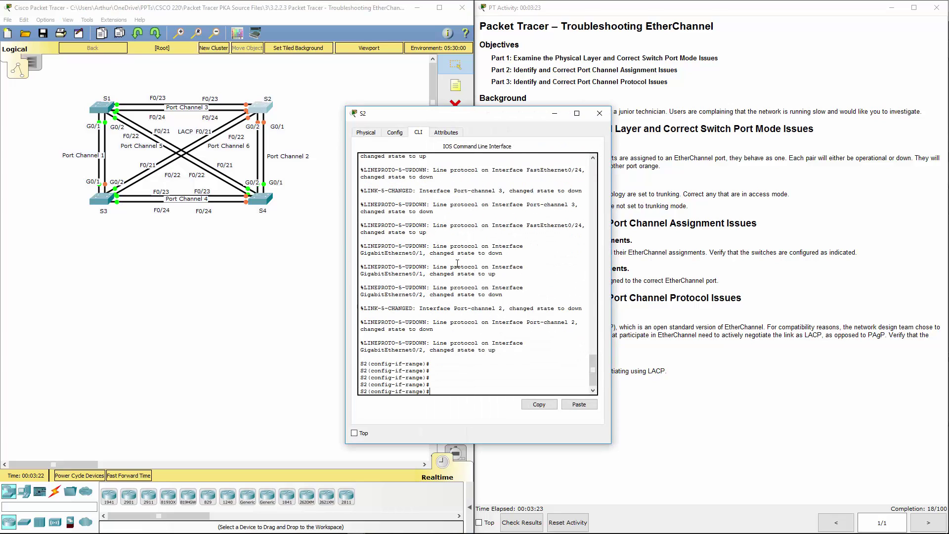
{"action": "type", "text": "do"}
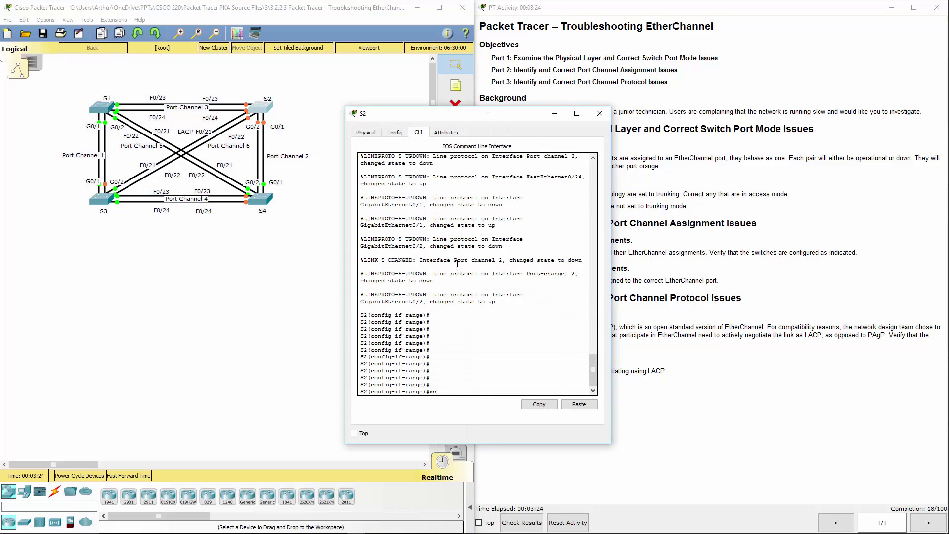
{"action": "type", "text": " show ether su"}
{"action": "type", "text": "m"}
{"action": "key", "text": "Return"}
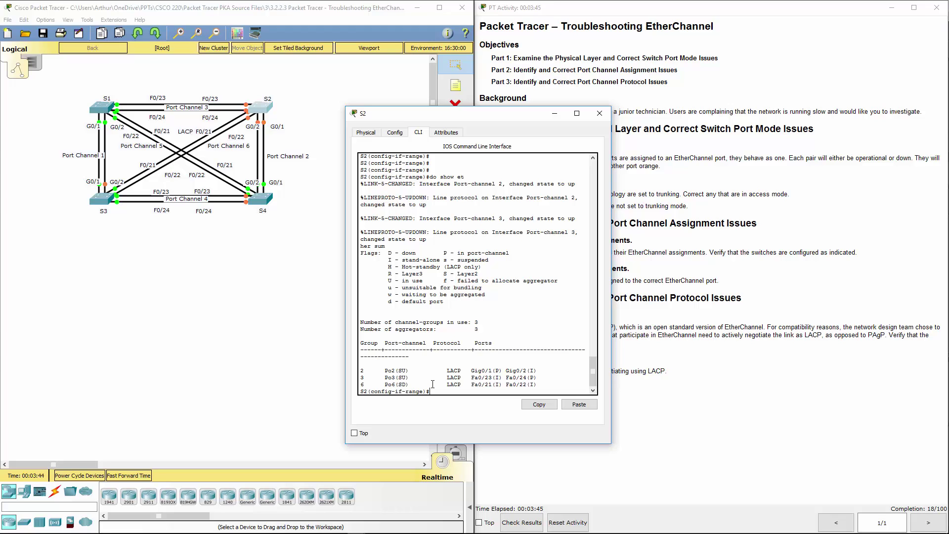
{"action": "type", "text": "xit"}
{"action": "key", "text": "Return"}
{"action": "key", "text": "Return"}
{"action": "key", "text": "Return"}
{"action": "key", "text": "Return"}
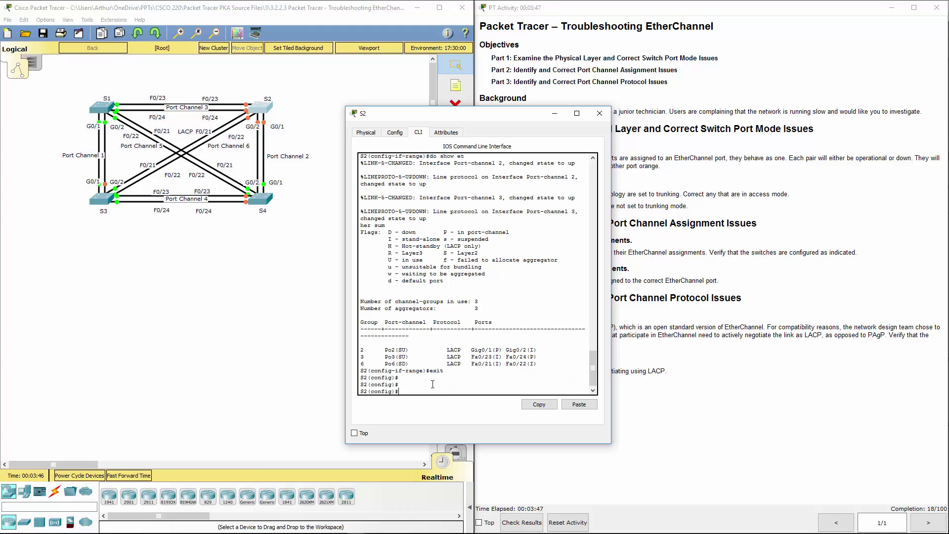
{"action": "type", "text": "exit"}
{"action": "key", "text": "Return"}
{"action": "key", "text": "Return"}
{"action": "key", "text": "Return"}
{"action": "key", "text": "Return"}
{"action": "key", "text": "Return"}
{"action": "key", "text": "Return"}
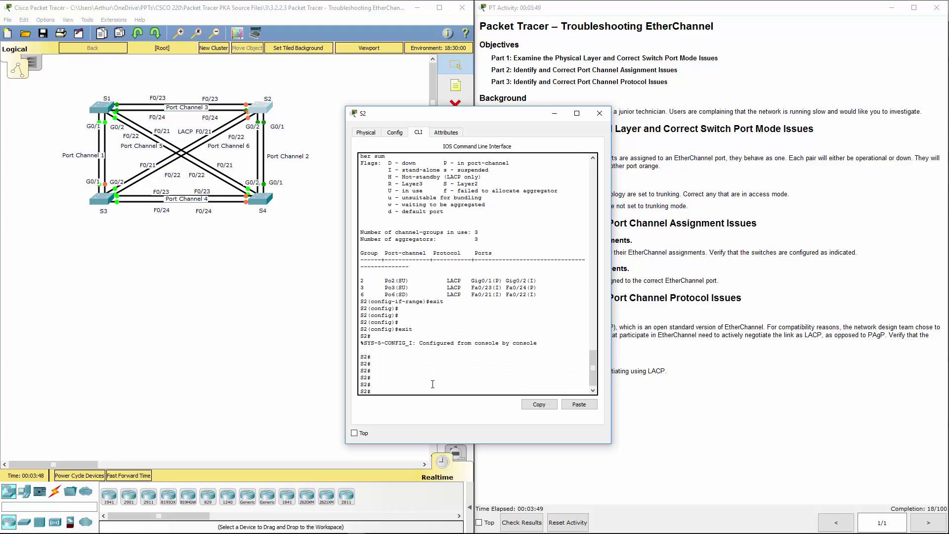
- List S2's running configuration and check the channel-group 2 setting on Gi0/2
{"action": "type", "text": "show run"}
{"action": "key", "text": "Return"}
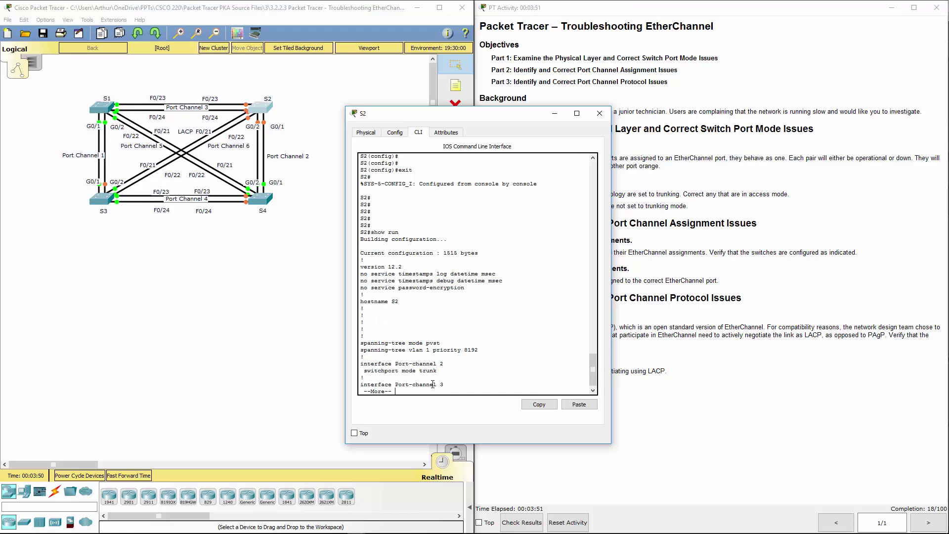
{"action": "key", "text": "space"}
{"action": "key", "text": "space"}
{"action": "key", "text": "space"}
{"action": "key", "text": "space"}
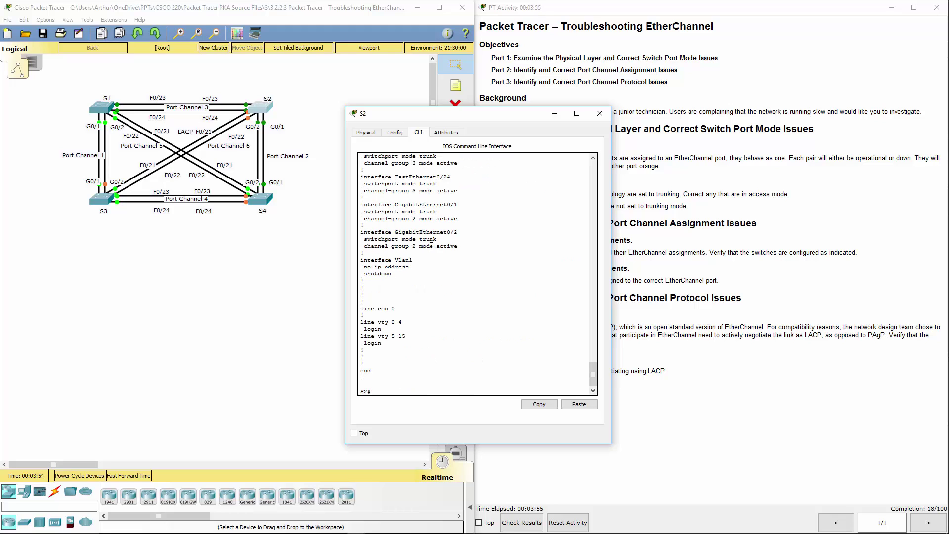
{"action": "mouse_move", "coordinate": [458, 246]}
{"action": "left_mouse_down"}
{"action": "mouse_move", "coordinate": [434, 245]}
{"action": "mouse_move", "coordinate": [442, 248]}
{"action": "left_mouse_up"}
{"action": "left_click", "coordinate": [424, 239]}
{"action": "double_click", "coordinate": [423, 239]}
- Compare Port-channels 2 and 6, noting Port-channel 6 lacks trunk mode
{"action": "scroll", "coordinate": [439, 249], "scroll_direction": "up", "scroll_amount": 4}
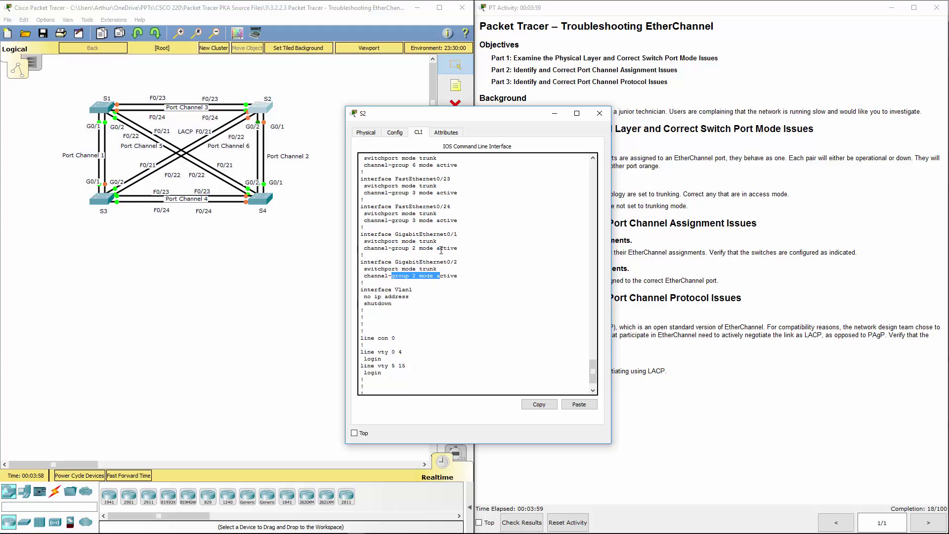
{"action": "scroll", "coordinate": [437, 253], "scroll_direction": "up", "scroll_amount": 1}
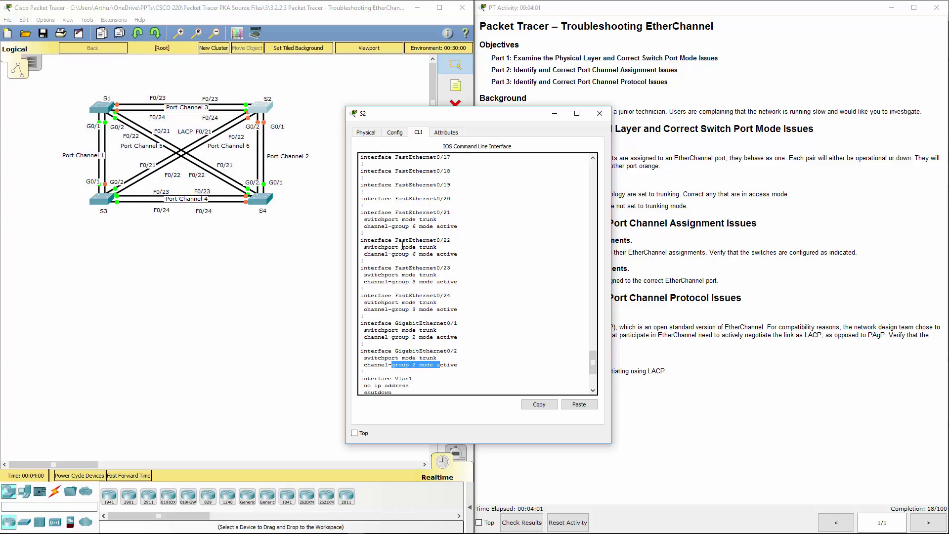
{"action": "left_click_drag", "start_coordinate": [385, 226], "coordinate": [410, 232]}
{"action": "scroll", "coordinate": [409, 231], "scroll_direction": "up", "scroll_amount": 17}
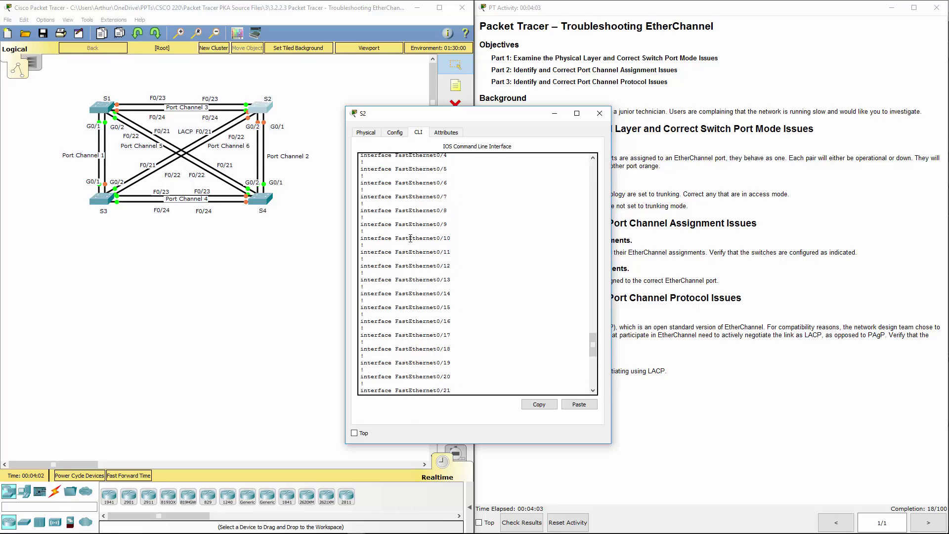
{"action": "scroll", "coordinate": [410, 243], "scroll_direction": "up", "scroll_amount": 2}
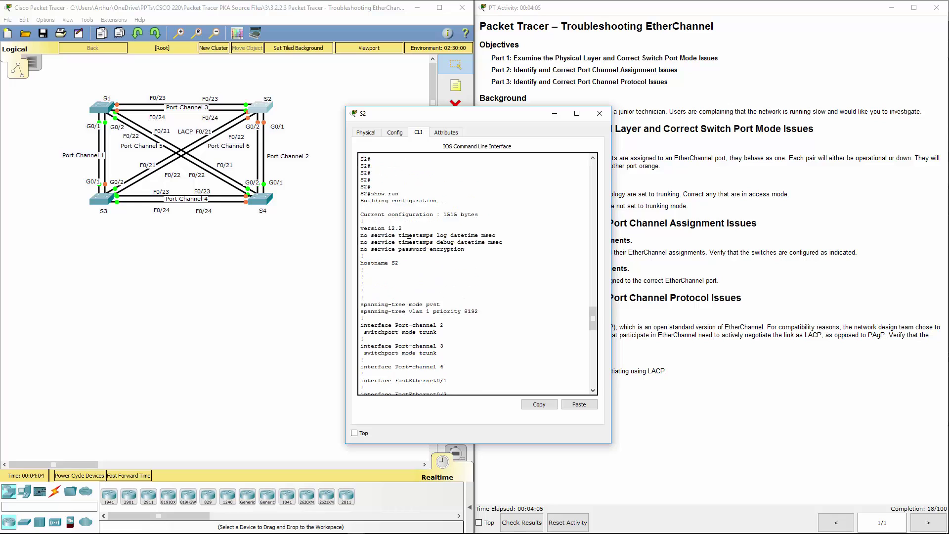
{"action": "scroll", "coordinate": [409, 243], "scroll_direction": "down", "scroll_amount": 9}
{"action": "scroll", "coordinate": [410, 243], "scroll_direction": "down", "scroll_amount": 16}
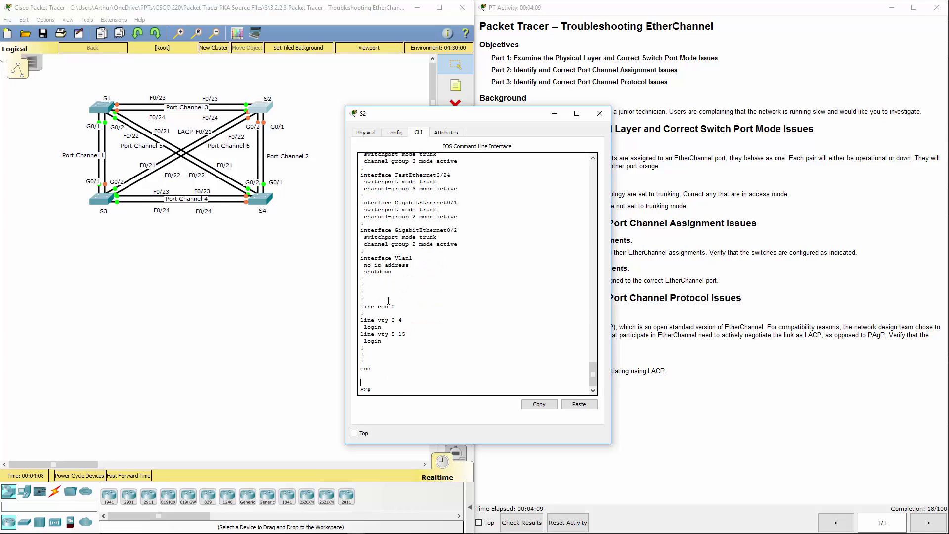
{"action": "scroll", "coordinate": [405, 277], "scroll_direction": "up", "scroll_amount": 1}
{"action": "left_click_drag", "start_coordinate": [403, 273], "coordinate": [365, 281]}
{"action": "left_click", "coordinate": [437, 296]}
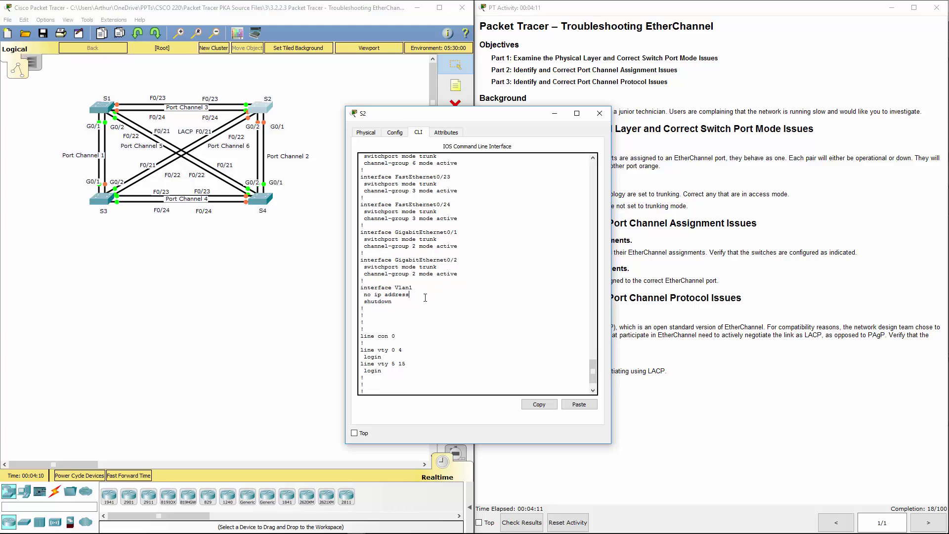
{"action": "scroll", "coordinate": [426, 297], "scroll_direction": "up", "scroll_amount": 15}
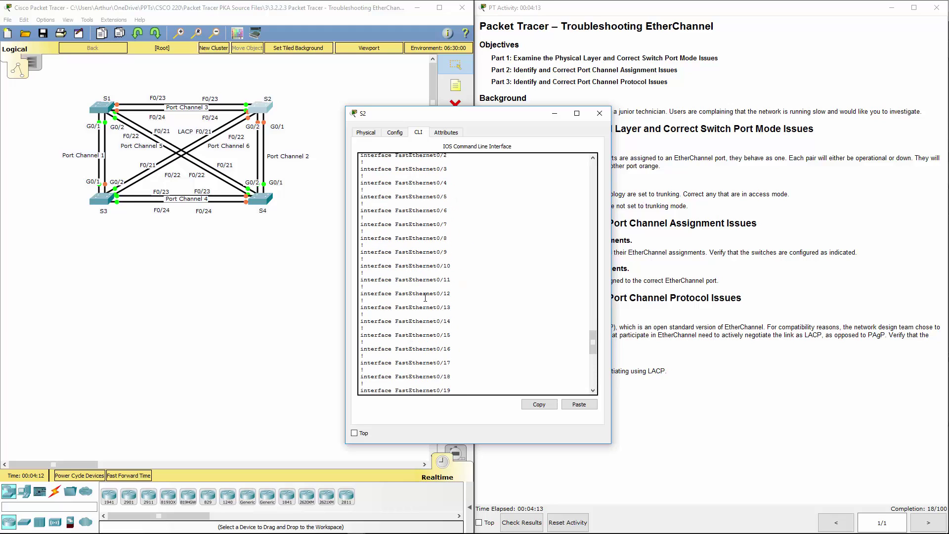
{"action": "scroll", "coordinate": [425, 297], "scroll_direction": "up", "scroll_amount": 6}
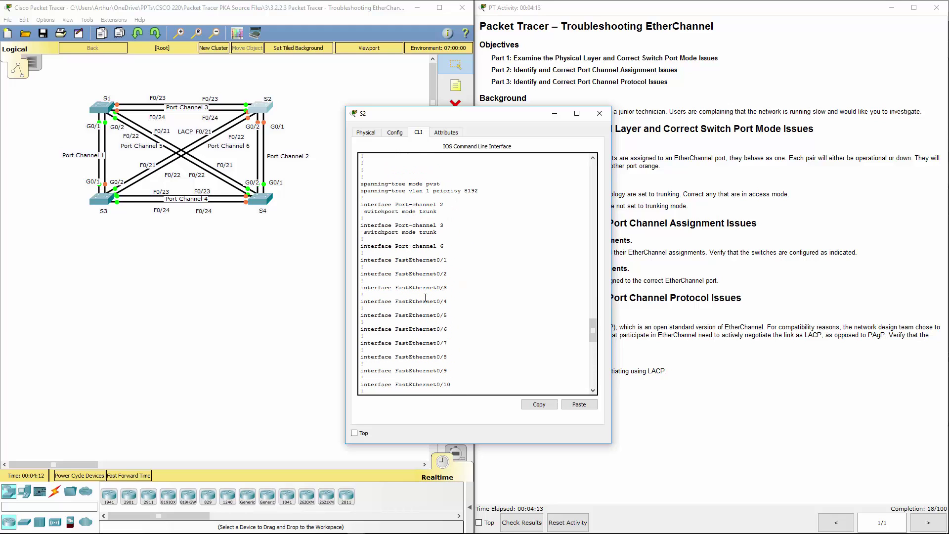
{"action": "left_click_drag", "start_coordinate": [374, 204], "coordinate": [440, 225]}
{"action": "left_click", "coordinate": [385, 205]}
{"action": "left_click_drag", "start_coordinate": [443, 245], "coordinate": [433, 247]}
- Set S2's Port-channel 6 to switchport mode trunk and close the window
{"action": "key", "text": "Return"}
{"action": "type", "text": "conf t"}
{"action": "key", "text": "Return"}
{"action": "type", "text": "int"}
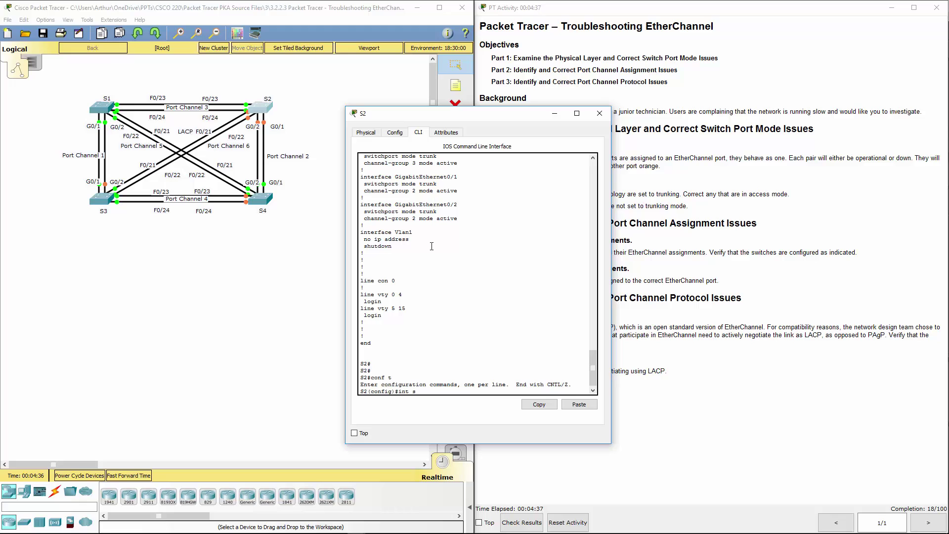
{"action": "type", "text": " port-channel 6"}
{"action": "key", "text": "Return"}
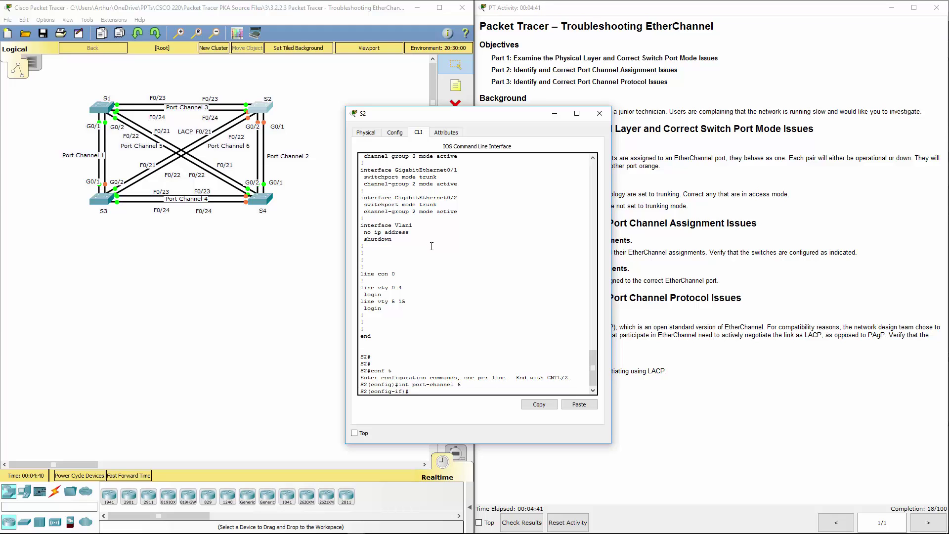
{"action": "type", "text": "sw mo tr"}
{"action": "key", "text": "Return"}
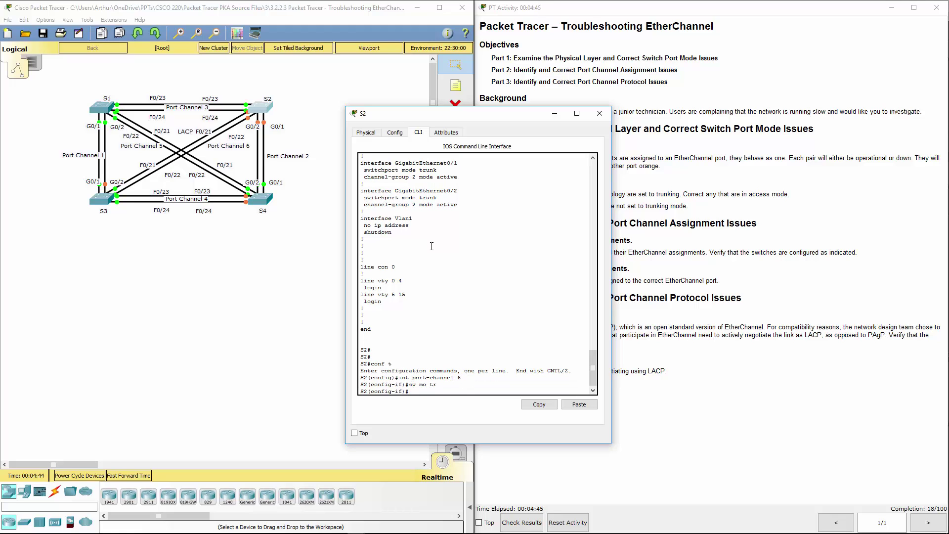
{"action": "left_click", "coordinate": [600, 113]}
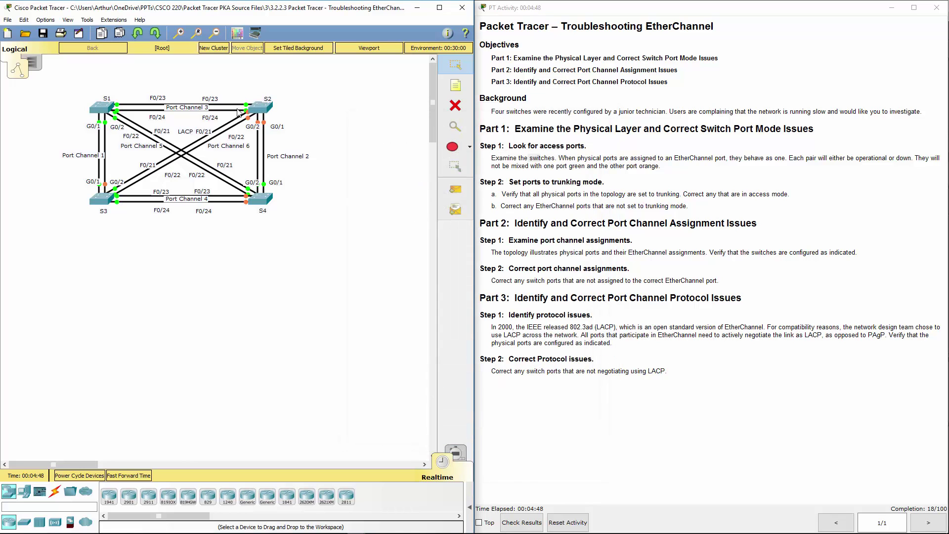
- Display S1's EtherChannel summary with show eth sum
{"action": "left_click", "coordinate": [105, 108]}
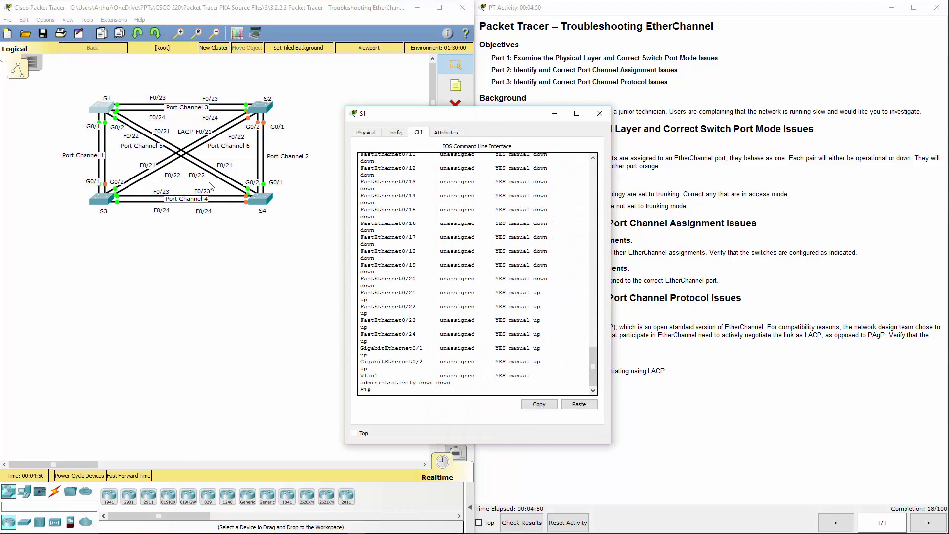
{"action": "key", "text": "Return"}
{"action": "key", "text": "Return"}
{"action": "key", "text": "Return"}
{"action": "key", "text": "Return"}
{"action": "key", "text": "Return"}
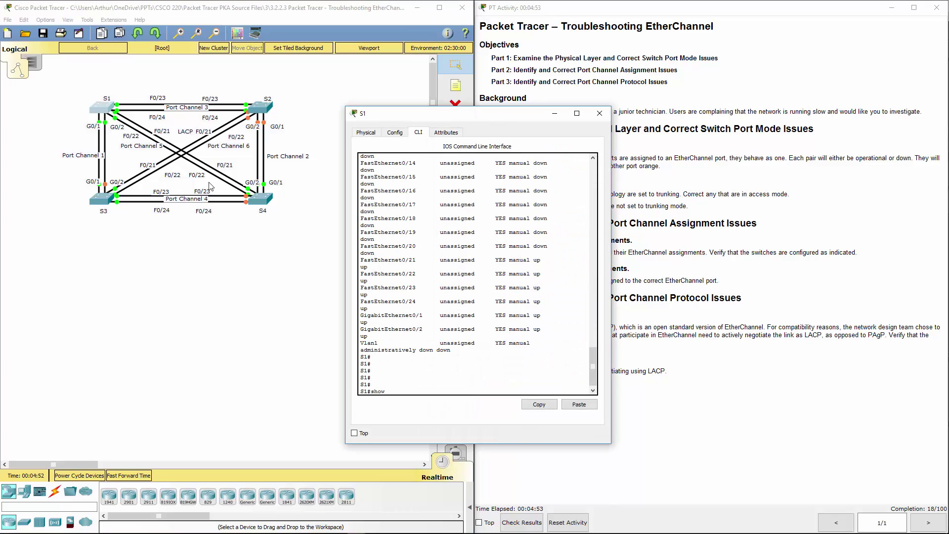
{"action": "type", "text": "show eth sum"}
{"action": "key", "text": "Return"}
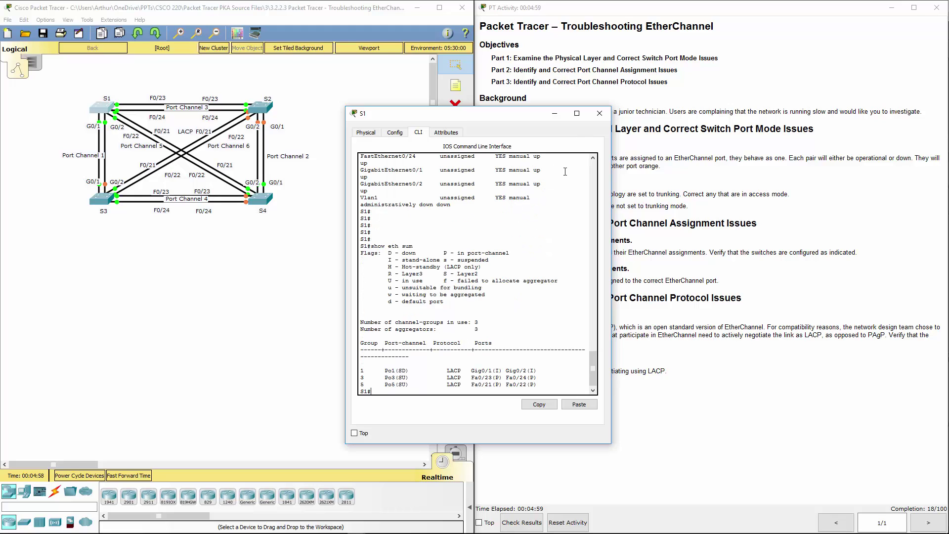
{"action": "type", "text": "sho"}
{"action": "key", "text": "BackSpace"}
{"action": "key", "text": "BackSpace"}
{"action": "key", "text": "BackSpace"}
{"action": "key", "text": "Return"}
{"action": "key", "text": "Return"}
{"action": "key", "text": "Return"}
{"action": "key", "text": "Return"}
{"action": "key", "text": "Return"}
{"action": "key", "text": "Return"}
{"action": "key", "text": "Return"}
{"action": "key", "text": "Return"}
{"action": "key", "text": "Return"}
{"action": "key", "text": "Return"}
{"action": "key", "text": "Return"}
{"action": "key", "text": "Return"}
{"action": "key", "text": "Return"}
{"action": "key", "text": "Return"}
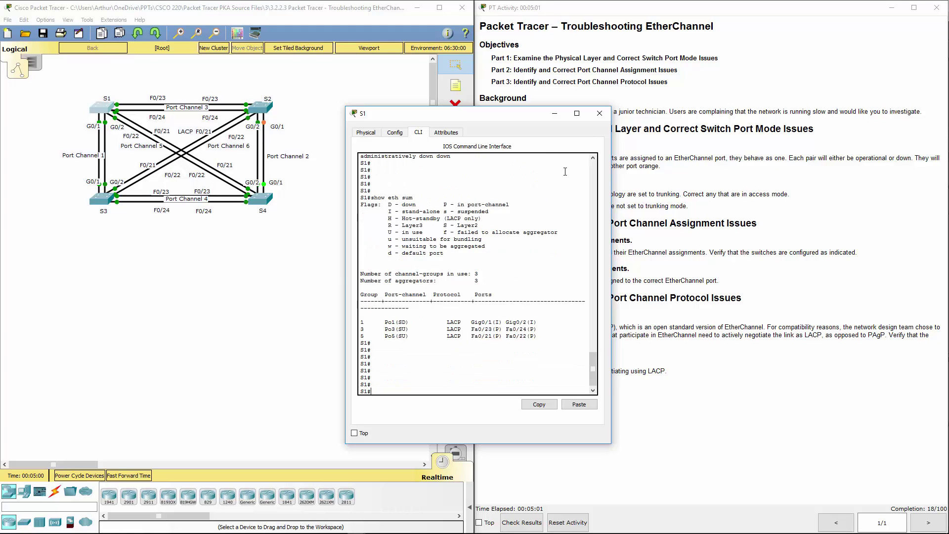
- Review S1's running configuration, locating Port-channel 1
{"action": "type", "text": "show run"}
{"action": "key", "text": "Return"}
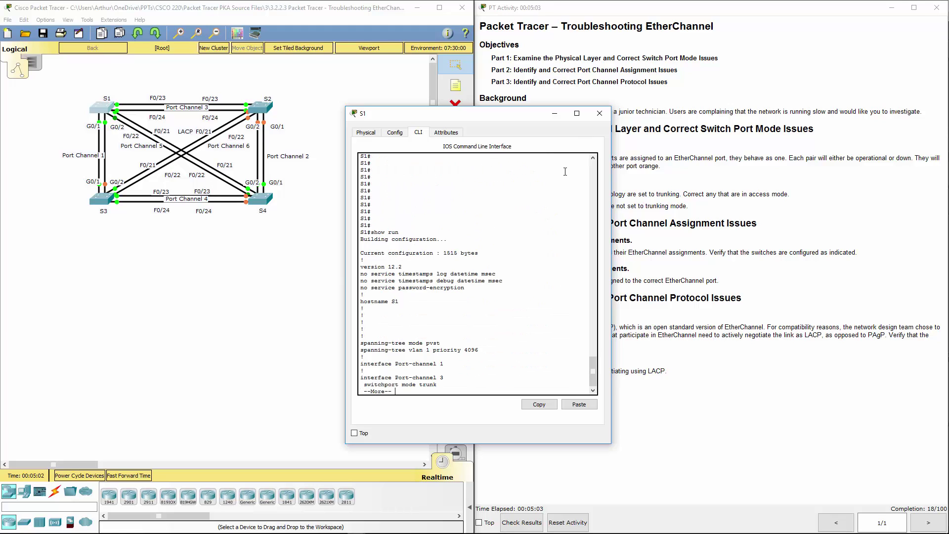
{"action": "key", "text": "space"}
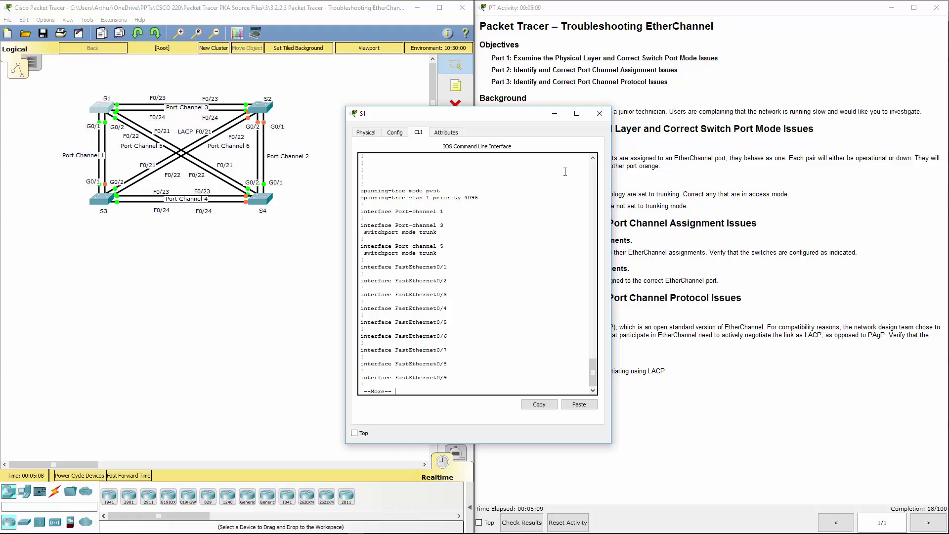
{"action": "left_click_drag", "start_coordinate": [421, 211], "coordinate": [444, 226]}
{"action": "left_click", "coordinate": [445, 247]}
{"action": "left_click_drag", "start_coordinate": [440, 212], "coordinate": [445, 213]}
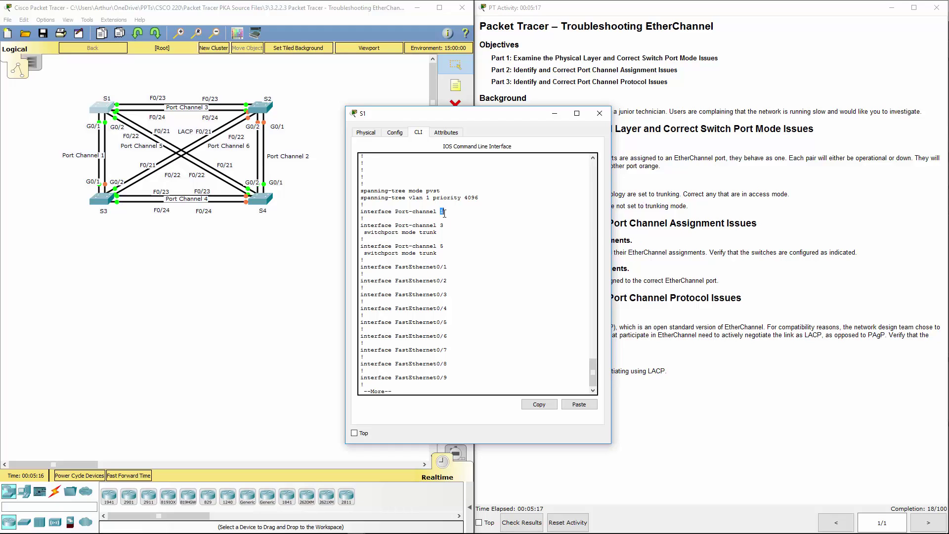
{"action": "left_click", "coordinate": [430, 353]}
{"action": "key", "text": "space"}
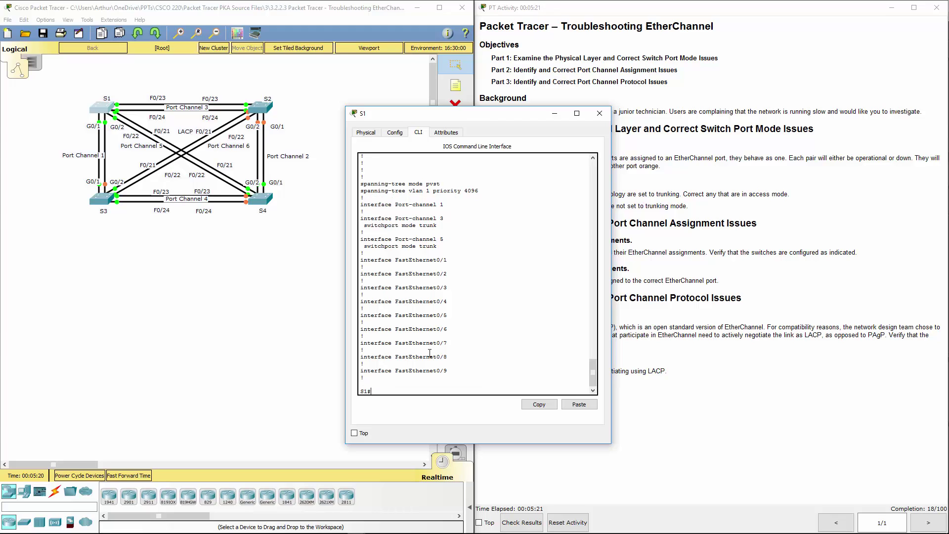
- Set S1's Port-channel 1 to switchport mode trunk
{"action": "type", "text": "conf t"}
{"action": "key", "text": "Return"}
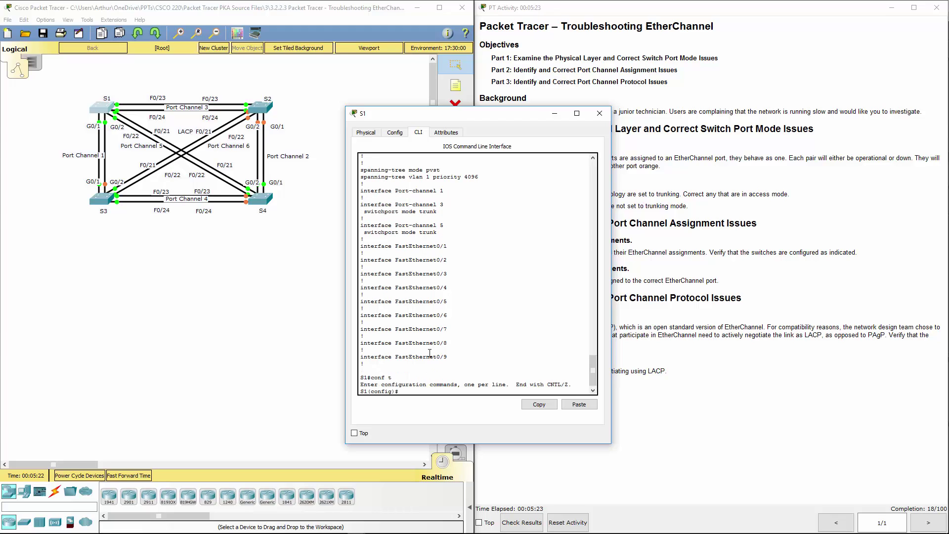
{"action": "type", "text": "int port-ch 1"}
{"action": "key", "text": "Return"}
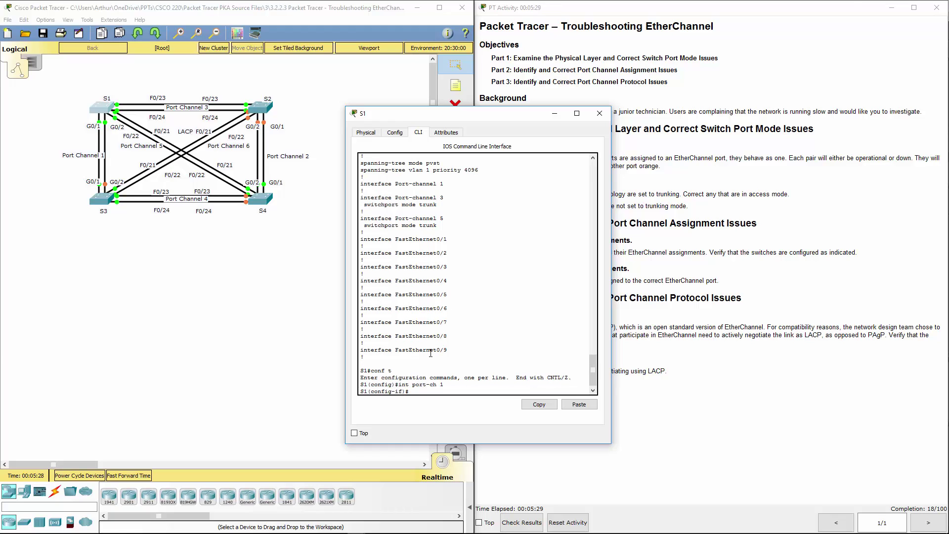
{"action": "type", "text": "sw mo tr"}
{"action": "key", "text": "Return"}
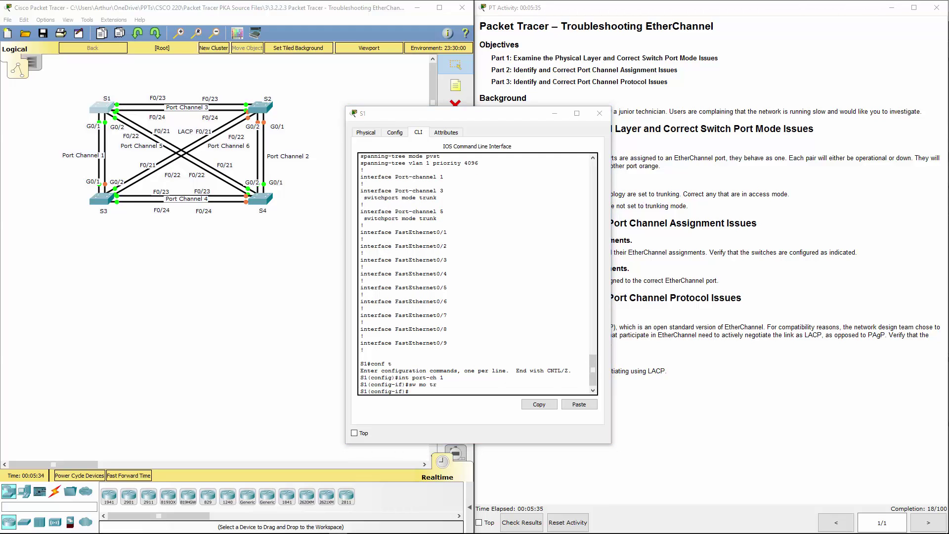
- Close S1 and review the Part 1–3 steps in the activity instructions
{"action": "left_click", "coordinate": [599, 113]}
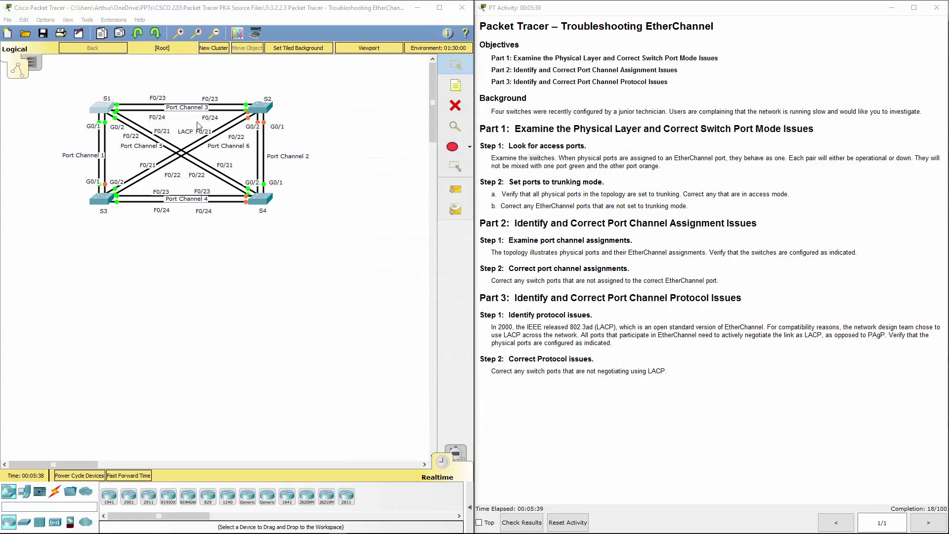
{"action": "left_click_drag", "start_coordinate": [493, 157], "coordinate": [557, 158]}
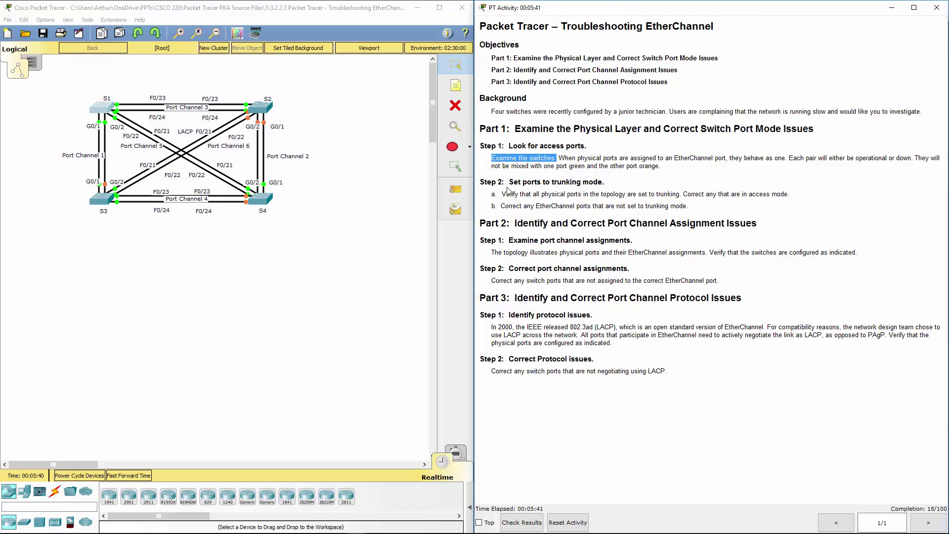
{"action": "left_click_drag", "start_coordinate": [508, 192], "coordinate": [570, 194]}
{"action": "left_click_drag", "start_coordinate": [523, 223], "coordinate": [568, 223]}
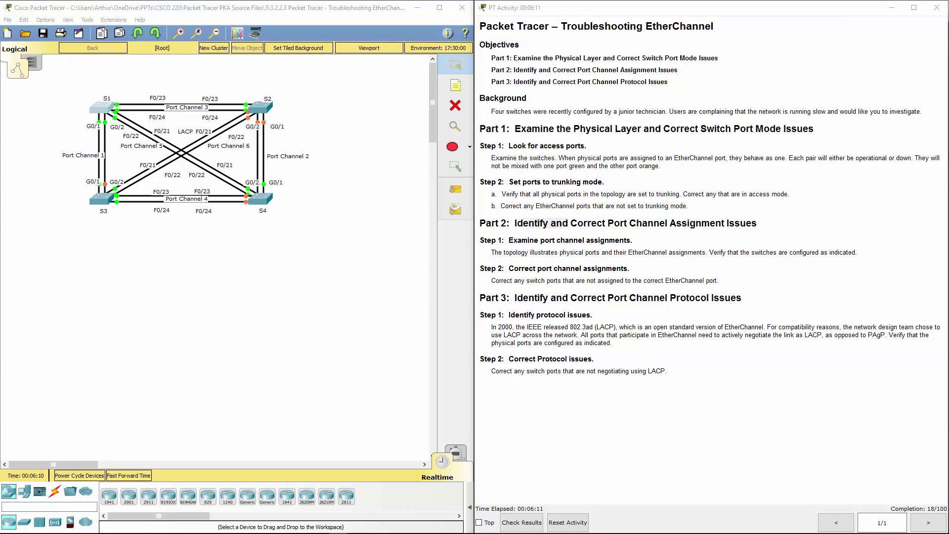
{"action": "left_click", "coordinate": [96, 112]}
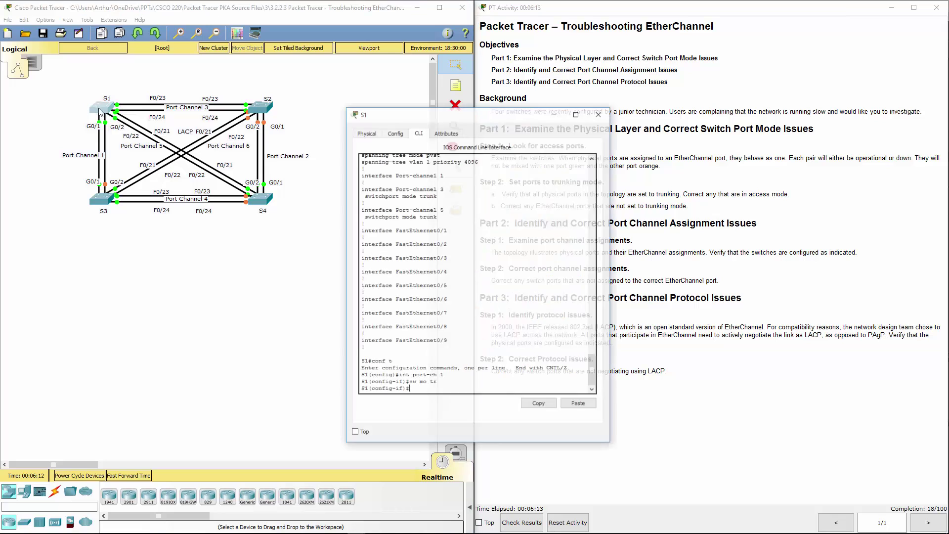
{"action": "left_click_drag", "start_coordinate": [443, 114], "coordinate": [260, 150]}
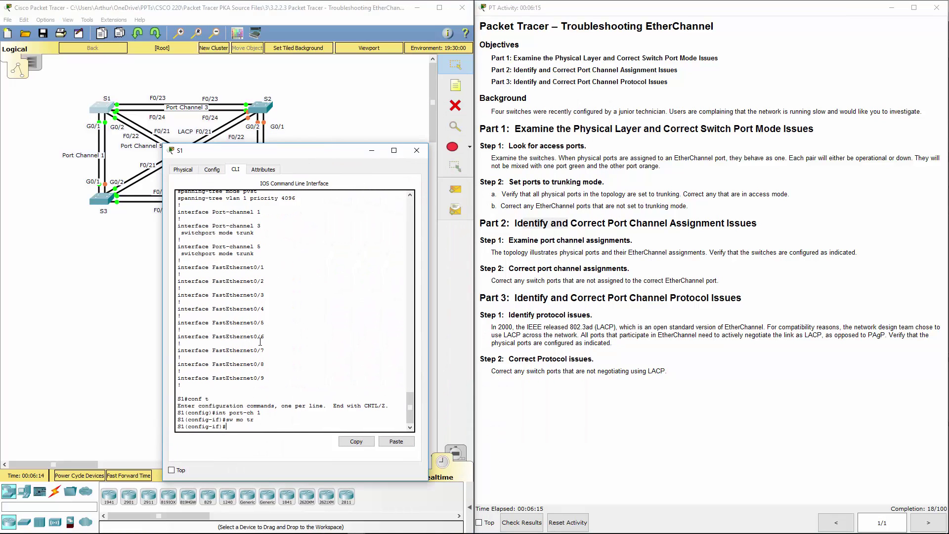
{"action": "key", "text": "Return"}
{"action": "key", "text": "Return"}
{"action": "key", "text": "Return"}
{"action": "key", "text": "Return"}
{"action": "key", "text": "Return"}
{"action": "key", "text": "Return"}
{"action": "key", "text": "Return"}
{"action": "key", "text": "Return"}
{"action": "key", "text": "Return"}
{"action": "key", "text": "Return"}
{"action": "key", "text": "Return"}
{"action": "key", "text": "Return"}
{"action": "key", "text": "Return"}
{"action": "key", "text": "Return"}
{"action": "key", "text": "Return"}
{"action": "key", "text": "Return"}
{"action": "key", "text": "Return"}
{"action": "key", "text": "Return"}
{"action": "key", "text": "Return"}
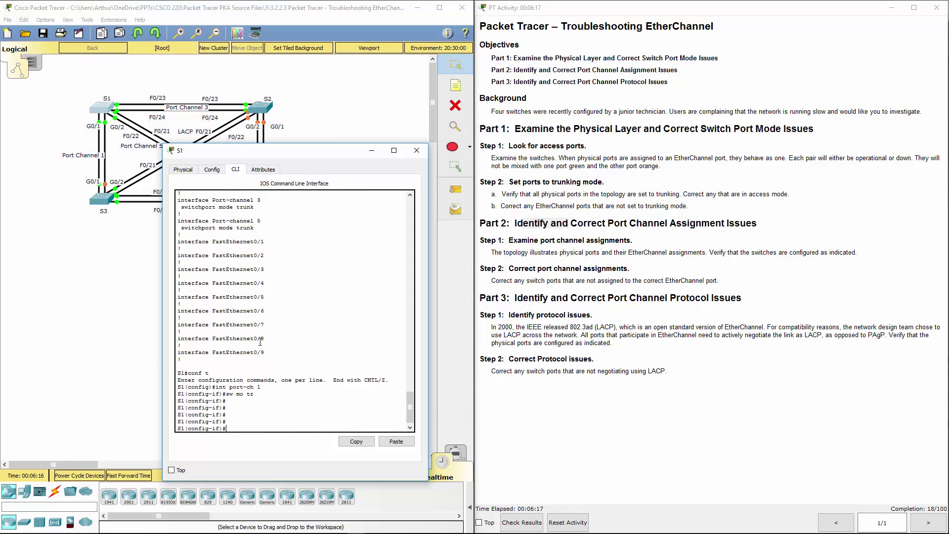
{"action": "type", "text": "do sh"}
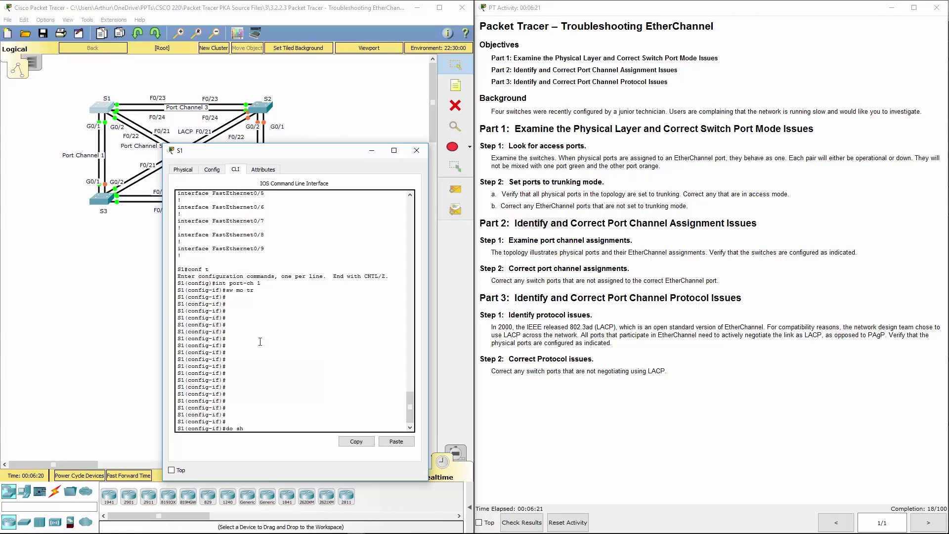
{"action": "type", "text": "ow eth sum"}
{"action": "key", "text": "Return"}
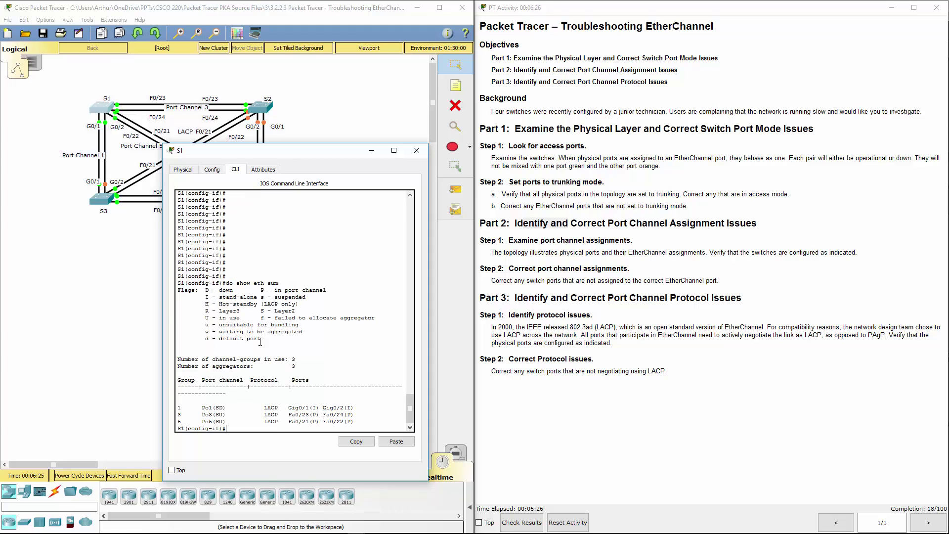
{"action": "left_click_drag", "start_coordinate": [294, 356], "coordinate": [293, 359]}
{"action": "left_click", "coordinate": [294, 358]}
{"action": "left_click_drag", "start_coordinate": [303, 407], "coordinate": [325, 409]}
{"action": "left_click", "coordinate": [305, 417]}
{"action": "left_click", "coordinate": [417, 150]}
{"action": "left_click", "coordinate": [260, 109]}
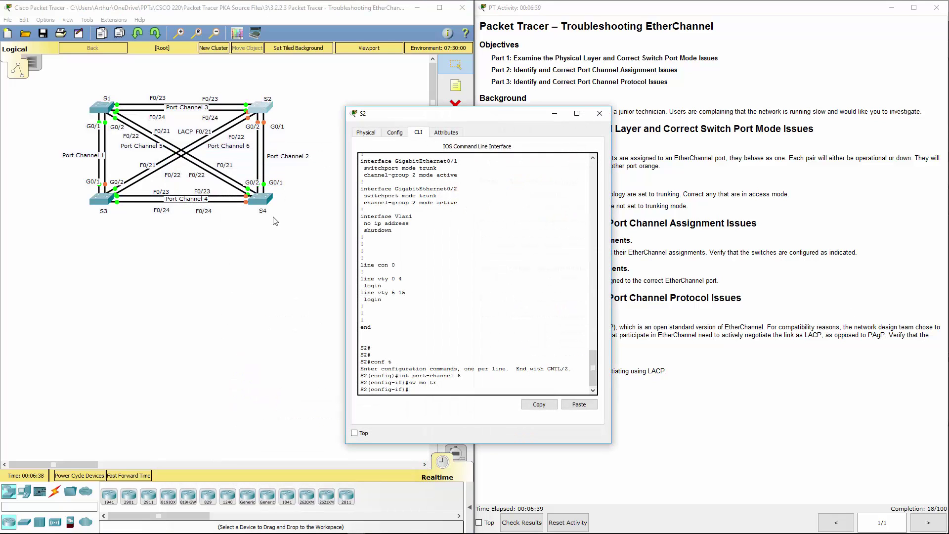
{"action": "key", "text": "Return"}
{"action": "key", "text": "Return"}
{"action": "key", "text": "Return"}
{"action": "key", "text": "Return"}
{"action": "key", "text": "Return"}
{"action": "key", "text": "Return"}
{"action": "key", "text": "Return"}
{"action": "key", "text": "Return"}
{"action": "key", "text": "Return"}
{"action": "key", "text": "Return"}
{"action": "key", "text": "Return"}
{"action": "key", "text": "Return"}
{"action": "key", "text": "Return"}
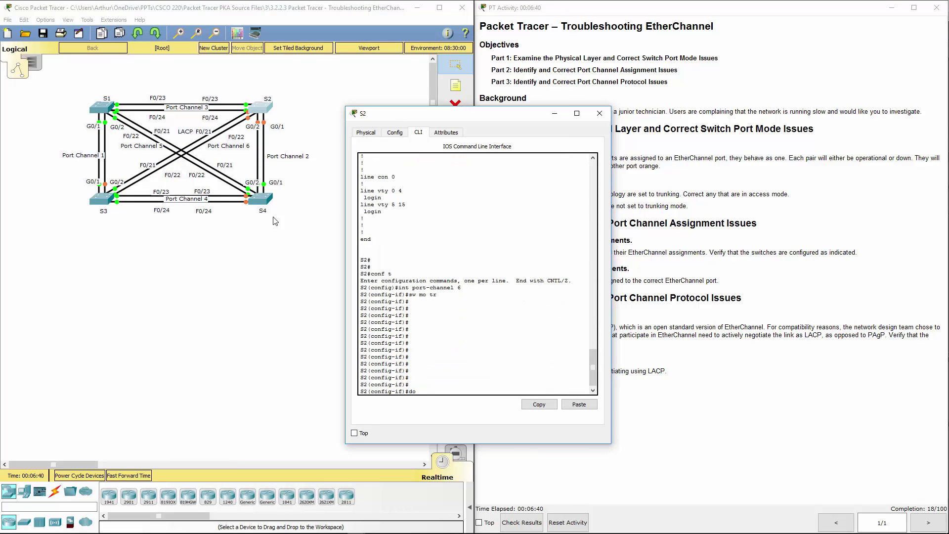
{"action": "type", "text": "do suhow eth sum"}
{"action": "key", "text": "Return"}
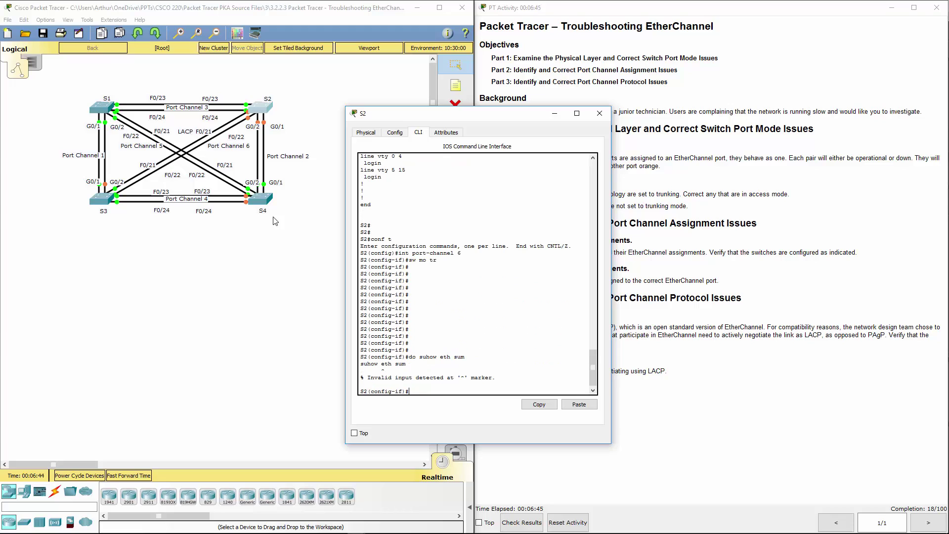
{"action": "key", "text": "Up"}
{"action": "key", "text": "BackSpace"}
{"action": "key", "text": "Return"}
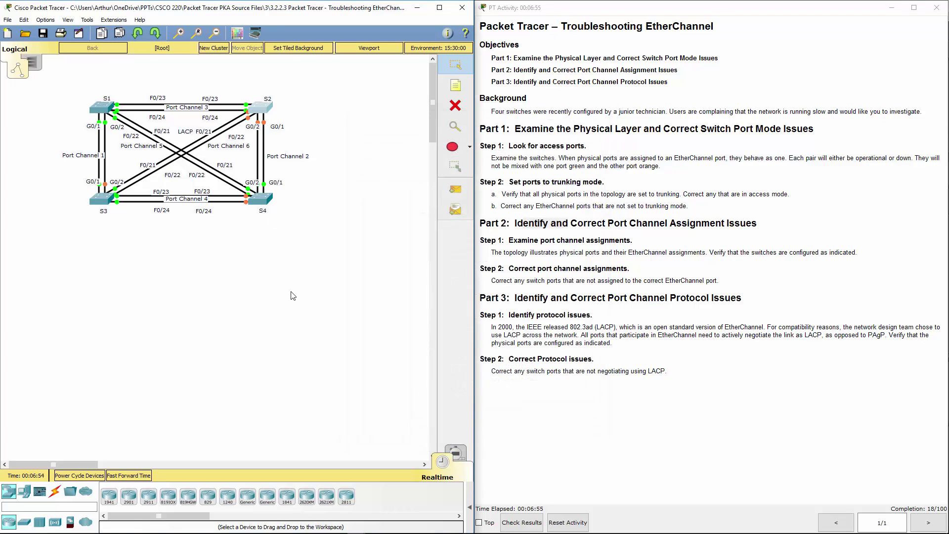
- Run show etherchannel summary on switch S3 and review the result
{"action": "left_click", "coordinate": [105, 200]}
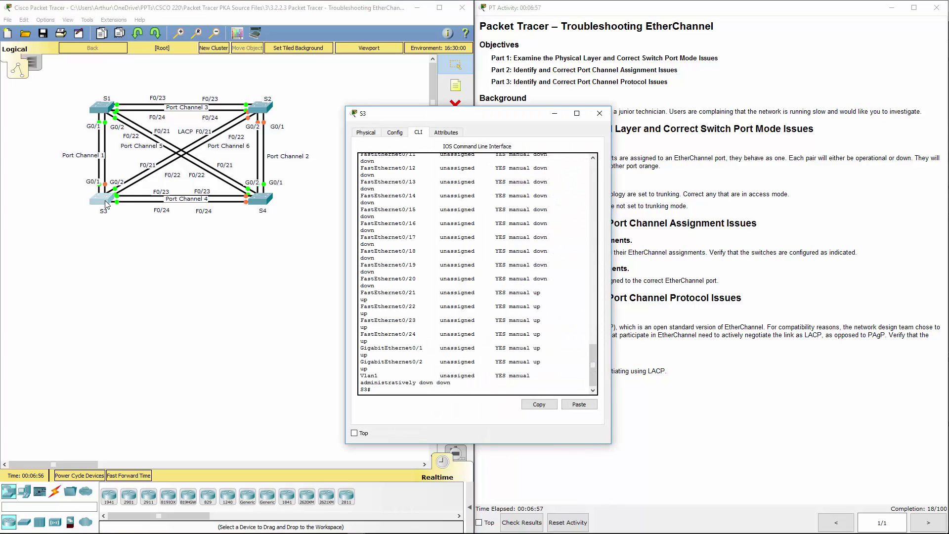
{"action": "key", "text": "Return"}
{"action": "key", "text": "Return"}
{"action": "key", "text": "Return"}
{"action": "key", "text": "Return"}
{"action": "key", "text": "Return"}
{"action": "key", "text": "Return"}
{"action": "key", "text": "Return"}
{"action": "key", "text": "Return"}
{"action": "key", "text": "Return"}
{"action": "key", "text": "Return"}
{"action": "key", "text": "Return"}
{"action": "key", "text": "Return"}
{"action": "key", "text": "Return"}
{"action": "key", "text": "Return"}
{"action": "key", "text": "Return"}
{"action": "type", "text": "s"}
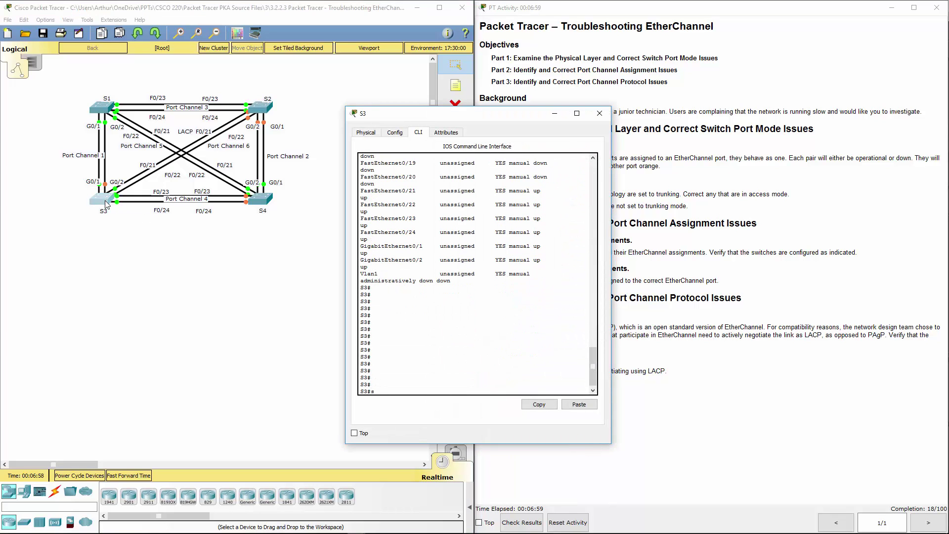
{"action": "type", "text": "how eth"}
{"action": "key", "text": "Tab"}
{"action": "type", "text": "su"}
{"action": "key", "text": "Tab"}
{"action": "key", "text": "Return"}
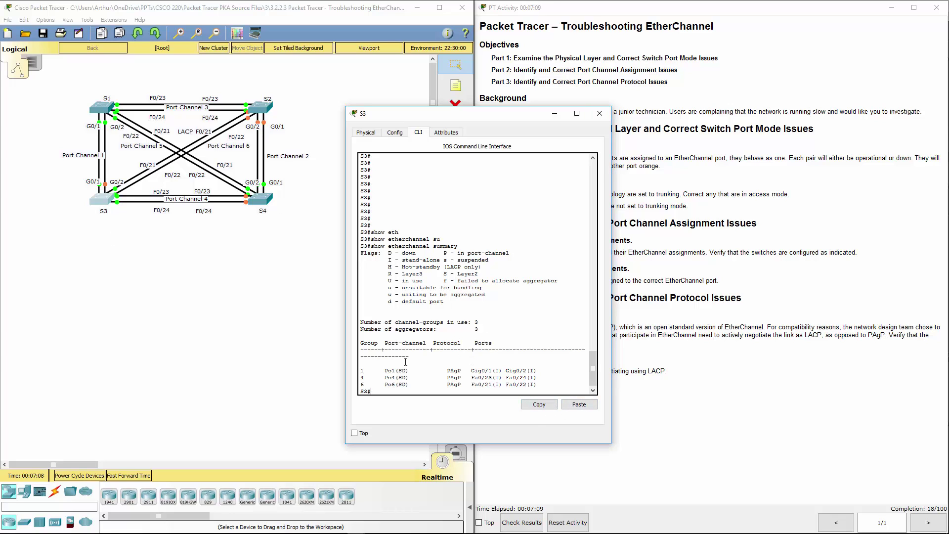
{"action": "left_click", "coordinate": [600, 113]}
- Show S4's EtherChannel summary and widen the window to read the stand-alone Fa0/23–24 ports
{"action": "left_click", "coordinate": [260, 199]}
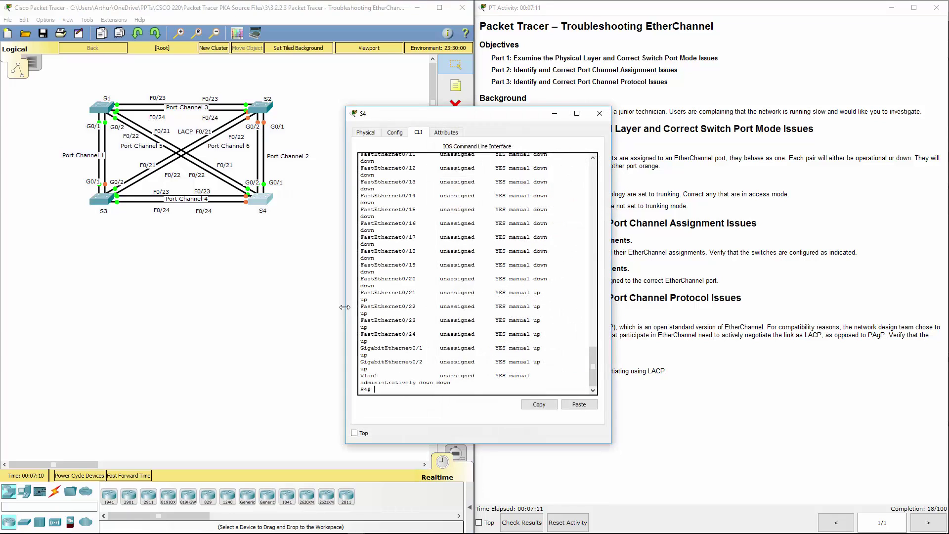
{"action": "key", "text": "Return"}
{"action": "key", "text": "Return"}
{"action": "key", "text": "Return"}
{"action": "key", "text": "Return"}
{"action": "key", "text": "Return"}
{"action": "key", "text": "Return"}
{"action": "key", "text": "Return"}
{"action": "key", "text": "Return"}
{"action": "key", "text": "Return"}
{"action": "key", "text": "Return"}
{"action": "key", "text": "Return"}
{"action": "key", "text": "Return"}
{"action": "key", "text": "Return"}
{"action": "key", "text": "Return"}
{"action": "key", "text": "Return"}
{"action": "key", "text": "Return"}
{"action": "key", "text": "Return"}
{"action": "key", "text": "Return"}
{"action": "type", "text": "show eth"}
{"action": "key", "text": "Tab"}
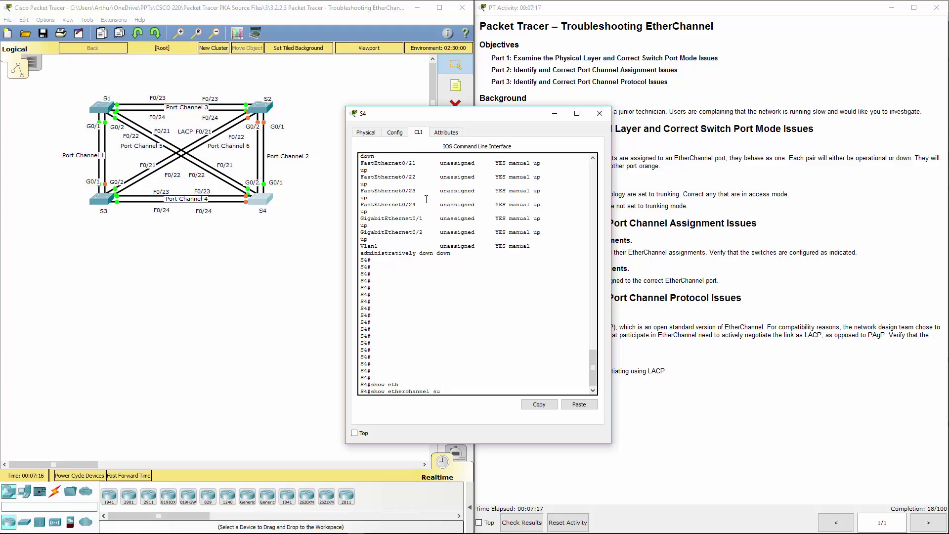
{"action": "type", "text": "sum"}
{"action": "key", "text": "Tab"}
{"action": "key", "text": "Return"}
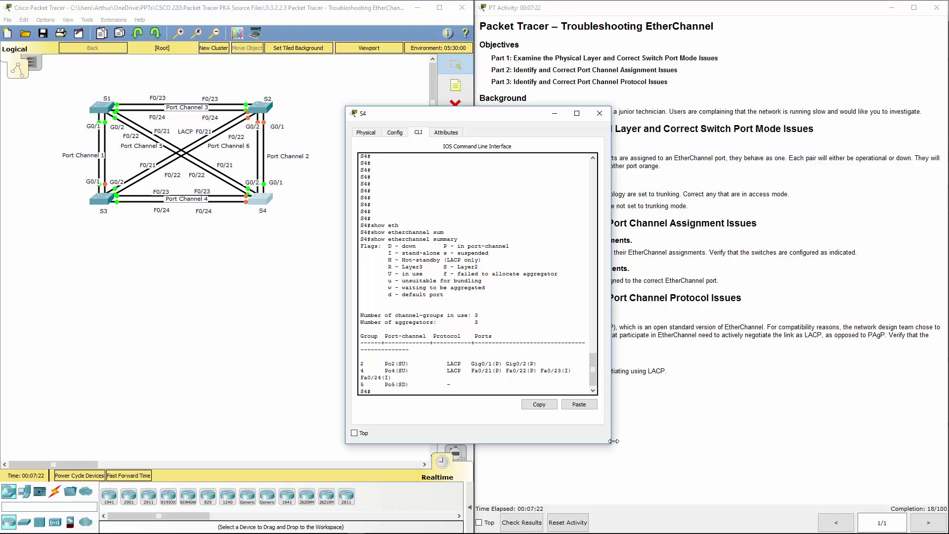
{"action": "left_click_drag", "start_coordinate": [612, 439], "coordinate": [687, 438]}
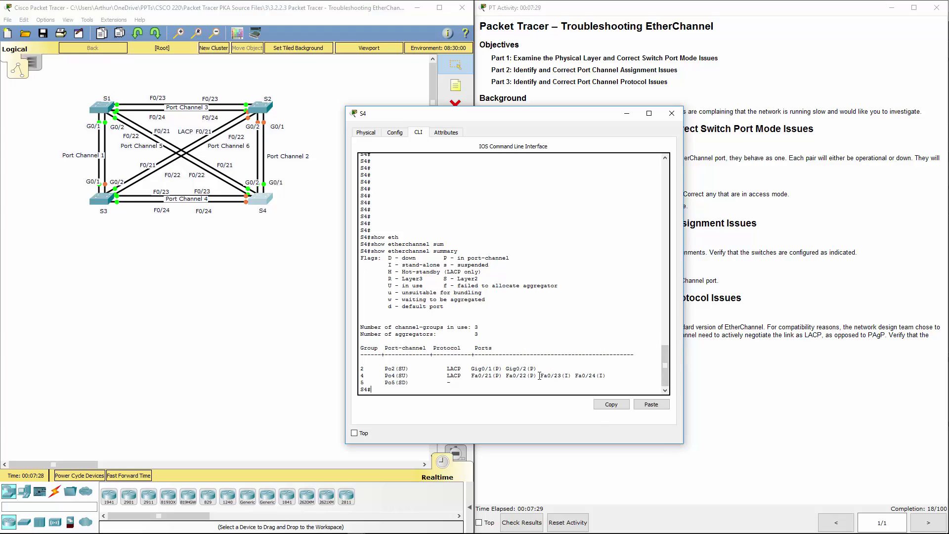
{"action": "left_click_drag", "start_coordinate": [538, 376], "coordinate": [611, 376]}
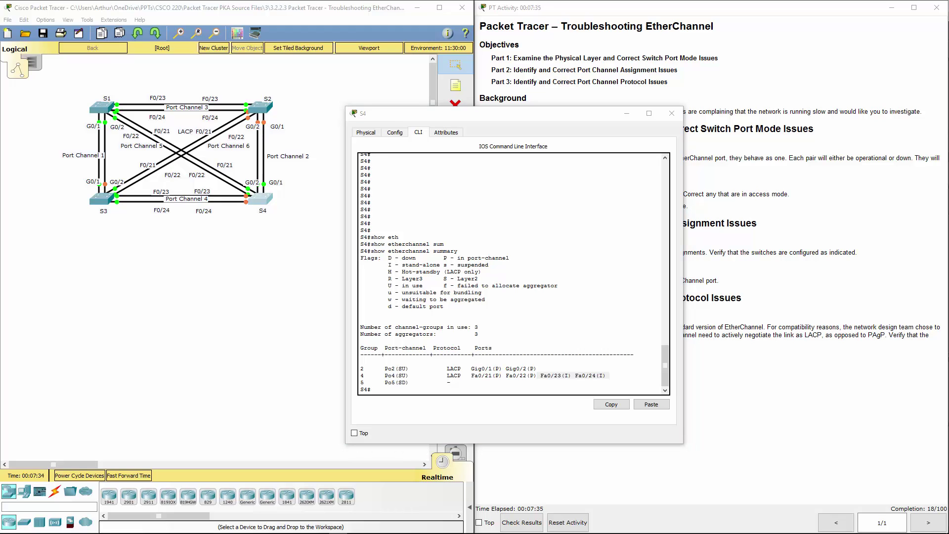
{"action": "left_click", "coordinate": [463, 388]}
- On S4, put Fa0/21–22 into channel group 5 in LACP active mode
{"action": "key", "text": "Return"}
{"action": "key", "text": "Return"}
{"action": "key", "text": "Return"}
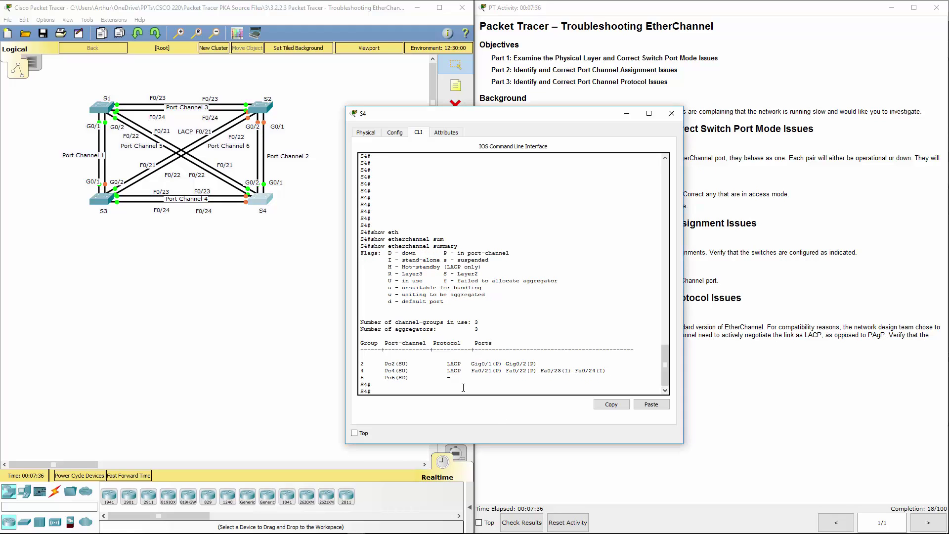
{"action": "type", "text": "conf t"}
{"action": "key", "text": "Return"}
{"action": "type", "text": "ig)#int"}
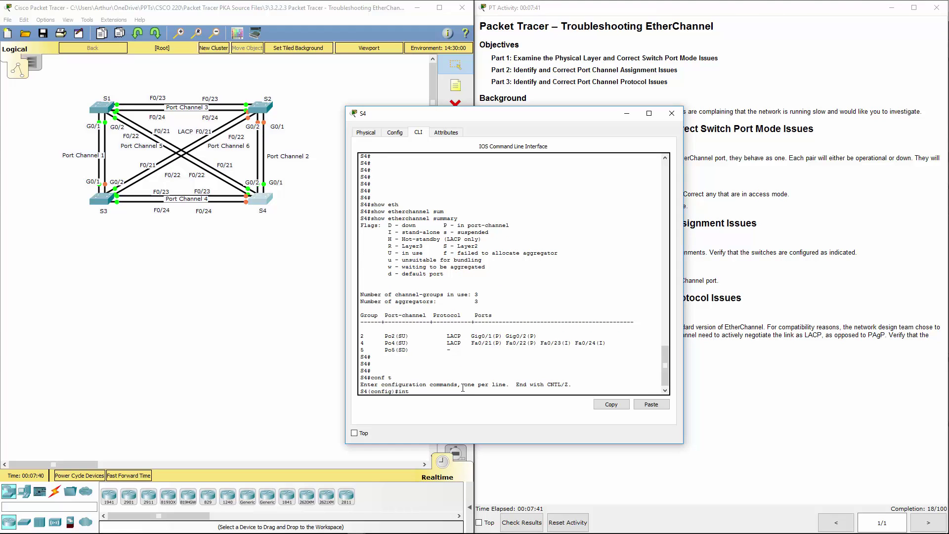
{"action": "type", "text": " range fa0/21-22"}
{"action": "key", "text": "Return"}
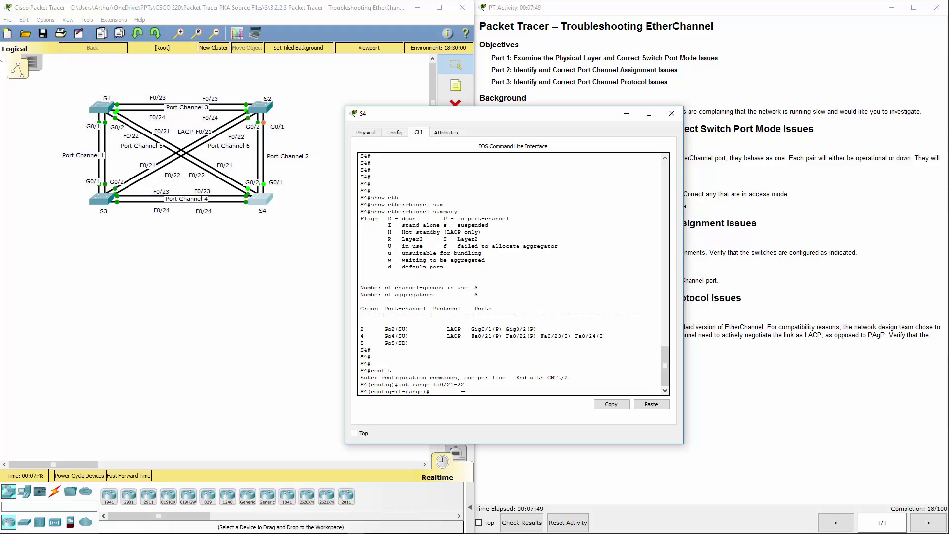
{"action": "type", "text": "ch"}
{"action": "key", "text": "Tab"}
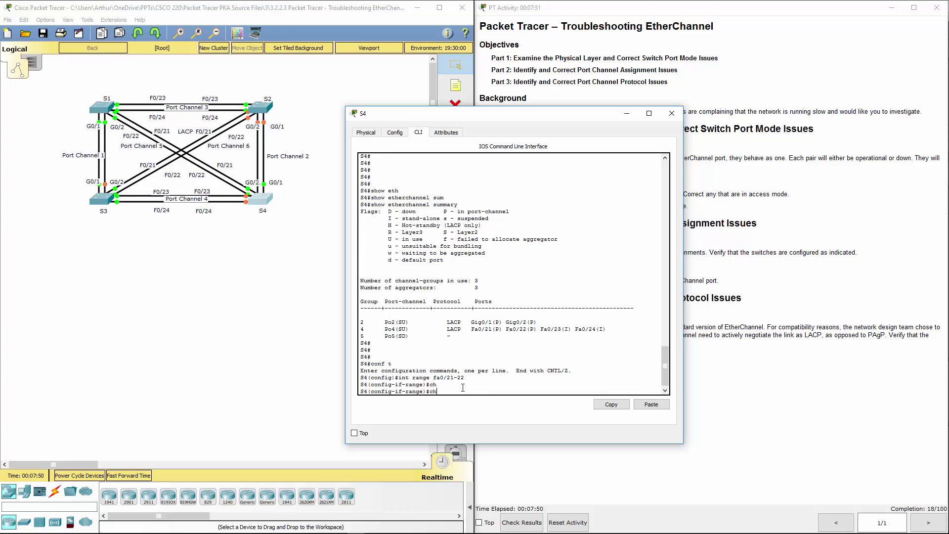
{"action": "type", "text": "annel-gr"}
{"action": "key", "text": "Tab"}
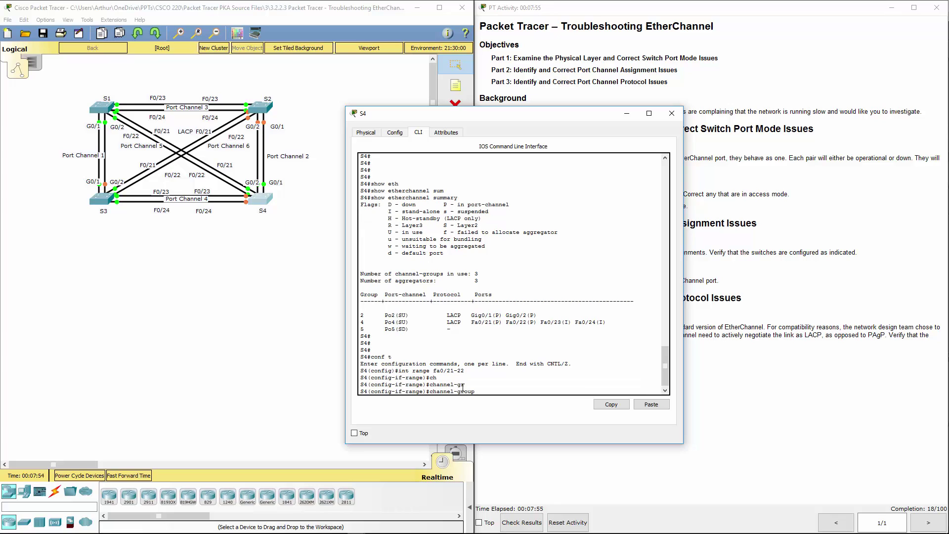
{"action": "type", "text": "5 mode active"}
{"action": "key", "text": "Return"}
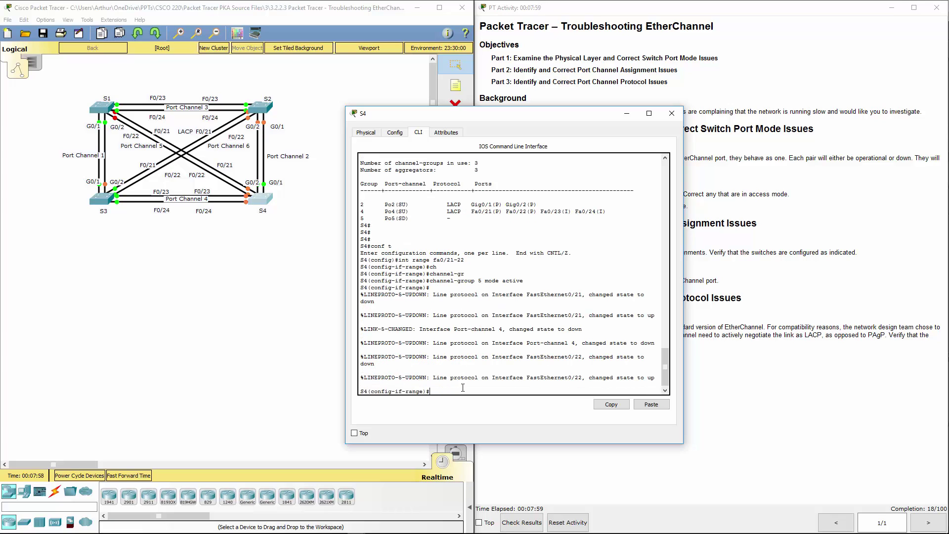
- Confirm in S4's EtherChannel summary that Port-channel 5 is up, then close the S4 console
{"action": "key", "text": "Return"}
{"action": "key", "text": "Return"}
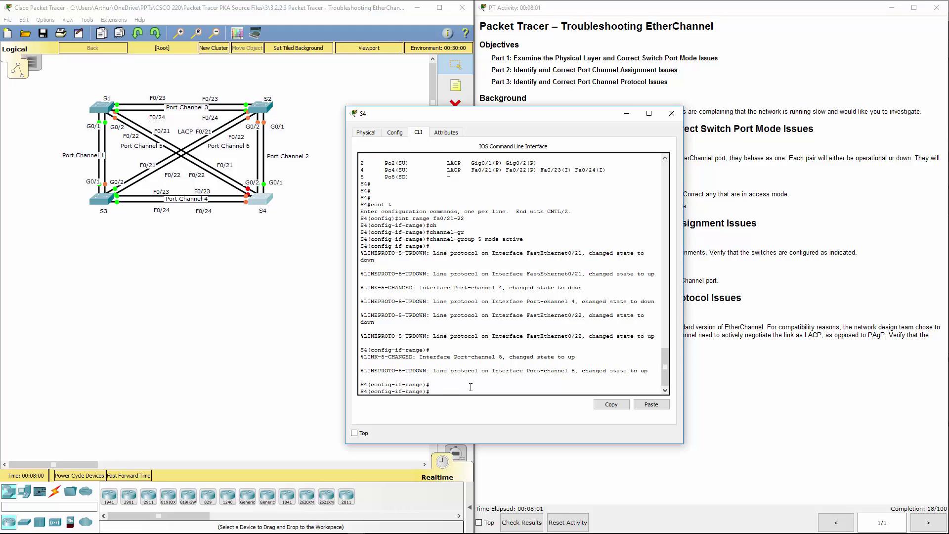
{"action": "type", "text": "exit"}
{"action": "key", "text": "Return"}
{"action": "type", "text": "exit"}
{"action": "key", "text": "Return"}
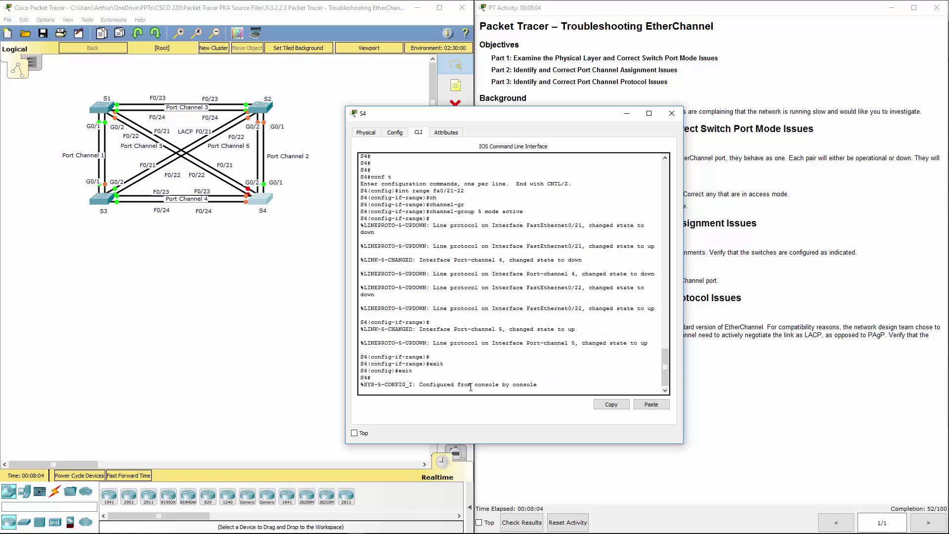
{"action": "type", "text": "show etherchannel summary"}
{"action": "key", "text": "Return"}
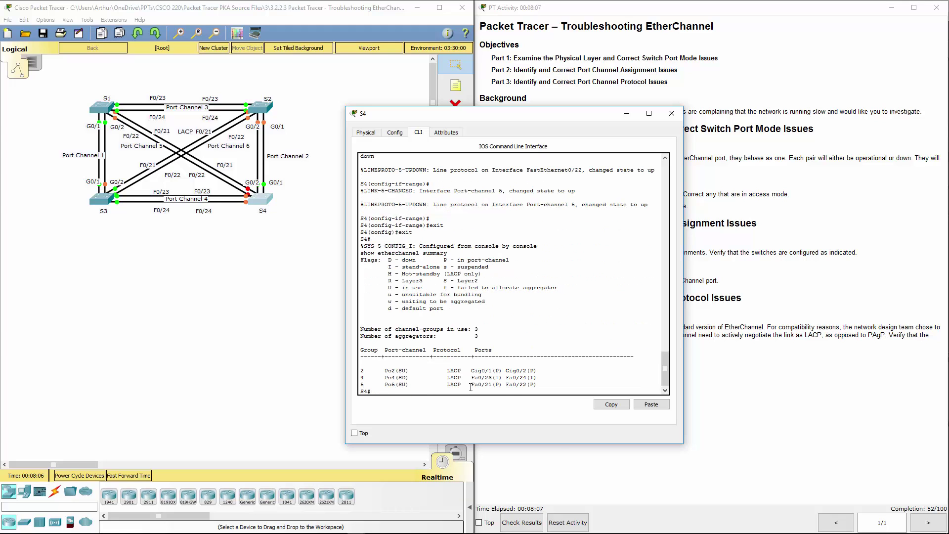
{"action": "double_click", "coordinate": [390, 370]}
{"action": "left_click", "coordinate": [394, 376]}
{"action": "left_click_drag", "start_coordinate": [488, 370], "coordinate": [536, 371]}
{"action": "left_click", "coordinate": [478, 368]}
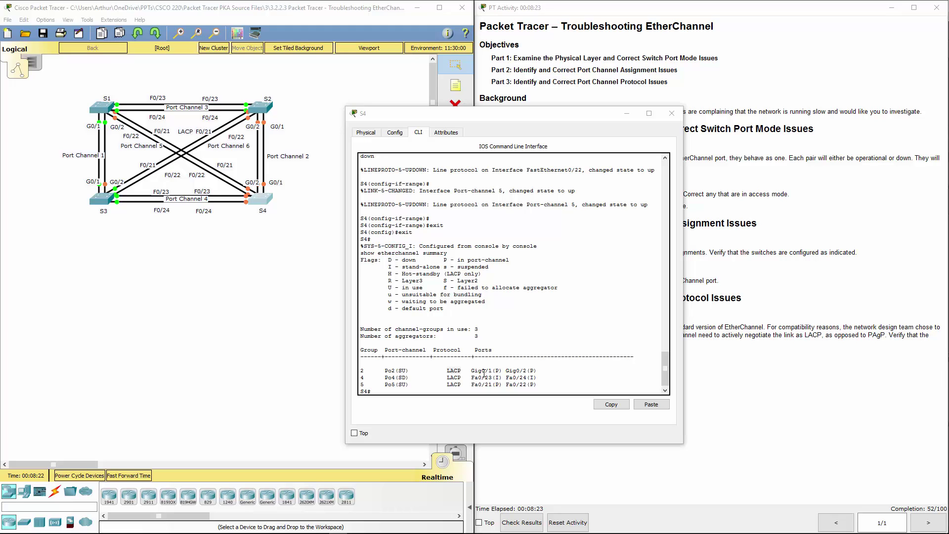
{"action": "double_click", "coordinate": [451, 378]}
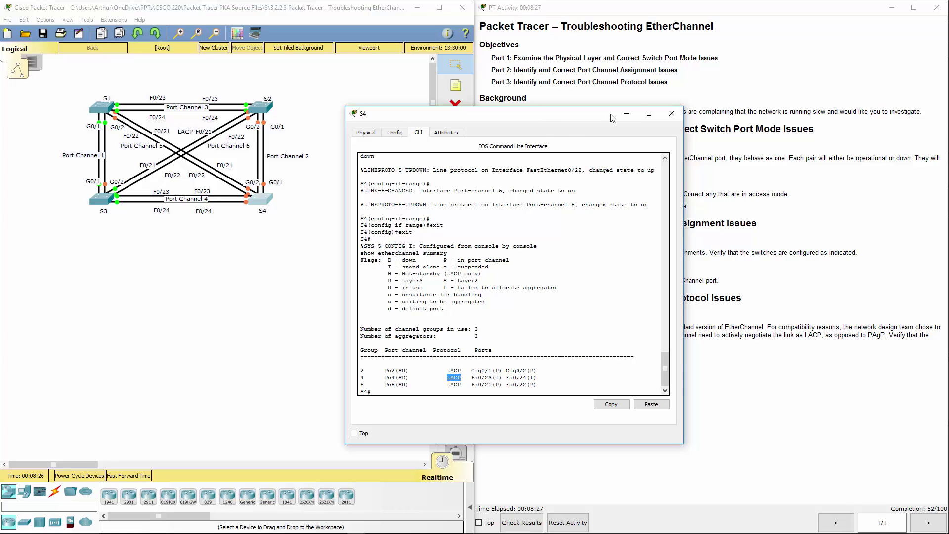
{"action": "left_click", "coordinate": [672, 113]}
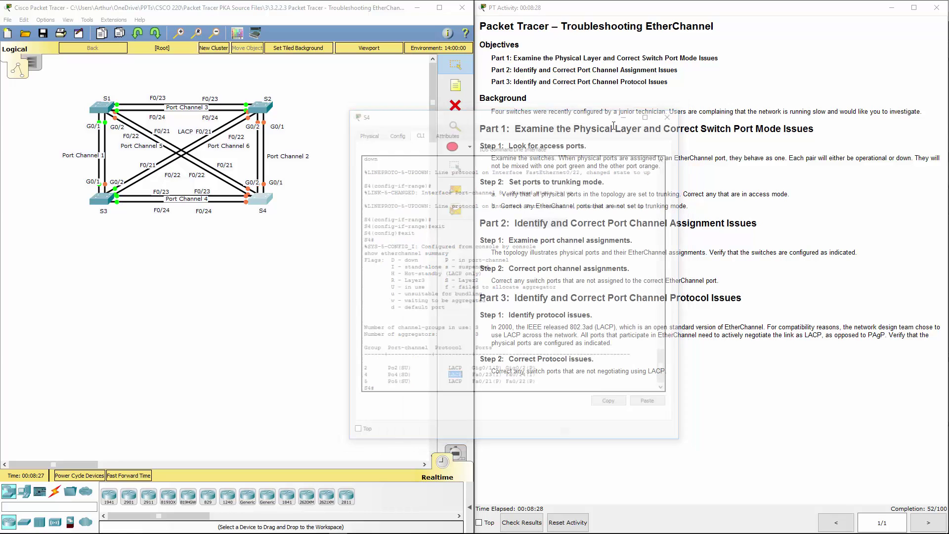
- Rerun the EtherChannel summary on switches S1 and S2
{"action": "left_click", "coordinate": [104, 109]}
{"action": "key", "text": "Up"}
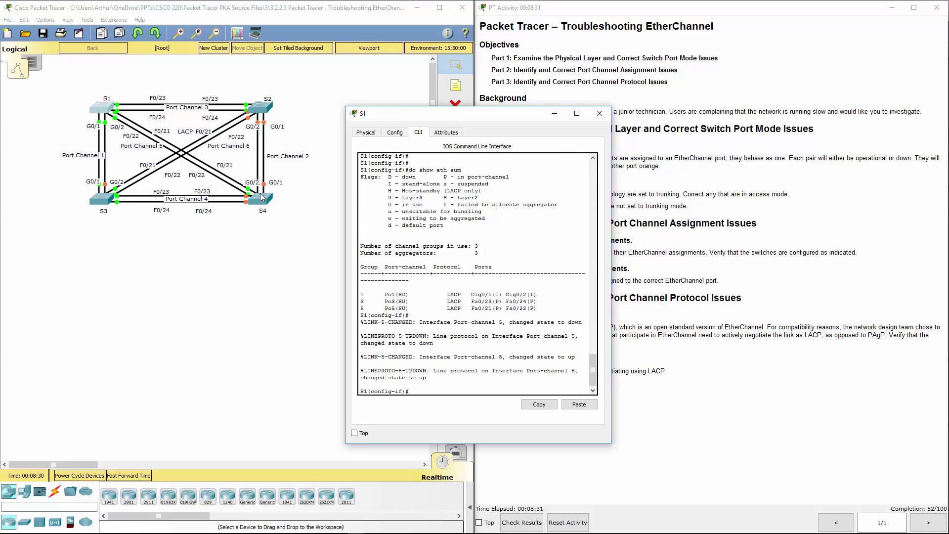
{"action": "key", "text": "Return"}
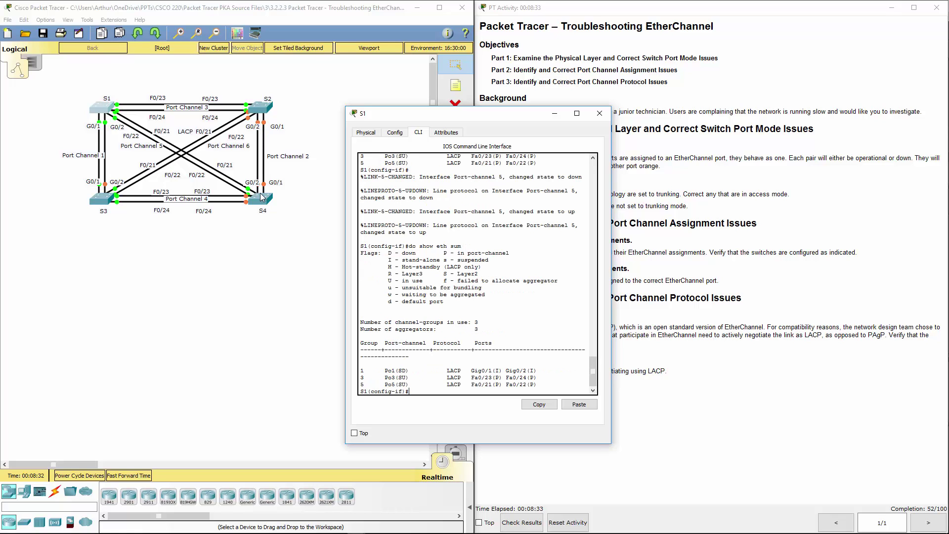
{"action": "left_click", "coordinate": [600, 113]}
{"action": "left_click", "coordinate": [268, 109]}
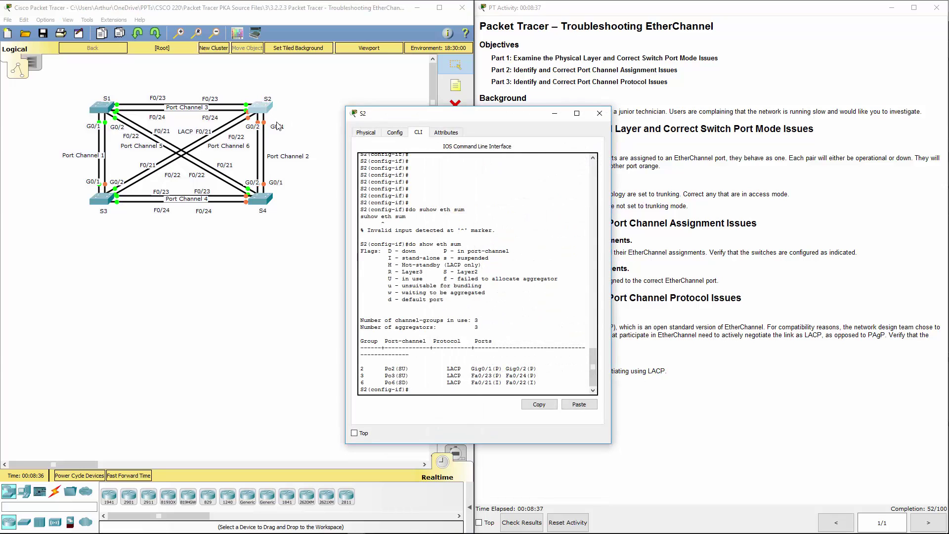
{"action": "key", "text": "Up"}
{"action": "key", "text": "Return"}
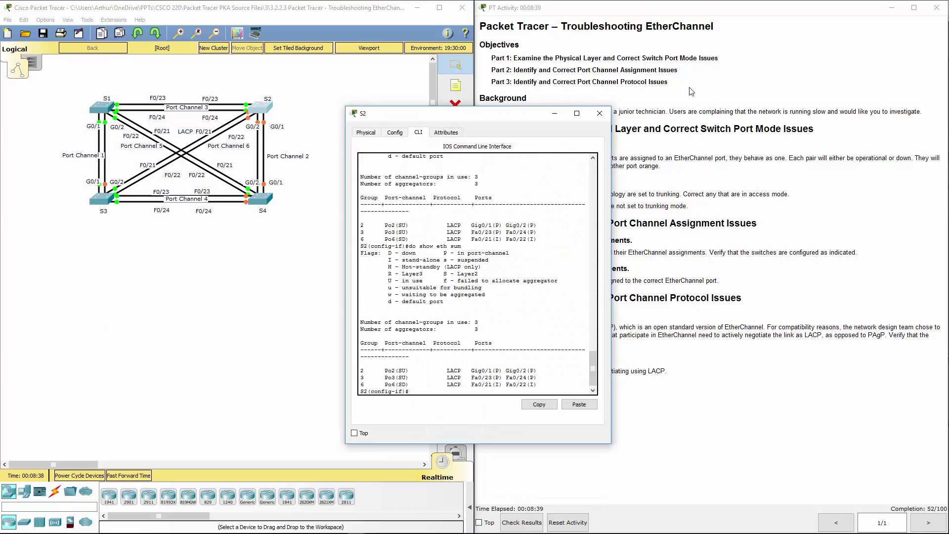
{"action": "left_click", "coordinate": [599, 113]}
- Rerun the EtherChannel summary on S4, then on S3, noting Po1 still uses PAgP
{"action": "left_click", "coordinate": [259, 198]}
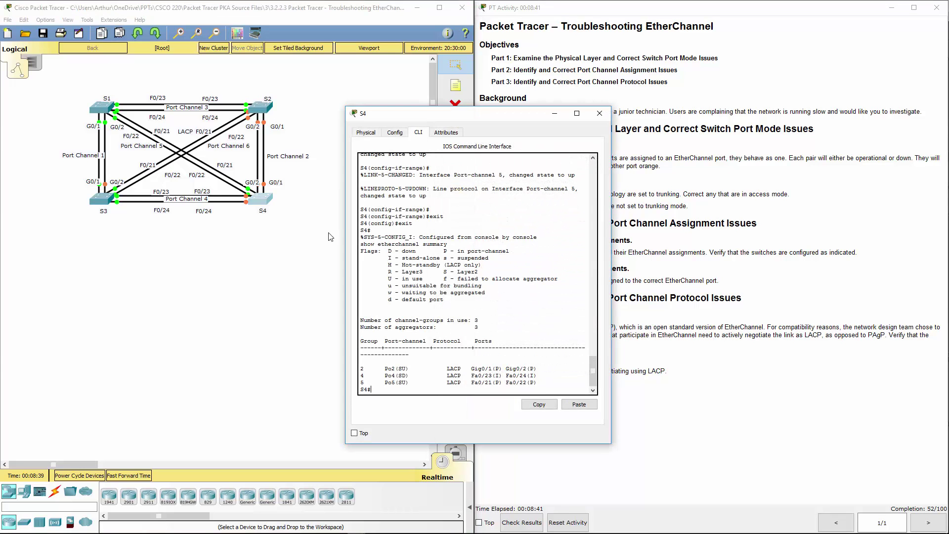
{"action": "key", "text": "Up"}
{"action": "key", "text": "Return"}
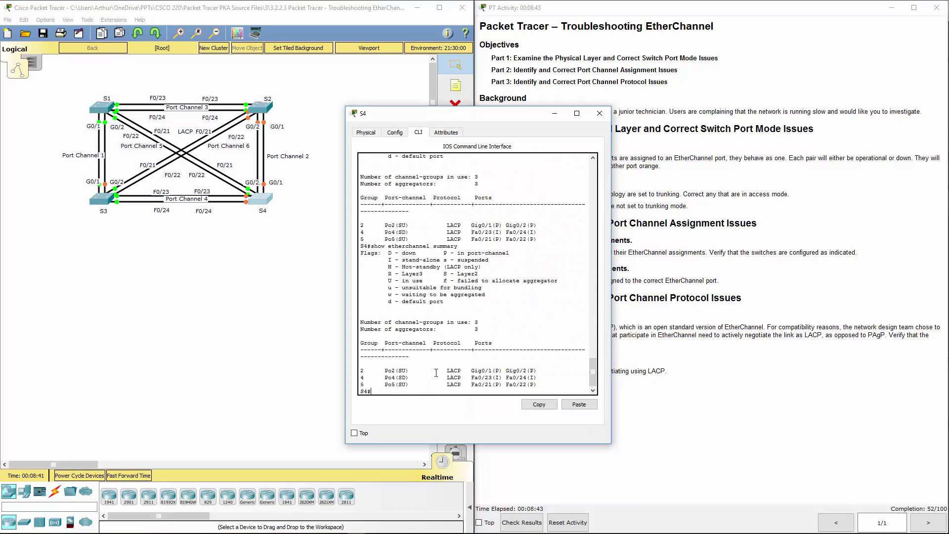
{"action": "left_click", "coordinate": [600, 113]}
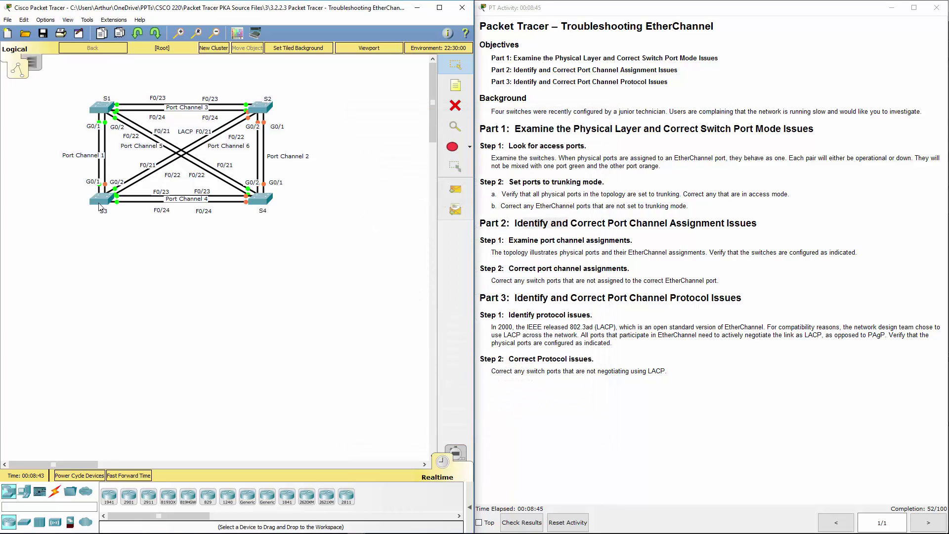
{"action": "left_click", "coordinate": [100, 203]}
{"action": "key", "text": "Up"}
{"action": "key", "text": "Return"}
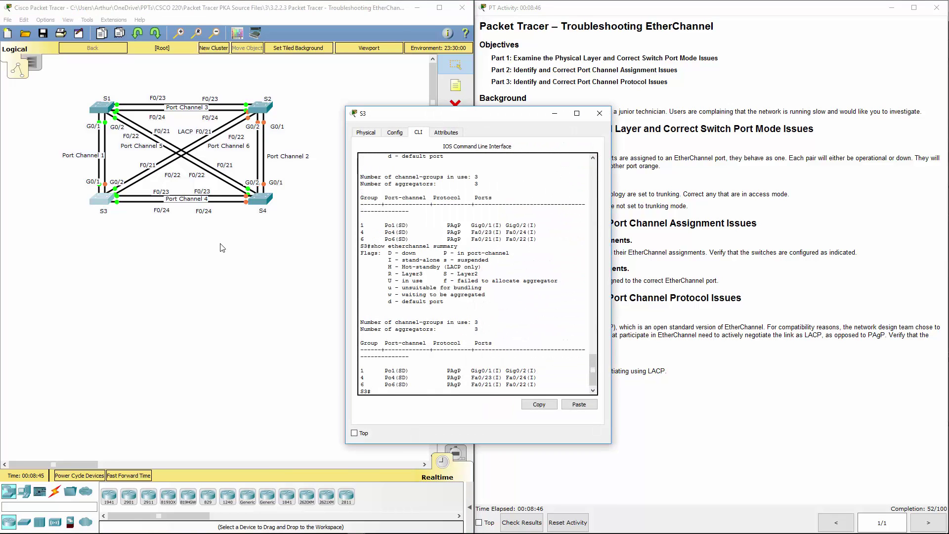
{"action": "double_click", "coordinate": [454, 372]}
- On S3, remove G0/1–2 from their existing channel group
{"action": "left_click", "coordinate": [395, 387]}
{"action": "key", "text": "Return"}
{"action": "key", "text": "Return"}
{"action": "key", "text": "Return"}
{"action": "key", "text": "Return"}
{"action": "key", "text": "Return"}
{"action": "key", "text": "Return"}
{"action": "key", "text": "Return"}
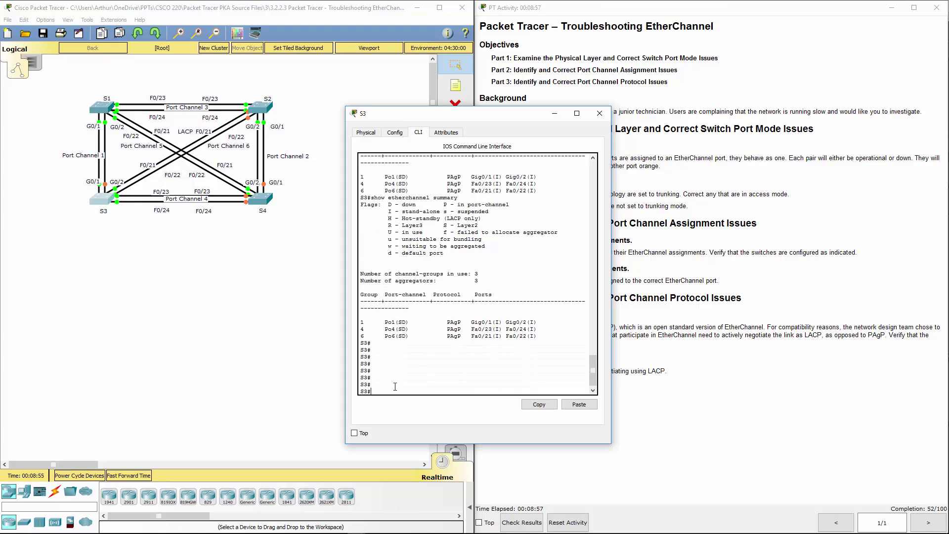
{"action": "type", "text": "conf t"}
{"action": "key", "text": "Return"}
{"action": "key", "text": "Return"}
{"action": "key", "text": "Return"}
{"action": "key", "text": "Return"}
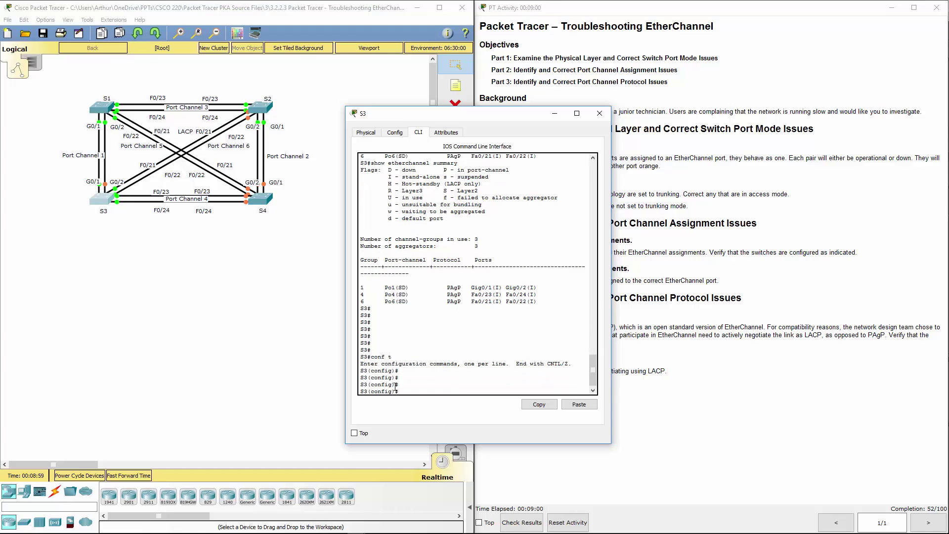
{"action": "type", "text": "int rang g0/1-2"}
{"action": "key", "text": "Return"}
{"action": "type", "text": "no channel-gr"}
{"action": "key", "text": "Tab"}
{"action": "key", "text": "Return"}
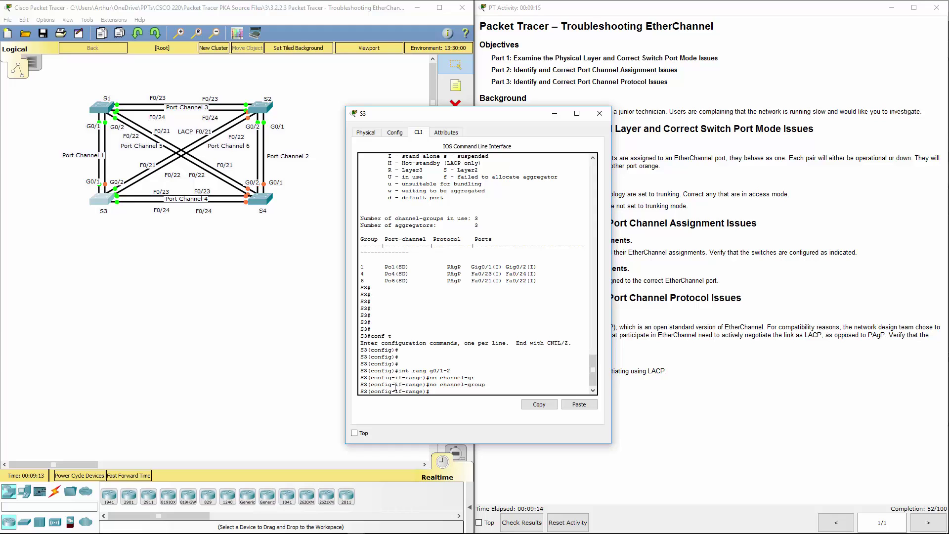
- Add S3's G0/1–2 to channel group 1 in LACP active mode
{"action": "type", "text": "chanel-gr"}
{"action": "key", "text": "Tab"}
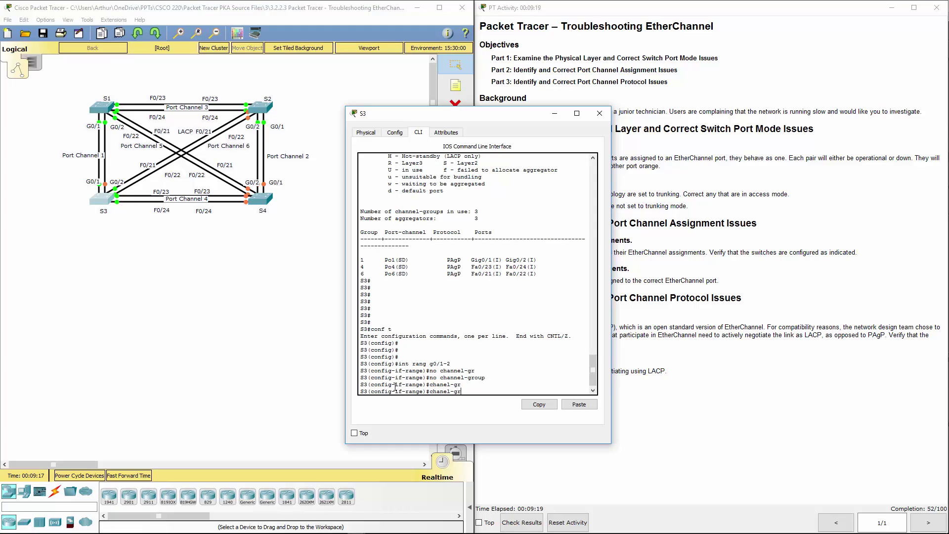
{"action": "key", "text": "BackSpace"}
{"action": "key", "text": "BackSpace"}
{"action": "key", "text": "BackSpace"}
{"action": "type", "text": "l-g"}
{"action": "key", "text": "Tab"}
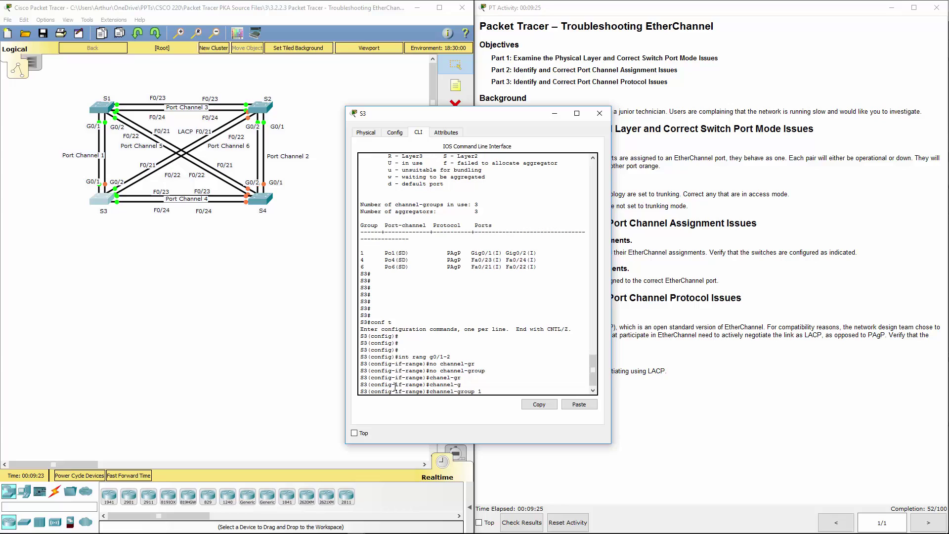
{"action": "type", "text": "1 mode activ"}
{"action": "key", "text": "Return"}
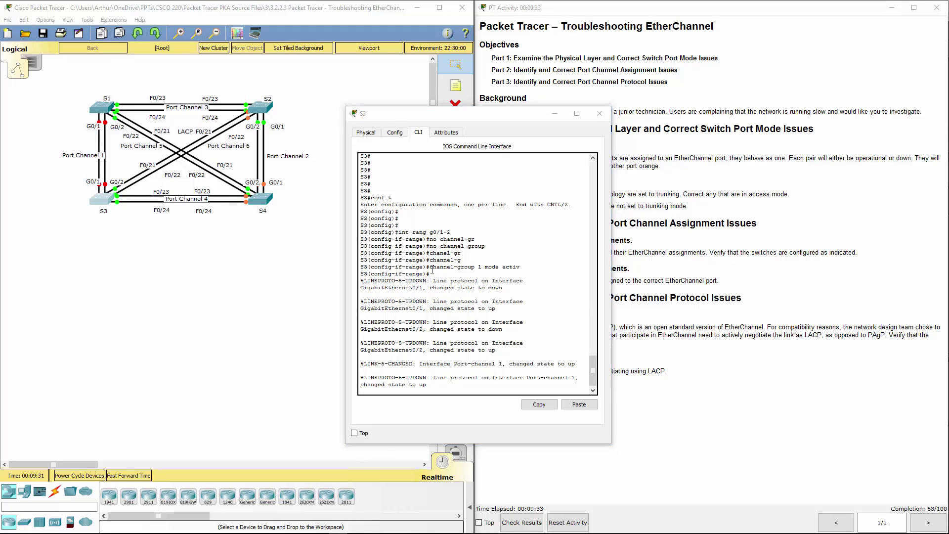
{"action": "scroll", "coordinate": [432, 269], "scroll_direction": "up", "scroll_amount": 3}
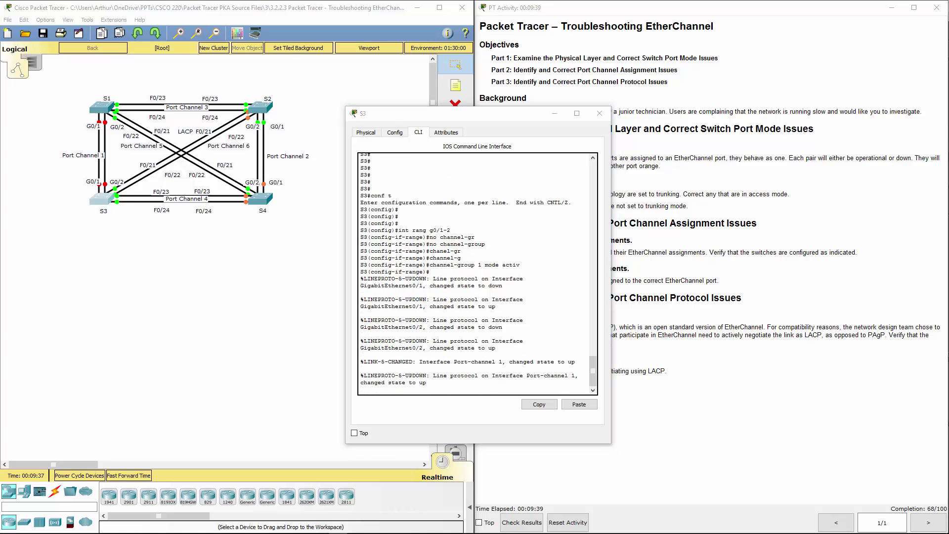
{"action": "key", "text": "alt+Tab"}
{"action": "key", "text": "Return"}
{"action": "key", "text": "Return"}
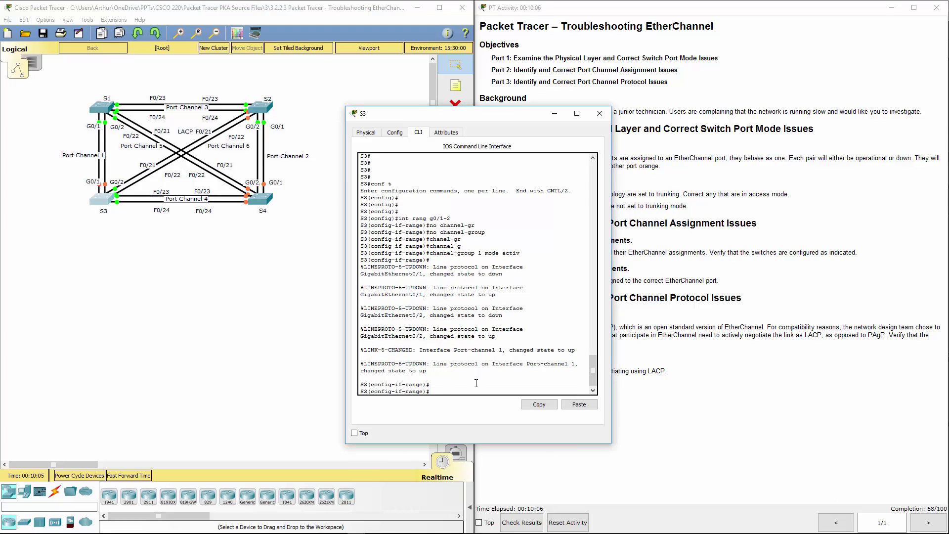
- Remove S3's Fa0/21 port range from its old group and rejoin it to LACP channel group 6
{"action": "type", "text": "int rang"}
{"action": "type", "text": "e f0/23"}
{"action": "type", "text": "3"}
{"action": "key", "text": "Return"}
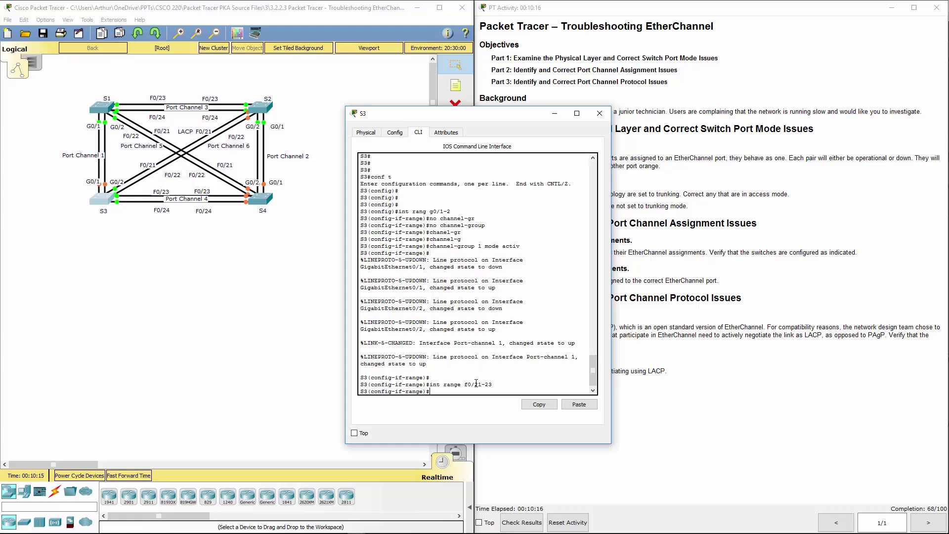
{"action": "type", "text": "no channel-grou"}
{"action": "key", "text": "Tab"}
{"action": "key", "text": "Return"}
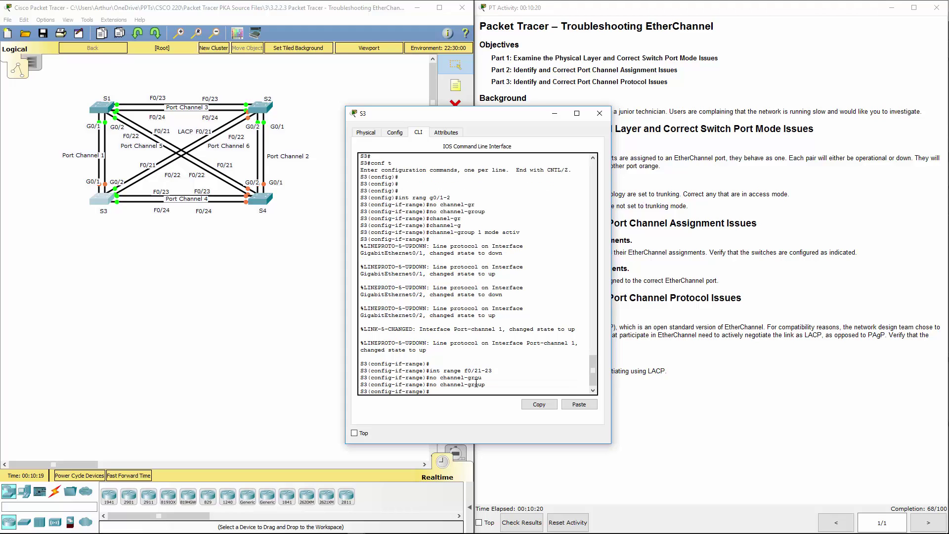
{"action": "type", "text": "channel-g"}
{"action": "key", "text": "Tab"}
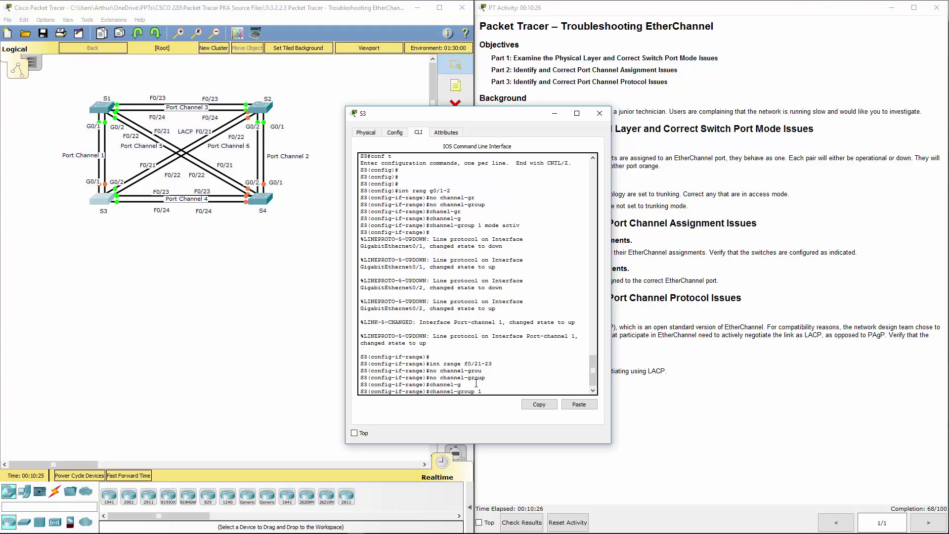
{"action": "type", "text": "1 mode act"}
{"action": "key", "text": "BackSpace"}
{"action": "key", "text": "BackSpace"}
{"action": "key", "text": "BackSpace"}
{"action": "type", "text": "ode"}
{"action": "key", "text": "Tab"}
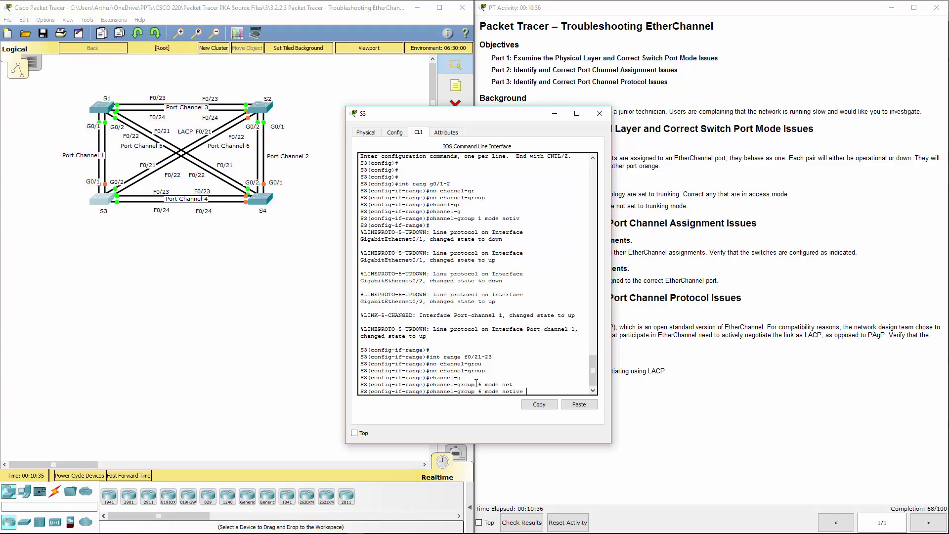
{"action": "key", "text": "Return"}
{"action": "key", "text": "Return"}
- Move S3's Fa0/23–24 into channel group 4 in LACP active mode
{"action": "type", "text": "int range"}
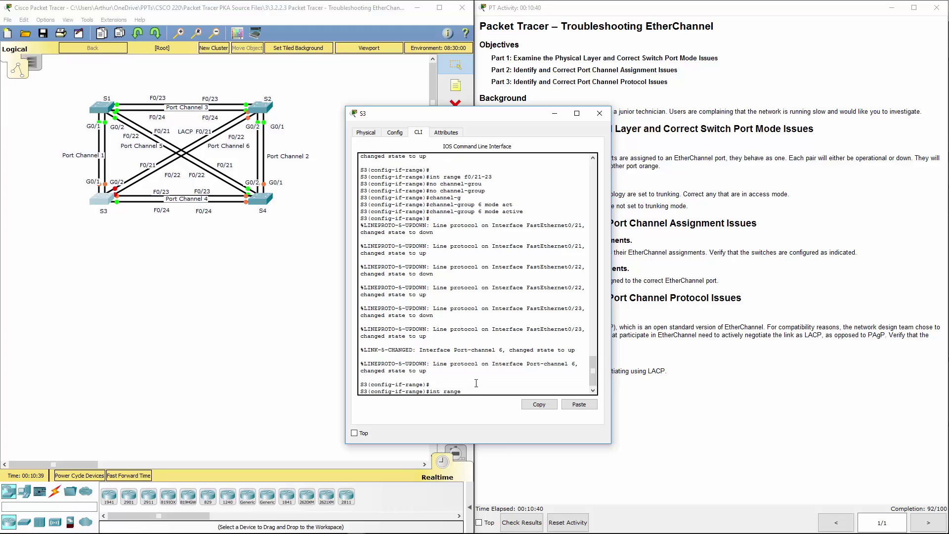
{"action": "type", "text": " fa0/23-24"}
{"action": "key", "text": "Return"}
{"action": "type", "text": "no cha"}
{"action": "key", "text": "Return"}
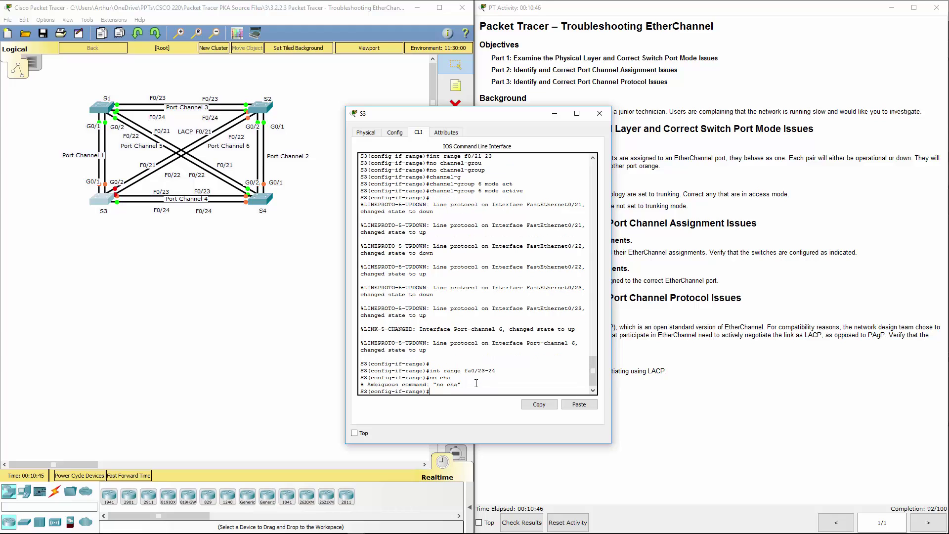
{"action": "key", "text": "Up"}
{"action": "type", "text": "nnel-gr"}
{"action": "key", "text": "Return"}
{"action": "key", "text": "Return"}
{"action": "key", "text": "Return"}
{"action": "key", "text": "Return"}
{"action": "key", "text": "Return"}
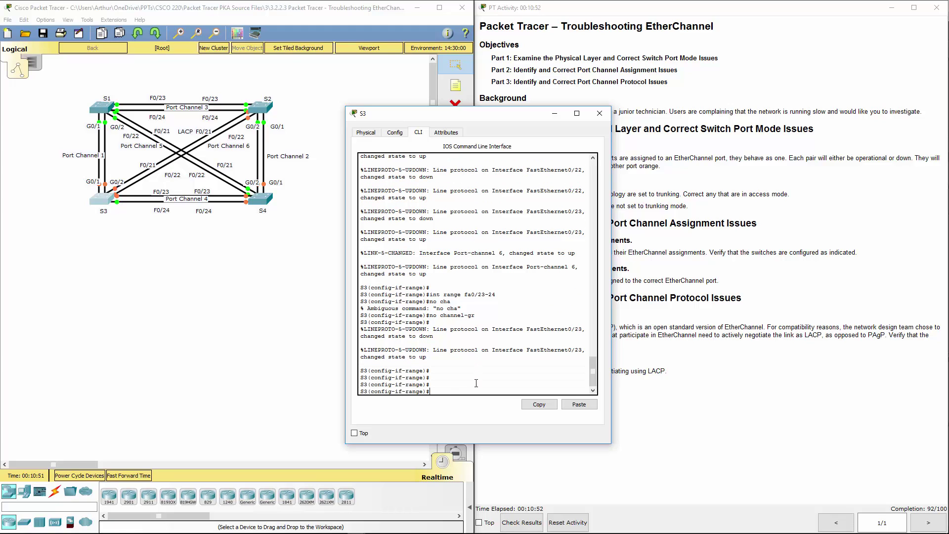
{"action": "type", "text": "channel-grou"}
{"action": "key", "text": "Tab"}
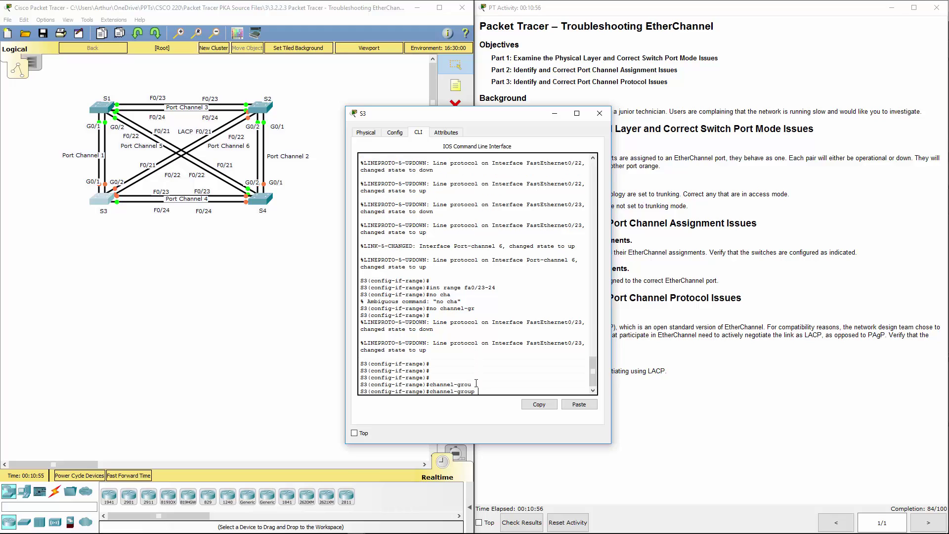
{"action": "type", "text": "4 mode act"}
{"action": "key", "text": "Return"}
{"action": "key", "text": "Return"}
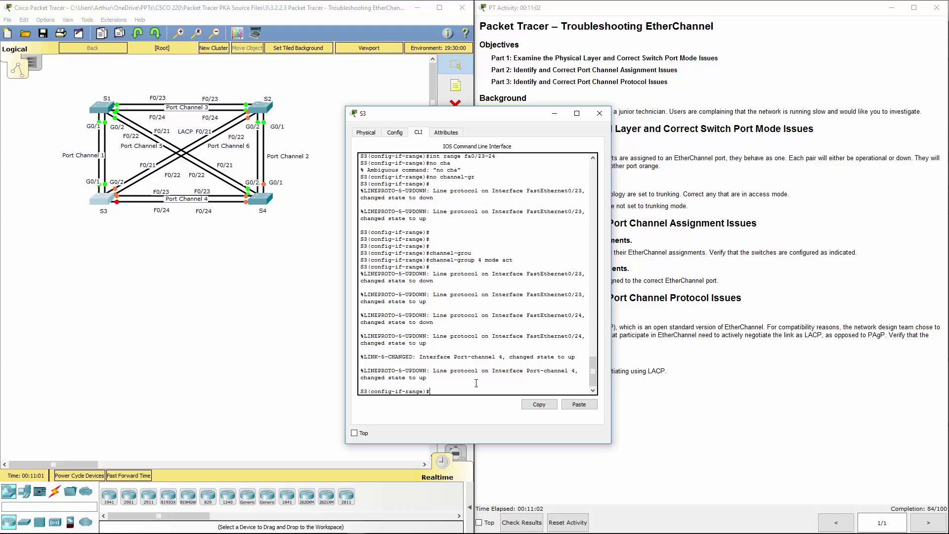
{"action": "type", "text": "exit"}
- Display S3's EtherChannel summary and check the PAgP protocol column
{"action": "key", "text": "Return"}
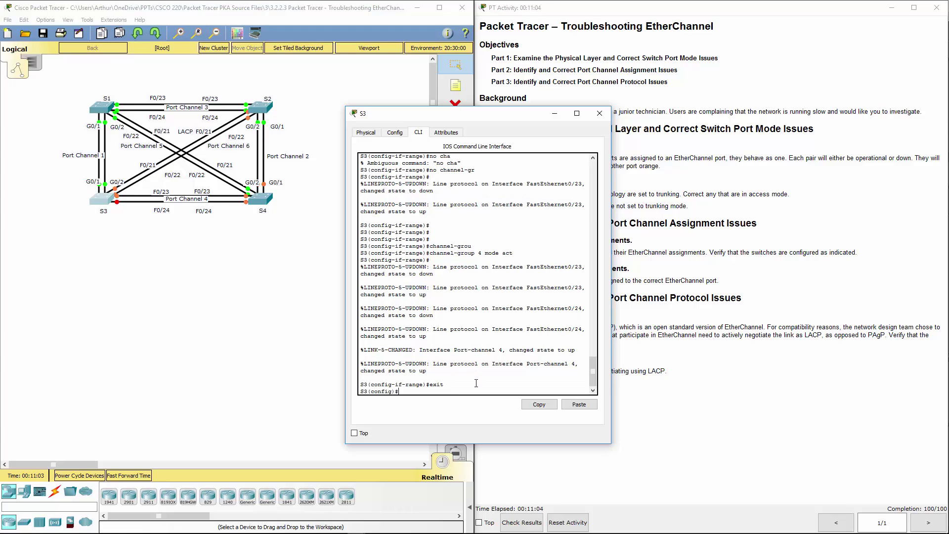
{"action": "type", "text": "exit"}
{"action": "key", "text": "Return"}
{"action": "key", "text": "Return"}
{"action": "key", "text": "Return"}
{"action": "key", "text": "Return"}
{"action": "key", "text": "Return"}
{"action": "key", "text": "Return"}
{"action": "key", "text": "Return"}
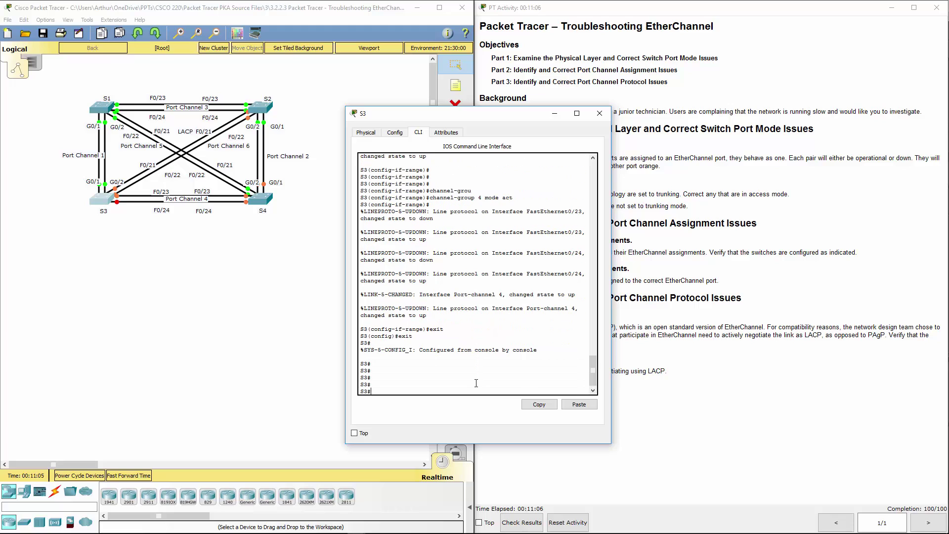
{"action": "type", "text": "conf t"}
{"action": "key", "text": "BackSpace"}
{"action": "key", "text": "BackSpace"}
{"action": "key", "text": "BackSpace"}
{"action": "key", "text": "BackSpace"}
{"action": "key", "text": "BackSpace"}
{"action": "key", "text": "BackSpace"}
{"action": "type", "text": "show etherchannel summary"}
{"action": "key", "text": "Return"}
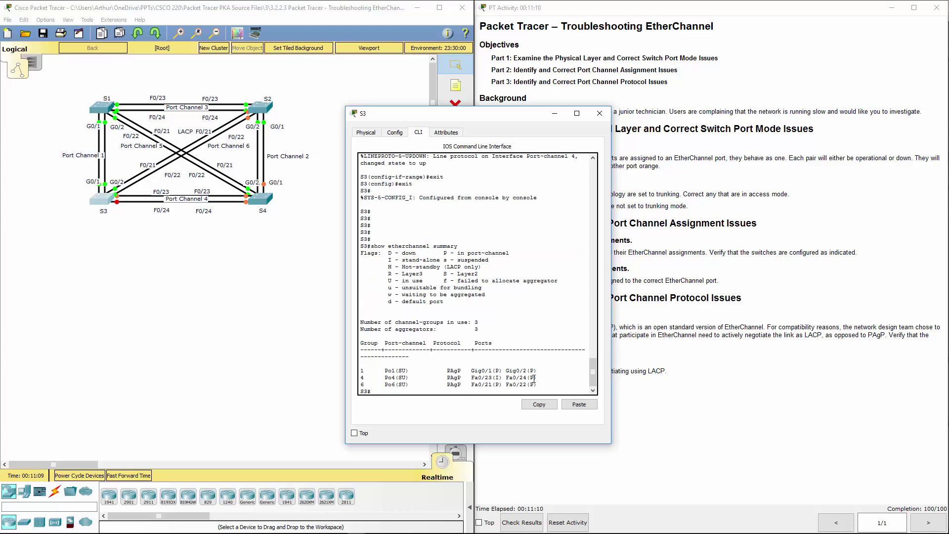
{"action": "double_click", "coordinate": [456, 371]}
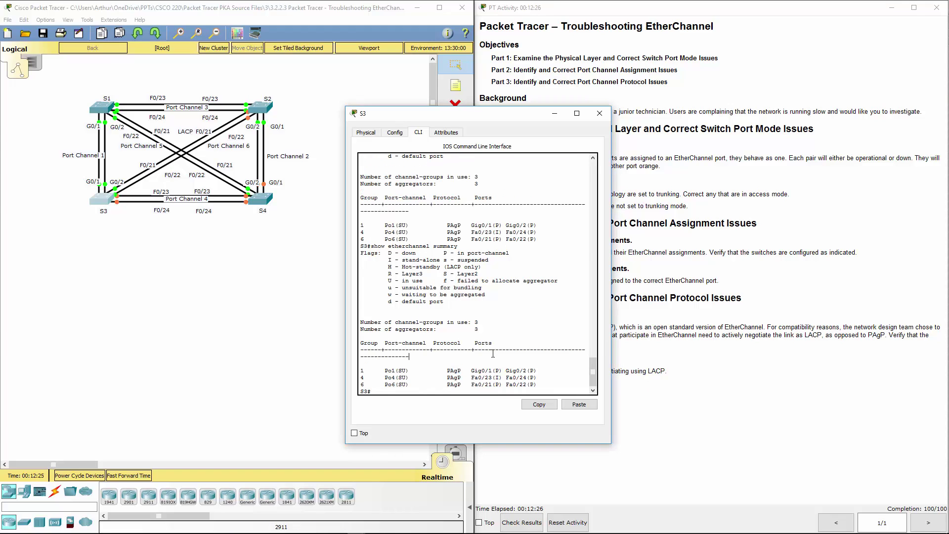
{"action": "key", "text": "Up"}
{"action": "key", "text": "Down"}
- Re-enter global configuration on S3 and begin an interface range from Fa0/21
{"action": "type", "text": "conf t"}
{"action": "key", "text": "Return"}
{"action": "type", "text": "int range "}
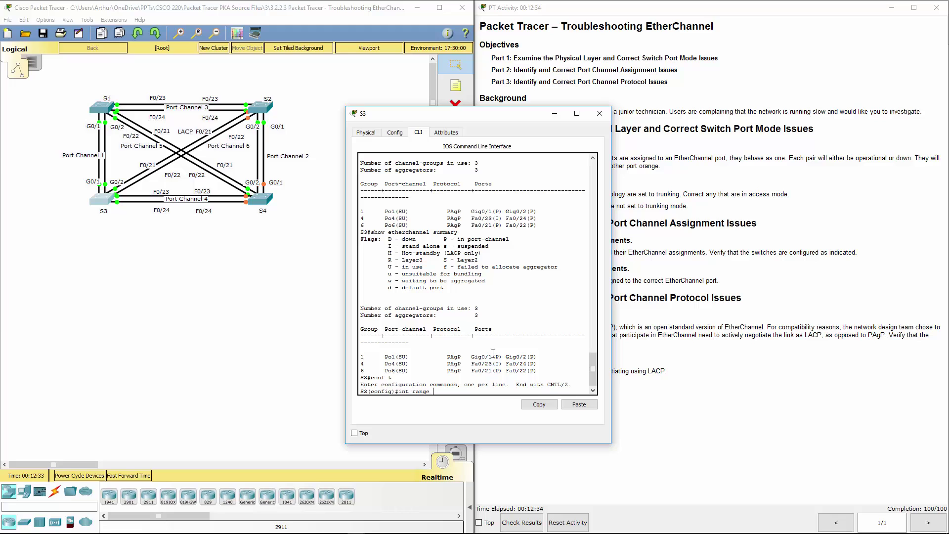
{"action": "type", "text": "fa0/21-2"}
- Set S3's Fa0/21–24 and G0/1–2 to switchport mode trunk, then exit configuration mode
{"action": "type", "text": "4,g0/1-2"}
{"action": "key", "text": "Return"}
{"action": "type", "text": "swm"}
{"action": "key", "text": "Tab"}
{"action": "key", "text": "Tab"}
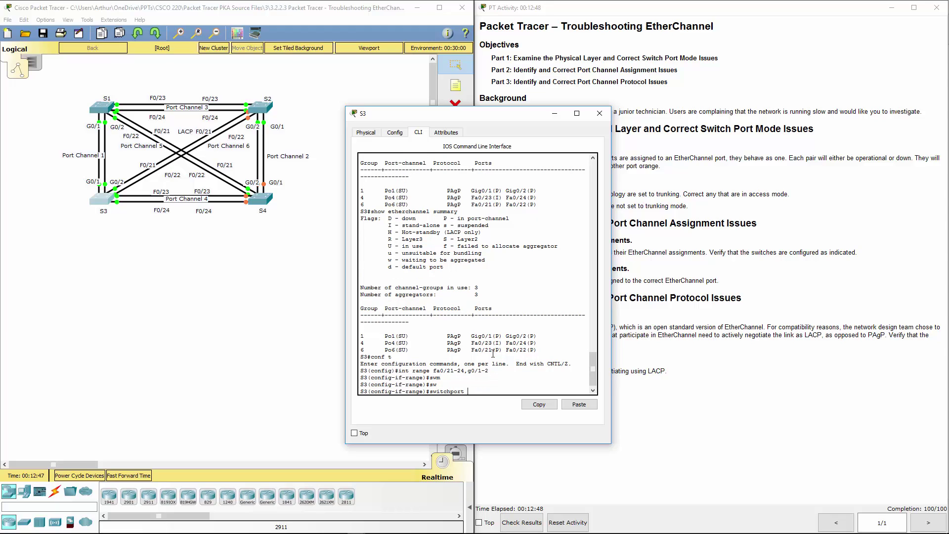
{"action": "type", "text": "m"}
{"action": "key", "text": "Tab"}
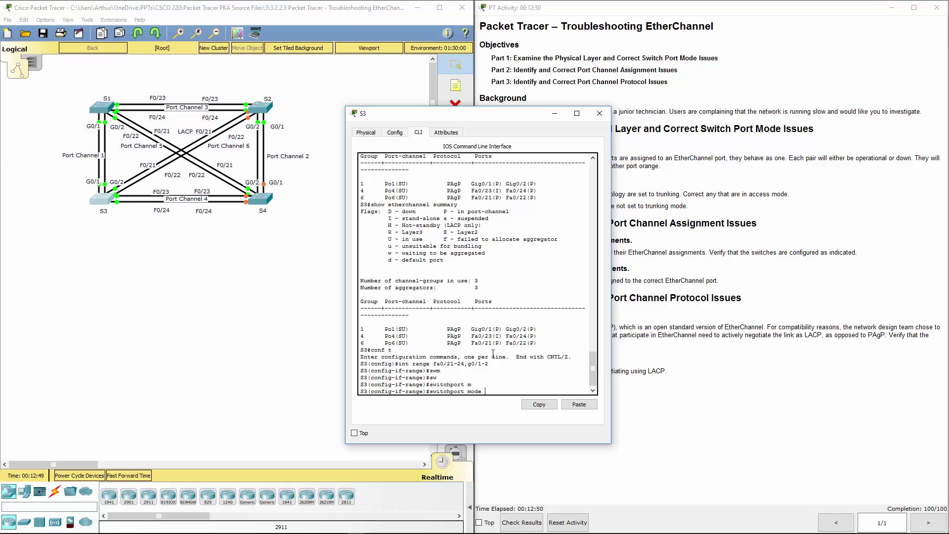
{"action": "type", "text": "tr"}
{"action": "key", "text": "Tab"}
{"action": "key", "text": "Return"}
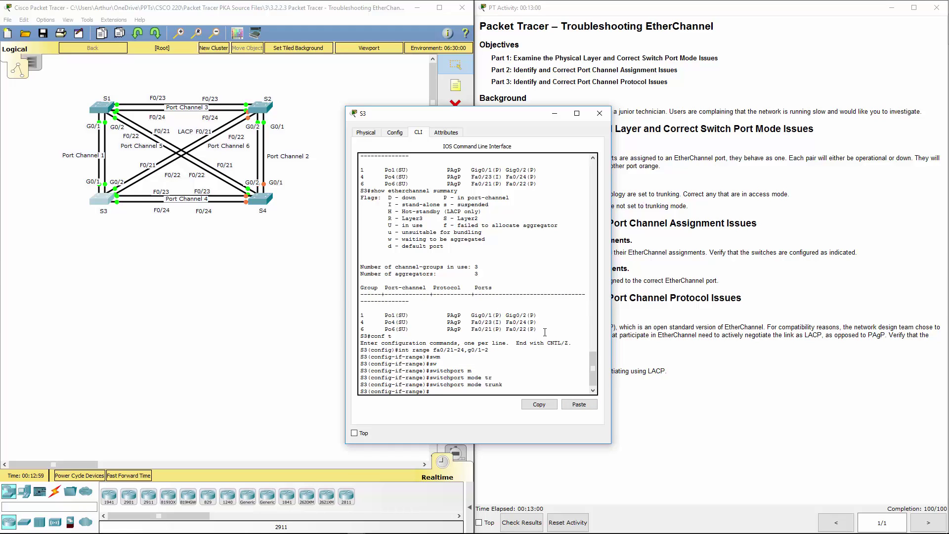
{"action": "type", "text": "exit"}
{"action": "key", "text": "Return"}
{"action": "type", "text": "exit"}
{"action": "key", "text": "Return"}
{"action": "key", "text": "Return"}
{"action": "key", "text": "Return"}
{"action": "key", "text": "Return"}
- Rerun show etherchannel summary on S3 and check Po4's PAgP protocol label
{"action": "type", "text": "sho"}
{"action": "type", "text": "w r"}
{"action": "key", "text": "BackSpace"}
{"action": "type", "text": "ethq"}
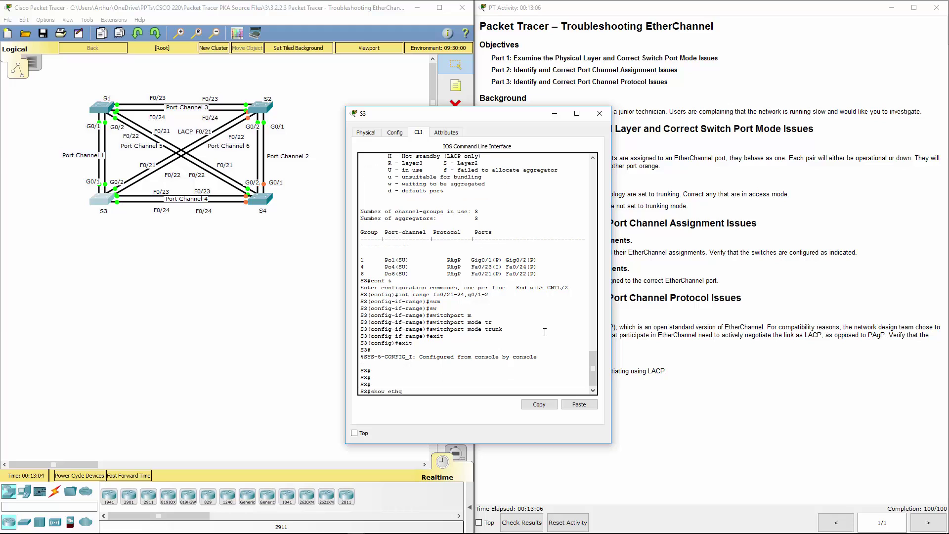
{"action": "type", "text": "h"}
{"action": "key", "text": "Tab"}
{"action": "type", "text": "sum"}
{"action": "key", "text": "Tab"}
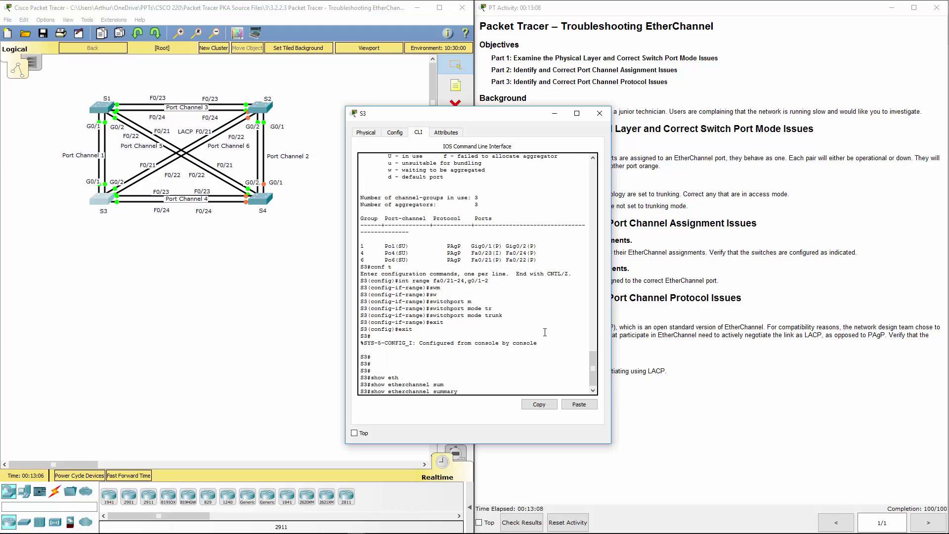
{"action": "key", "text": "Return"}
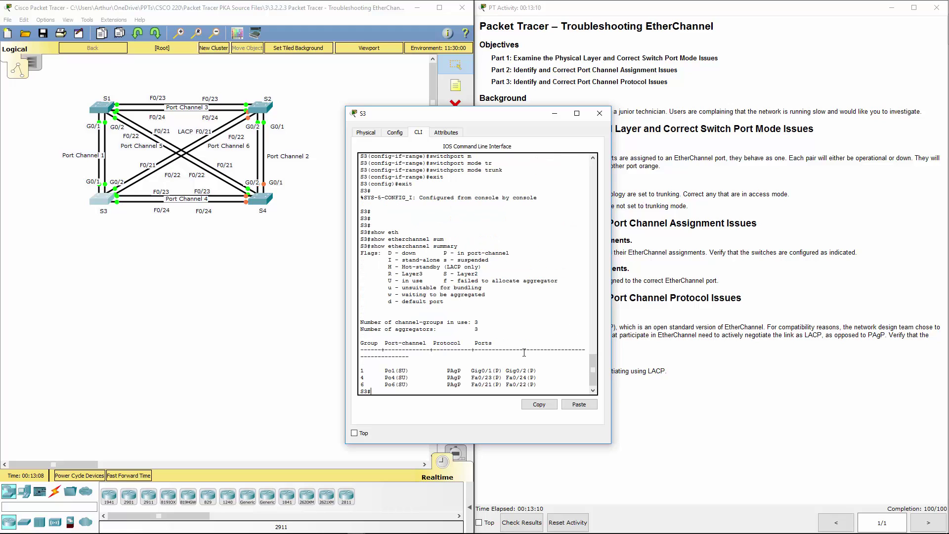
{"action": "double_click", "coordinate": [453, 377]}
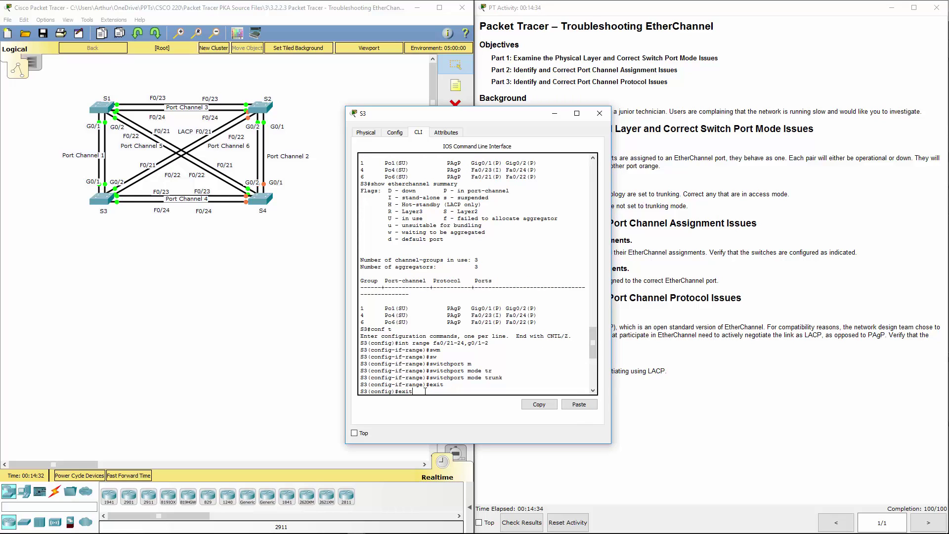
- From global configuration mode, paste the prepared commands into S3 and view the EtherChannel summary
{"action": "key", "text": "Return"}
{"action": "key", "text": "Return"}
{"action": "key", "text": "Return"}
{"action": "key", "text": "Return"}
{"action": "key", "text": "Return"}
{"action": "key", "text": "Return"}
{"action": "key", "text": "Return"}
{"action": "key", "text": "Return"}
{"action": "key", "text": "Return"}
{"action": "key", "text": "Return"}
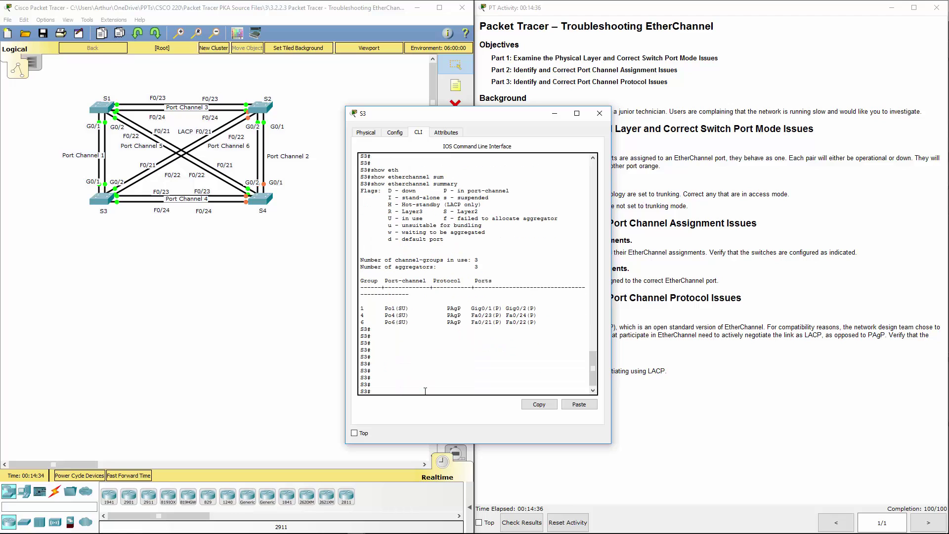
{"action": "type", "text": "conf t"}
{"action": "key", "text": "Return"}
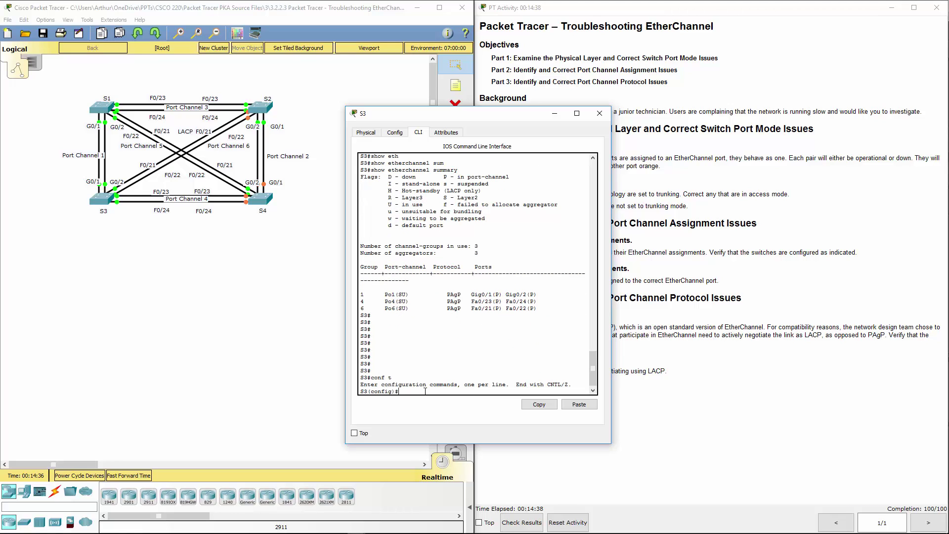
{"action": "left_click", "coordinate": [578, 405]}
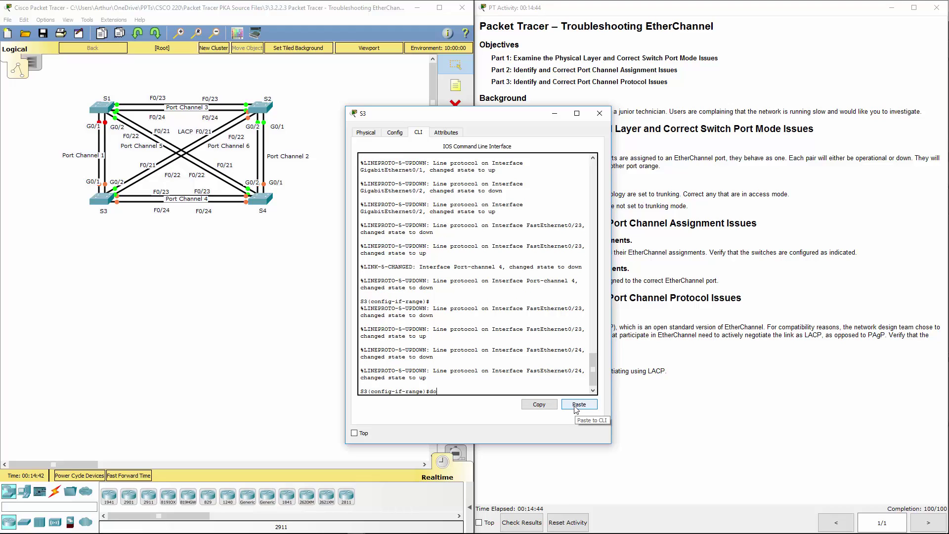
{"action": "type", "text": "how eth sum"}
{"action": "key", "text": "Return"}
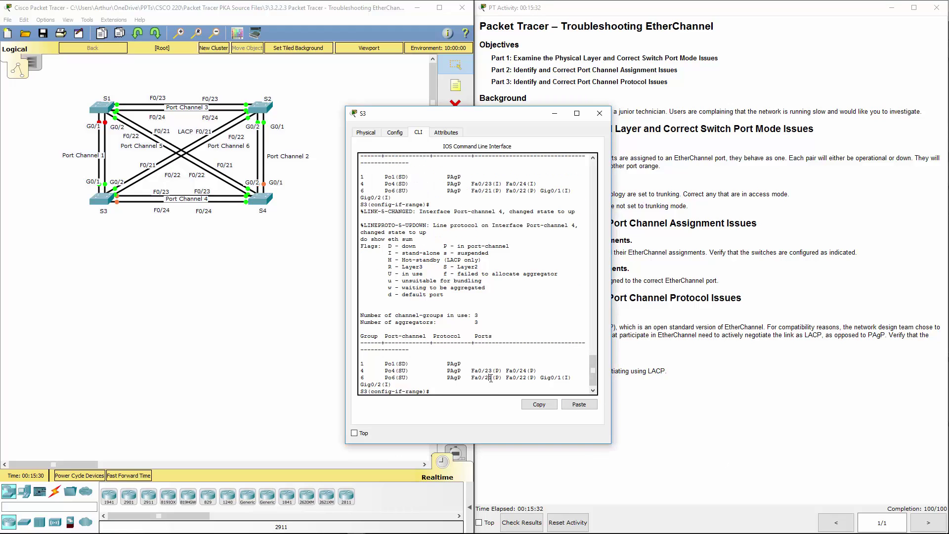
{"action": "key", "text": "Return"}
{"action": "key", "text": "Return"}
{"action": "key", "text": "Return"}
{"action": "key", "text": "Return"}
{"action": "key", "text": "Return"}
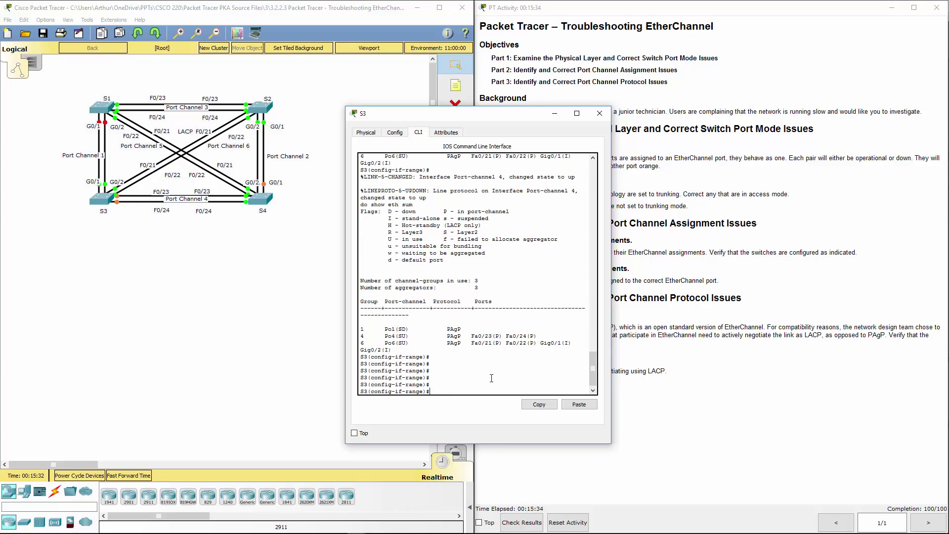
- Paste the channel-group removal commands into S3 and abandon the unfinished interface-range entry
{"action": "left_click", "coordinate": [578, 405]}
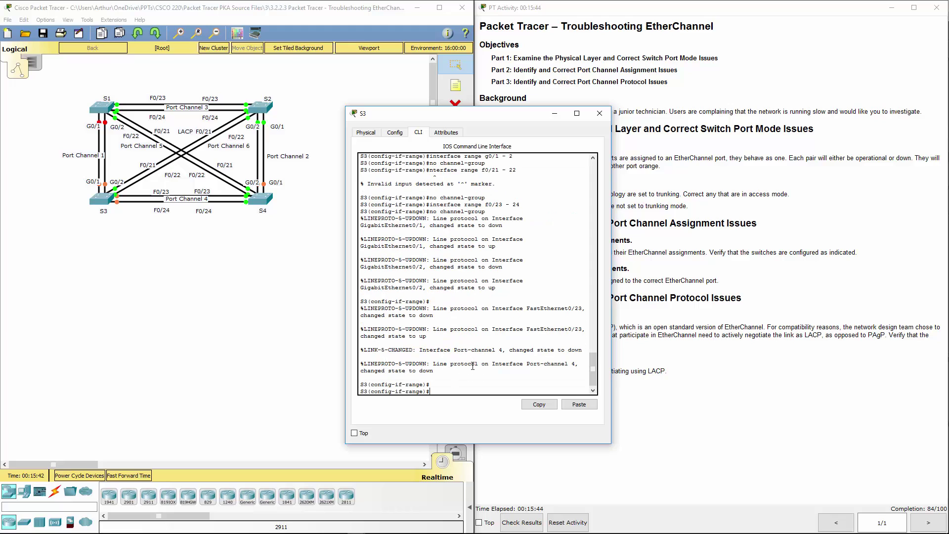
{"action": "key", "text": "BackSpace"}
{"action": "key", "text": "BackSpace"}
{"action": "key", "text": "BackSpace"}
{"action": "key", "text": "BackSpace"}
{"action": "key", "text": "BackSpace"}
{"action": "key", "text": "BackSpace"}
{"action": "key", "text": "BackSpace"}
{"action": "key", "text": "BackSpace"}
{"action": "key", "text": "BackSpace"}
{"action": "key", "text": "BackSpace"}
{"action": "key", "text": "BackSpace"}
{"action": "key", "text": "BackSpace"}
{"action": "key", "text": "BackSpace"}
{"action": "key", "text": "BackSpace"}
{"action": "key", "text": "BackSpace"}
{"action": "key", "text": "BackSpace"}
{"action": "key", "text": "BackSpace"}
{"action": "type", "text": "in"}
{"action": "key", "text": "Tab"}
{"action": "type", "text": "ra"}
{"action": "key", "text": "BackSpace"}
{"action": "key", "text": "BackSpace"}
{"action": "key", "text": "BackSpace"}
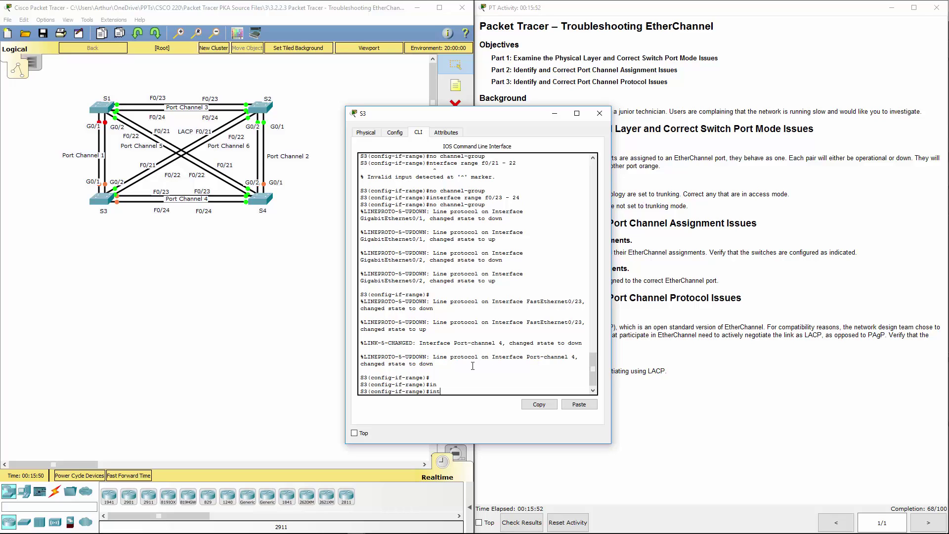
{"action": "type", "text": "ra"}
{"action": "key", "text": "Tab"}
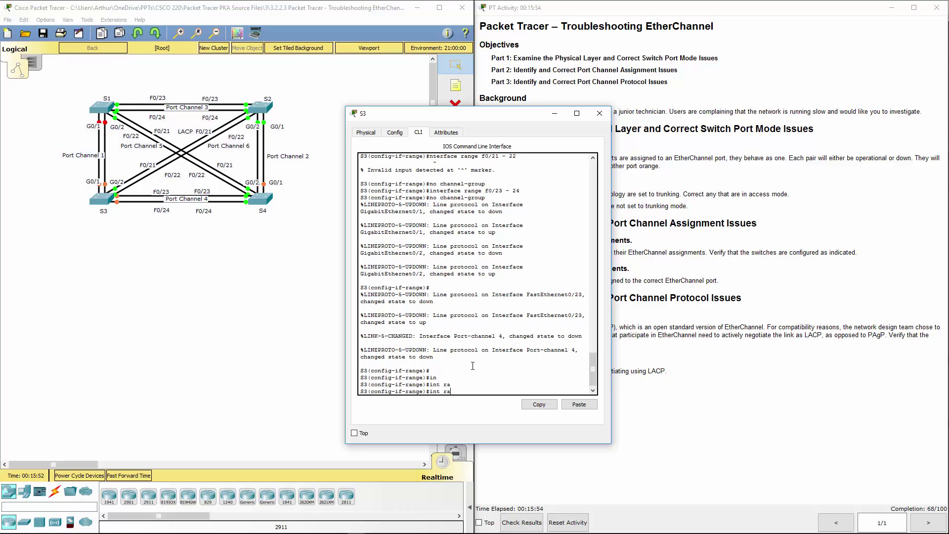
{"action": "type", "text": "ng"}
{"action": "key", "text": "Tab"}
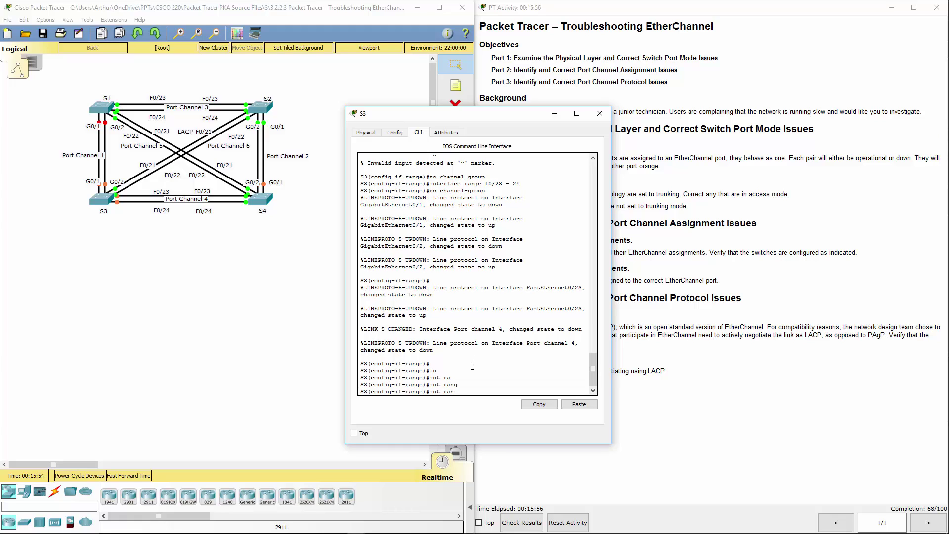
{"action": "key", "text": "BackSpace"}
{"action": "key", "text": "BackSpace"}
{"action": "key", "text": "BackSpace"}
{"action": "key", "text": "BackSpace"}
{"action": "key", "text": "BackSpace"}
{"action": "key", "text": "BackSpace"}
{"action": "key", "text": "BackSpace"}
{"action": "type", "text": "exit"}
{"action": "key", "text": "Return"}
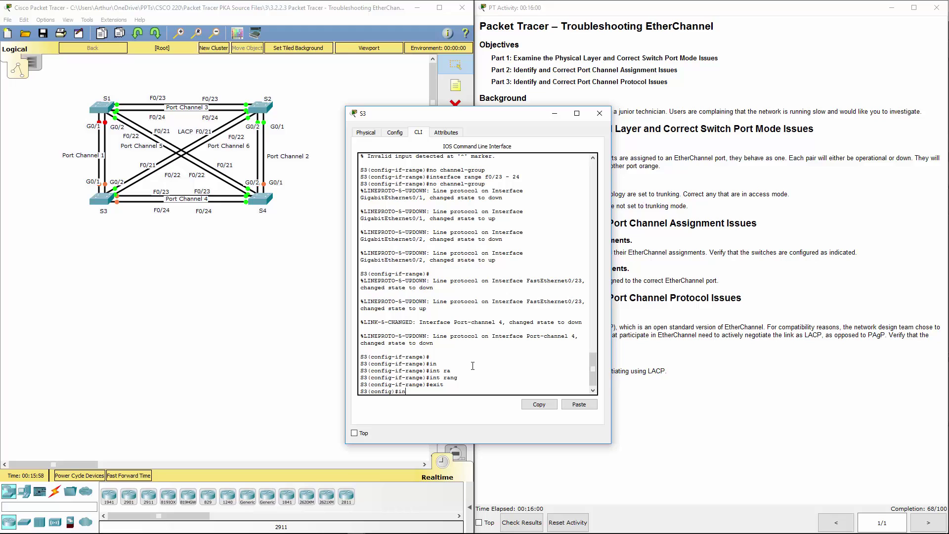
- Remove G0/1–2 from their channel group with 'no channel-group' and return to the S3# prompt
{"action": "type", "text": "t"}
{"action": "key", "text": "Tab"}
{"action": "type", "text": "ra"}
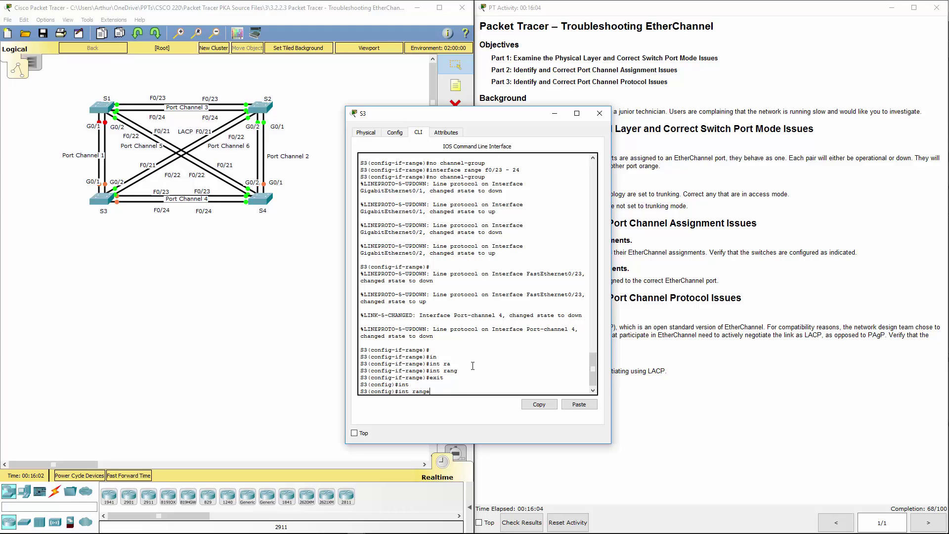
{"action": "type", "text": "nge g0/1-2"}
{"action": "key", "text": "Return"}
{"action": "type", "text": "no channel-group"}
{"action": "key", "text": "Return"}
{"action": "key", "text": "Return"}
{"action": "key", "text": "Return"}
{"action": "key", "text": "Return"}
{"action": "key", "text": "Return"}
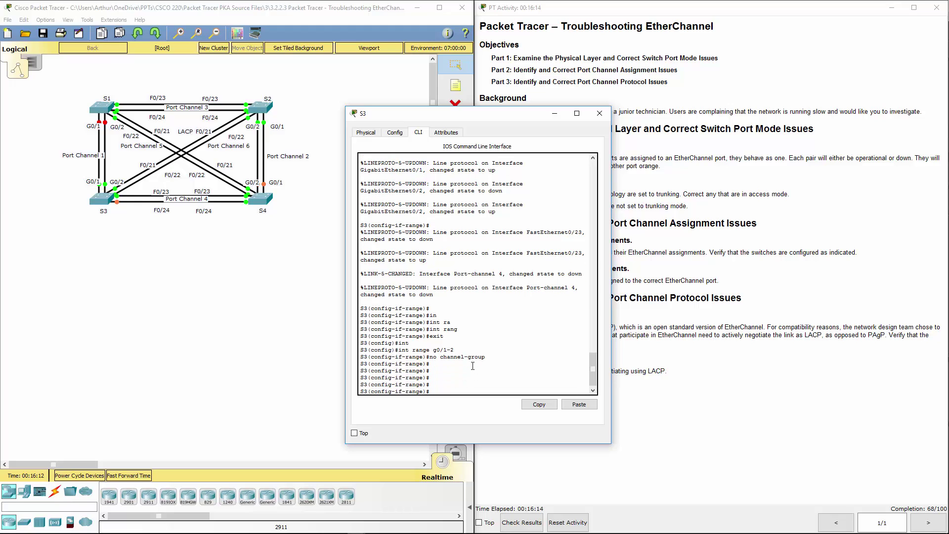
{"action": "type", "text": "exit"}
{"action": "key", "text": "Return"}
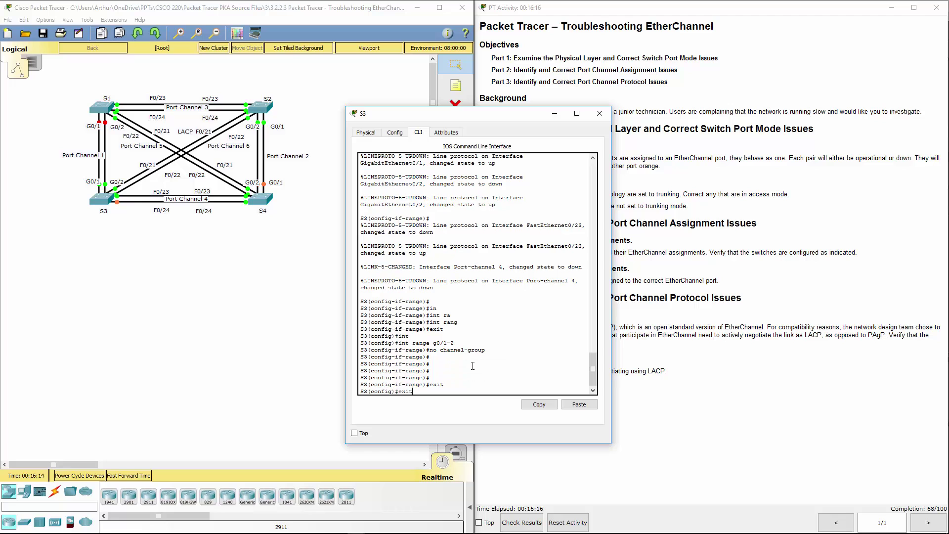
{"action": "type", "text": "exit"}
{"action": "key", "text": "Return"}
{"action": "key", "text": "Return"}
{"action": "key", "text": "Return"}
{"action": "key", "text": "Return"}
{"action": "key", "text": "Return"}
{"action": "key", "text": "Return"}
{"action": "key", "text": "Return"}
{"action": "key", "text": "Return"}
{"action": "key", "text": "Return"}
{"action": "key", "text": "Return"}
{"action": "key", "text": "Return"}
{"action": "key", "text": "Return"}
{"action": "key", "text": "Return"}
{"action": "key", "text": "Return"}
{"action": "key", "text": "Return"}
{"action": "key", "text": "Return"}
{"action": "key", "text": "Return"}
{"action": "key", "text": "Return"}
{"action": "key", "text": "Return"}
{"action": "key", "text": "Return"}
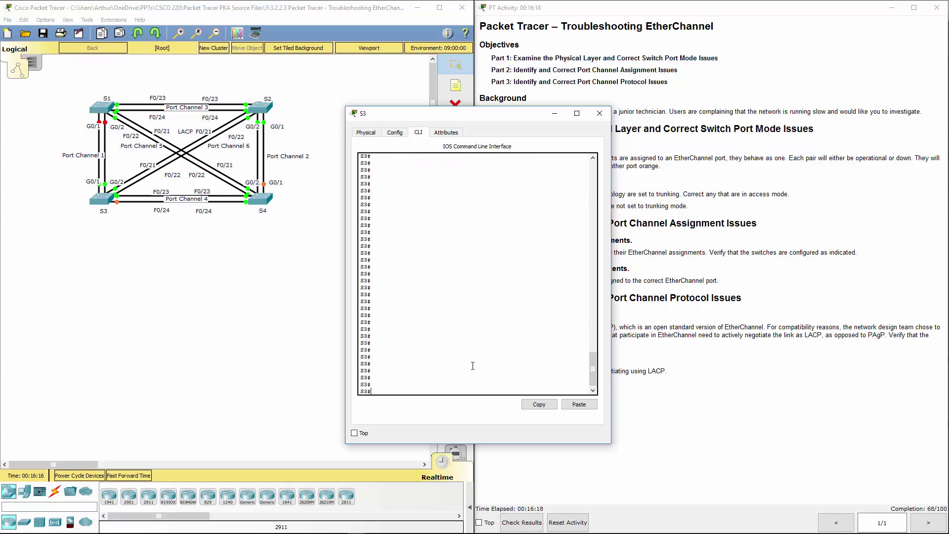
- Page through S3's running configuration, highlighting the Port-channel 1 and Port-channel 6 trunk entries
{"action": "type", "text": "show run"}
{"action": "key", "text": "Return"}
{"action": "key", "text": "space"}
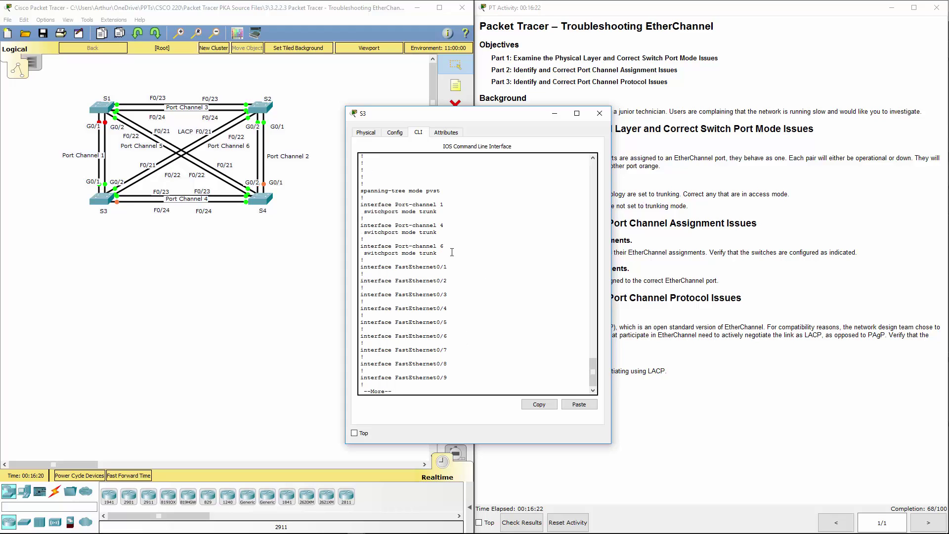
{"action": "left_click_drag", "start_coordinate": [363, 204], "coordinate": [449, 225]}
{"action": "left_click_drag", "start_coordinate": [364, 239], "coordinate": [454, 243]}
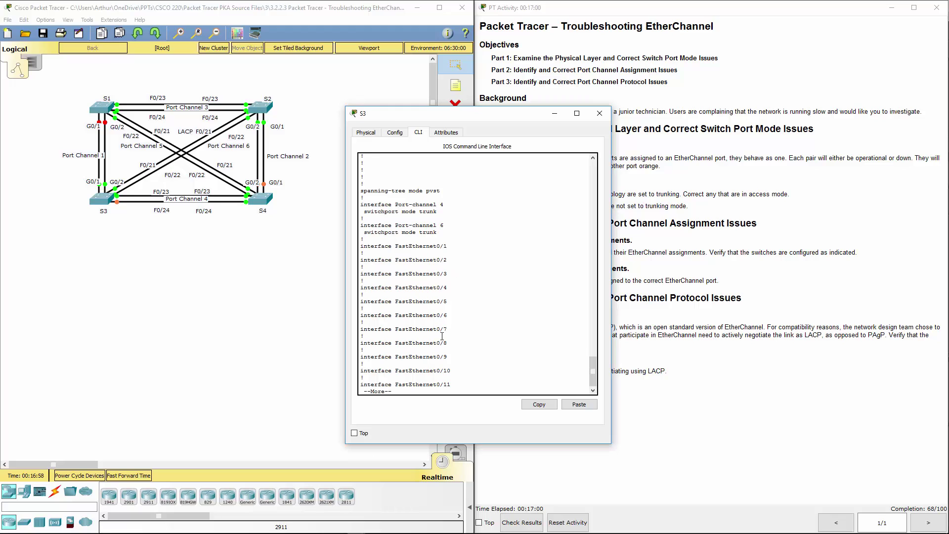
{"action": "key", "text": "q"}
{"action": "key", "text": "Return"}
{"action": "key", "text": "Return"}
{"action": "key", "text": "Return"}
{"action": "key", "text": "Return"}
{"action": "key", "text": "Return"}
{"action": "key", "text": "Return"}
{"action": "key", "text": "Return"}
{"action": "key", "text": "Return"}
{"action": "key", "text": "Return"}
{"action": "key", "text": "Return"}
{"action": "key", "text": "Return"}
{"action": "key", "text": "Return"}
{"action": "key", "text": "Return"}
{"action": "key", "text": "Return"}
{"action": "key", "text": "Return"}
{"action": "key", "text": "Return"}
{"action": "key", "text": "Return"}
{"action": "key", "text": "Return"}
{"action": "key", "text": "Return"}
{"action": "key", "text": "Return"}
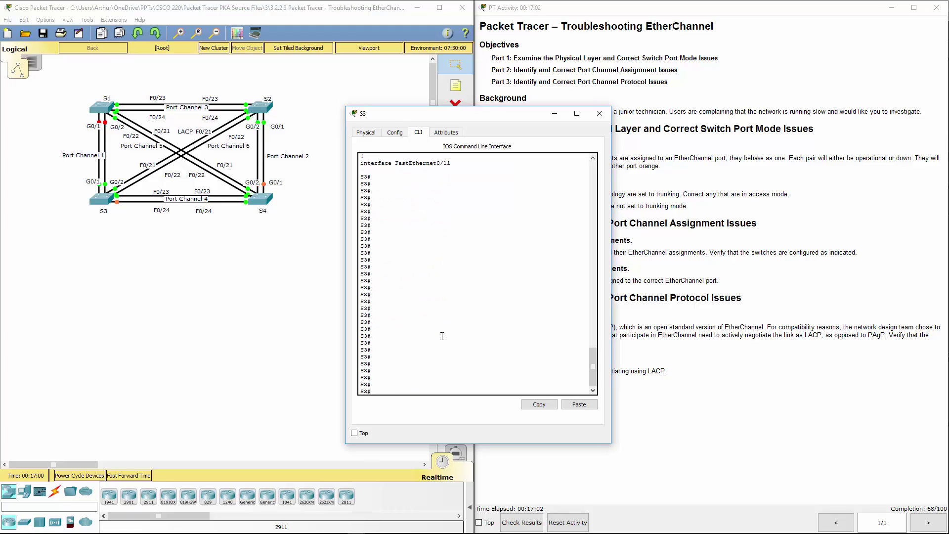
{"action": "type", "text": "sho"}
- Delete S3's Port-channel 1, 4 and 6 interfaces with 'no interface port-channel' and exit configuration mode
{"action": "key", "text": "BackSpace"}
{"action": "key", "text": "BackSpace"}
{"action": "key", "text": "BackSpace"}
{"action": "type", "text": "conf t"}
{"action": "key", "text": "Return"}
{"action": "key", "text": "Return"}
{"action": "key", "text": "Return"}
{"action": "key", "text": "Return"}
{"action": "key", "text": "Return"}
{"action": "key", "text": "Return"}
{"action": "key", "text": "Return"}
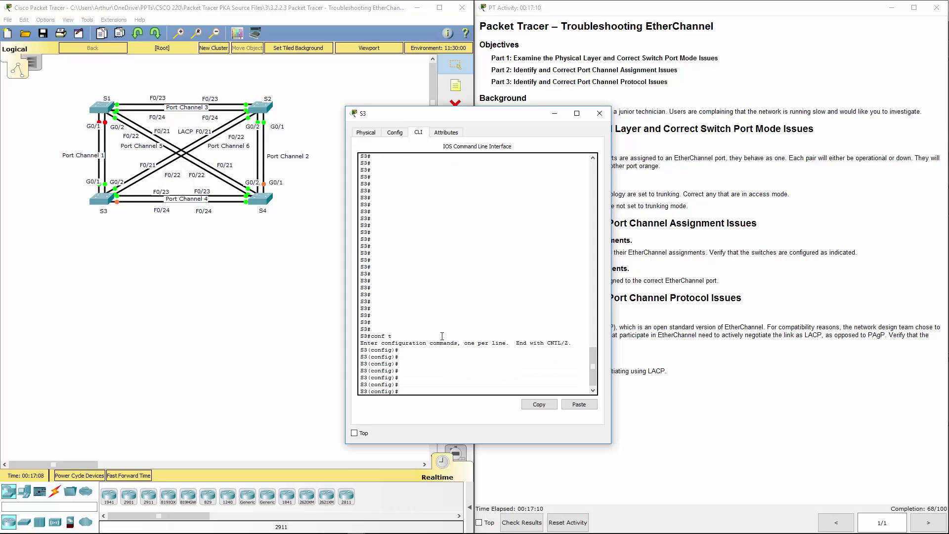
{"action": "type", "text": "no inter port-channel 1"}
{"action": "key", "text": "Return"}
{"action": "key", "text": "Up"}
{"action": "key", "text": "BackSpace"}
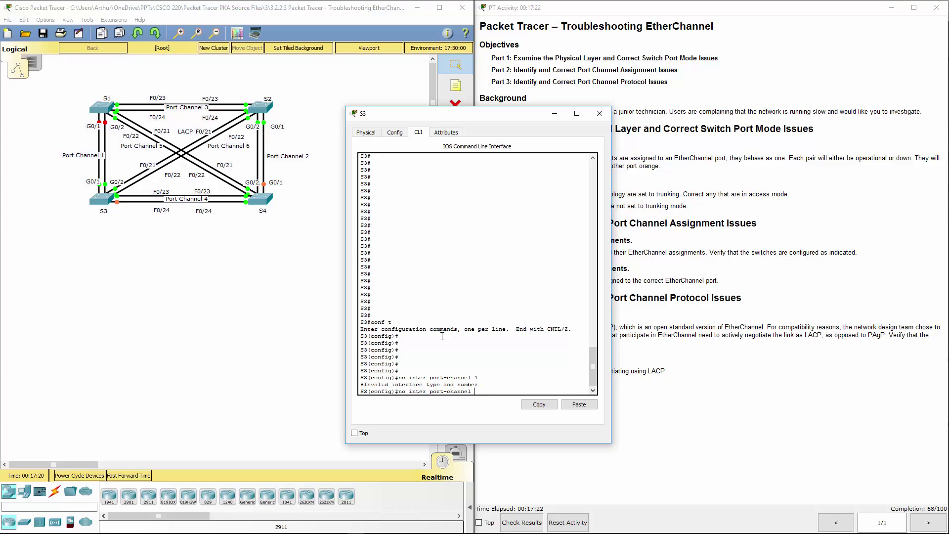
{"action": "type", "text": "4"}
{"action": "key", "text": "Return"}
{"action": "key", "text": "Up"}
{"action": "key", "text": "Return"}
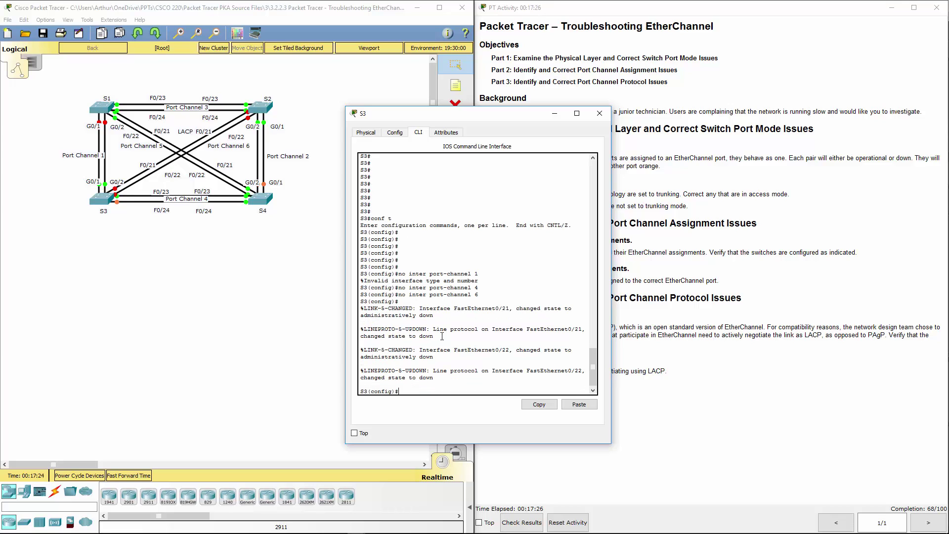
{"action": "key", "text": "Return"}
{"action": "key", "text": "Return"}
{"action": "key", "text": "Return"}
{"action": "type", "text": "exit"}
{"action": "key", "text": "Return"}
{"action": "key", "text": "Return"}
{"action": "key", "text": "Return"}
{"action": "key", "text": "Return"}
{"action": "key", "text": "Return"}
- Check S3's running configuration for the shut-down Fa0/21–22 trunks, then enter 'conf t'
{"action": "type", "text": "show run"}
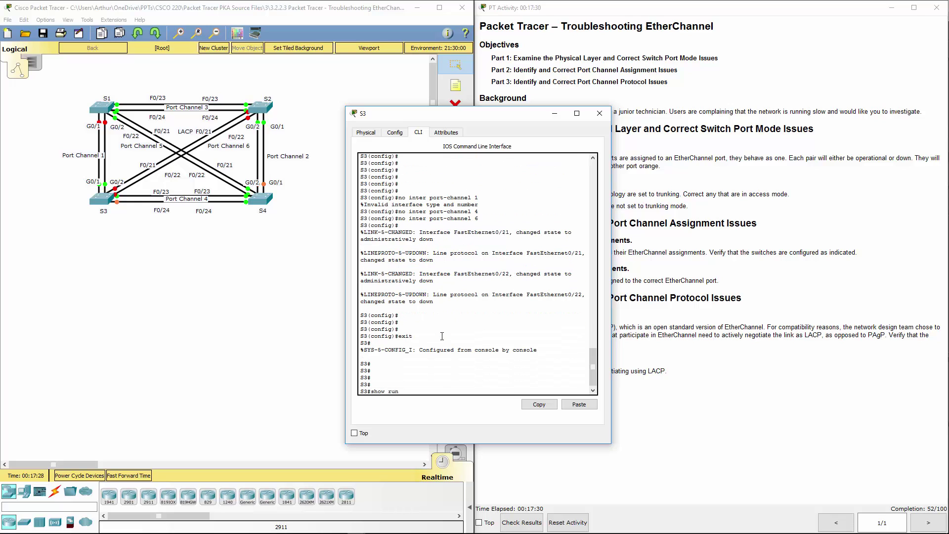
{"action": "key", "text": "Return"}
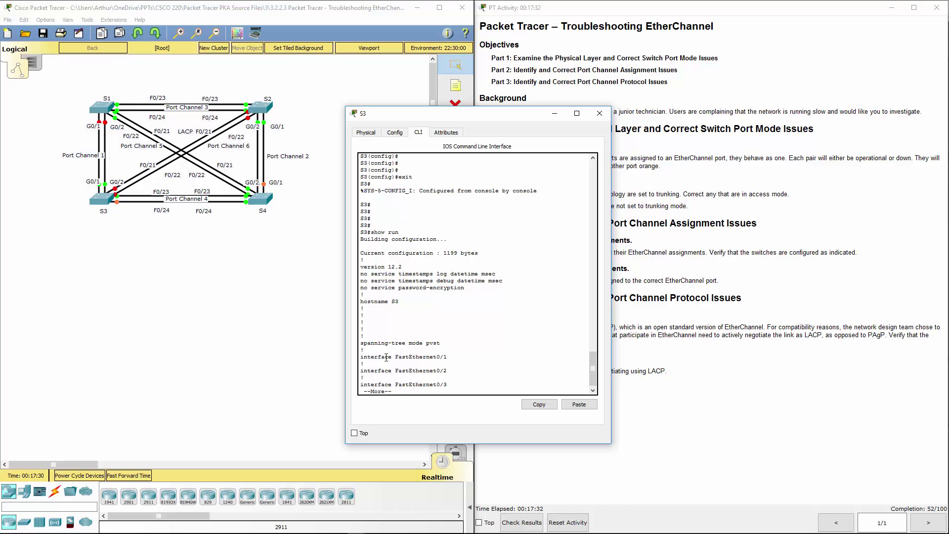
{"action": "left_click_drag", "start_coordinate": [390, 350], "coordinate": [441, 385]}
{"action": "key", "text": "space"}
{"action": "scroll", "coordinate": [421, 285], "scroll_direction": "up", "scroll_amount": 2}
{"action": "key", "text": "space"}
{"action": "key", "text": "q"}
{"action": "key", "text": "Return"}
{"action": "key", "text": "Return"}
{"action": "key", "text": "Return"}
{"action": "key", "text": "Return"}
{"action": "key", "text": "Return"}
{"action": "key", "text": "Return"}
{"action": "key", "text": "Return"}
{"action": "key", "text": "Return"}
{"action": "key", "text": "Return"}
{"action": "key", "text": "Return"}
{"action": "key", "text": "Return"}
{"action": "key", "text": "Return"}
{"action": "key", "text": "Return"}
{"action": "key", "text": "Return"}
{"action": "key", "text": "Return"}
{"action": "type", "text": "conf t"}
{"action": "key", "text": "Return"}
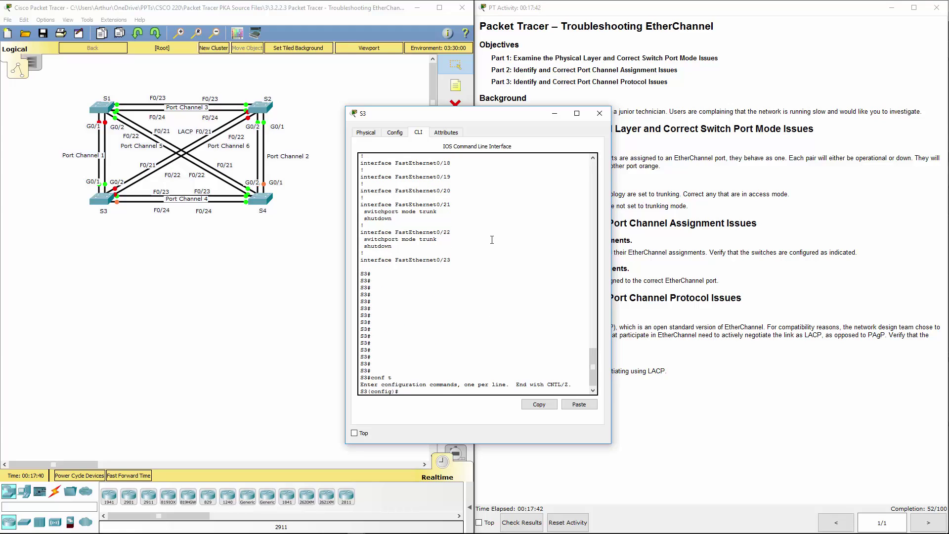
{"action": "key", "text": "Return"}
{"action": "key", "text": "Return"}
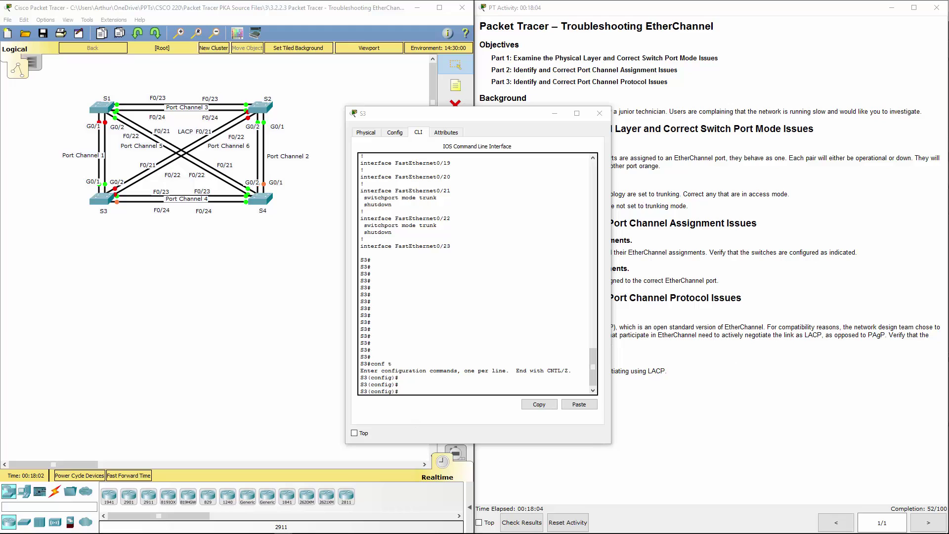
- In Notepad, correct 'nterface' to 'interface' and select all six channel-group commands
{"action": "key", "text": "alt+Tab"}
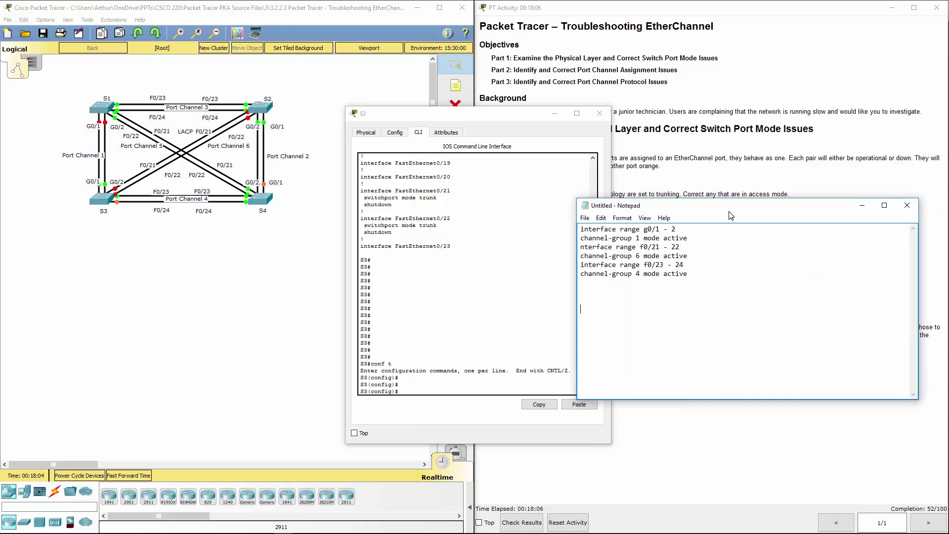
{"action": "left_click_drag", "start_coordinate": [585, 238], "coordinate": [694, 244]}
{"action": "left_click", "coordinate": [591, 248]}
{"action": "key", "text": "Home"}
{"action": "type", "text": "i"}
{"action": "left_click_drag", "start_coordinate": [698, 280], "coordinate": [552, 224]}
{"action": "key", "text": "ctrl+c"}
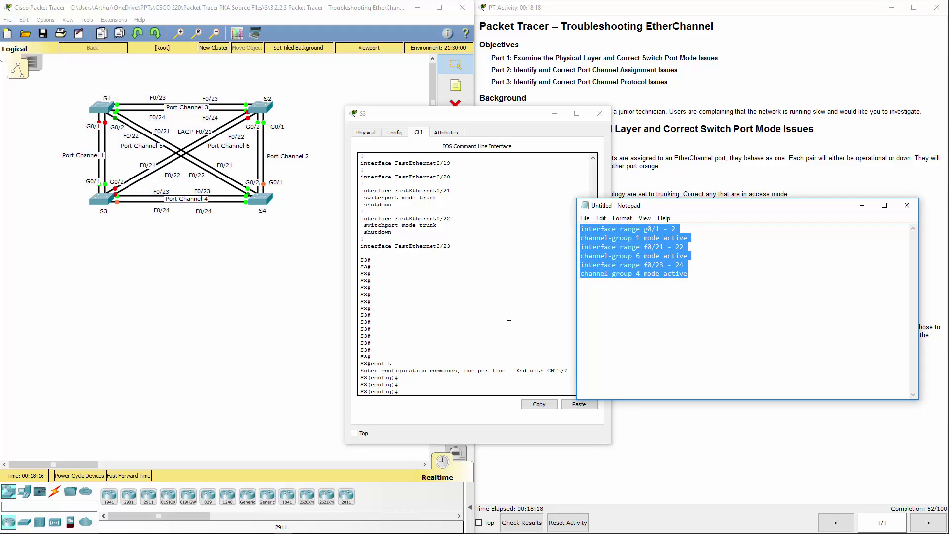
- Paste the corrected commands into S3's CLI and return to privileged mode with 'end'
{"action": "left_click", "coordinate": [508, 316]}
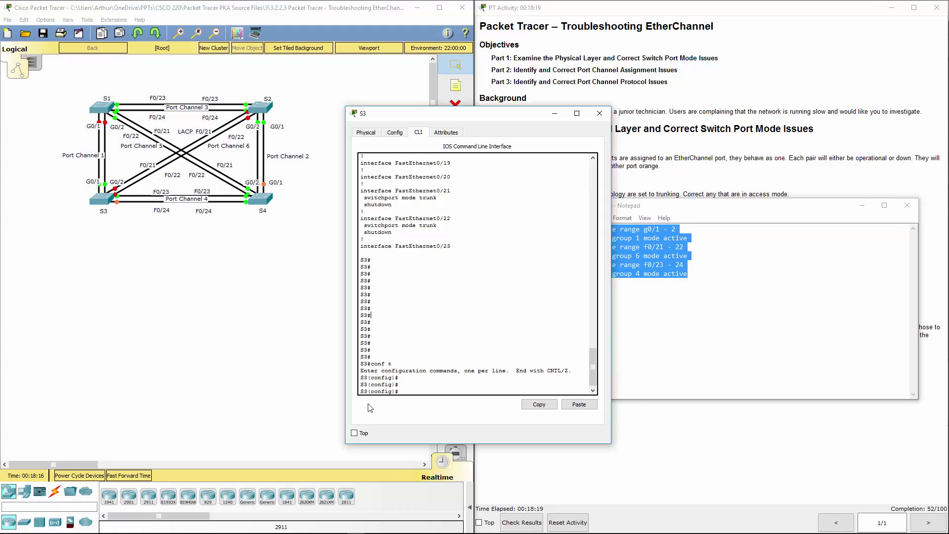
{"action": "left_click", "coordinate": [574, 406]}
{"action": "key", "text": "Return"}
{"action": "key", "text": "Return"}
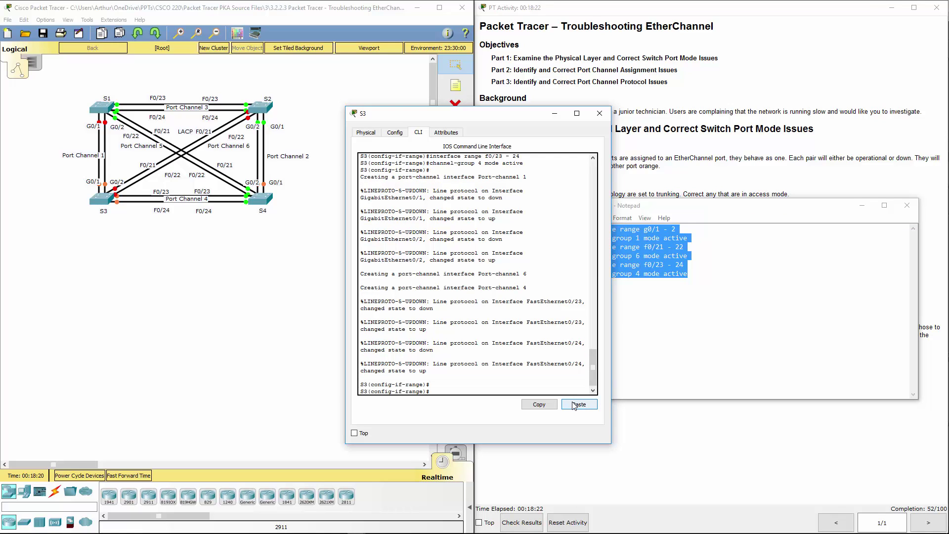
{"action": "type", "text": "end"}
{"action": "key", "text": "Return"}
{"action": "key", "text": "Return"}
{"action": "key", "text": "Return"}
{"action": "key", "text": "Return"}
{"action": "key", "text": "Return"}
{"action": "key", "text": "Return"}
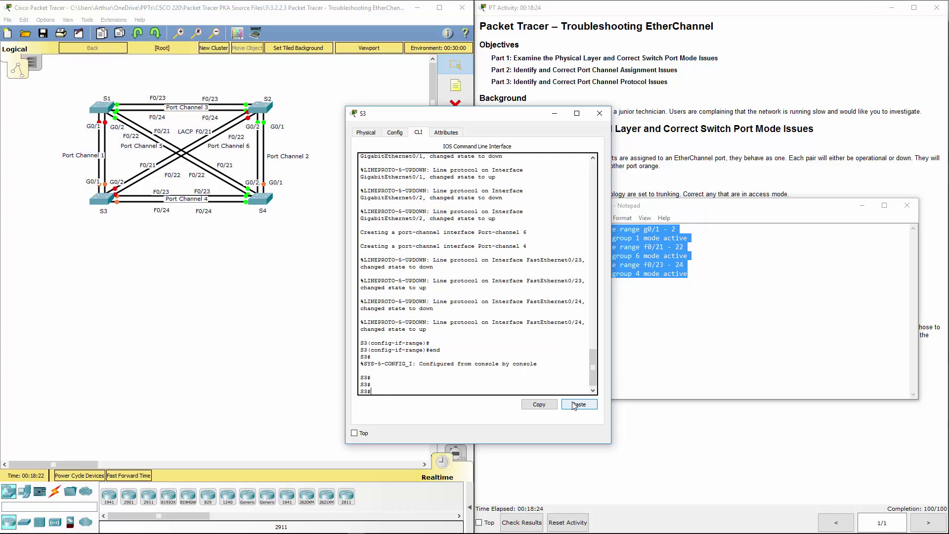
{"action": "type", "text": "show eth"}
{"action": "key", "text": "Tab"}
- Run 'show etherchannel summary' to confirm Po1, Po4 and Po6 use LACP and Po4 is up
{"action": "type", "text": "sum"}
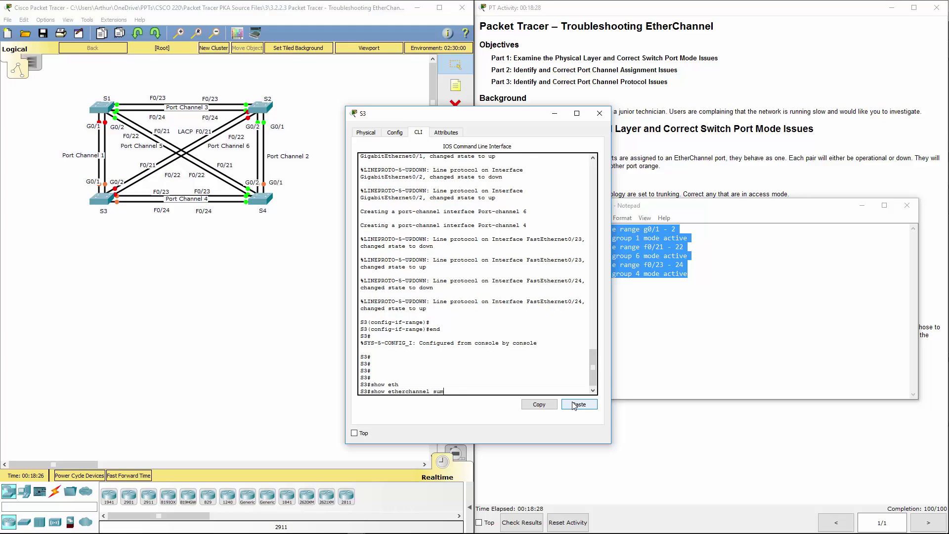
{"action": "key", "text": "Tab"}
{"action": "key", "text": "Return"}
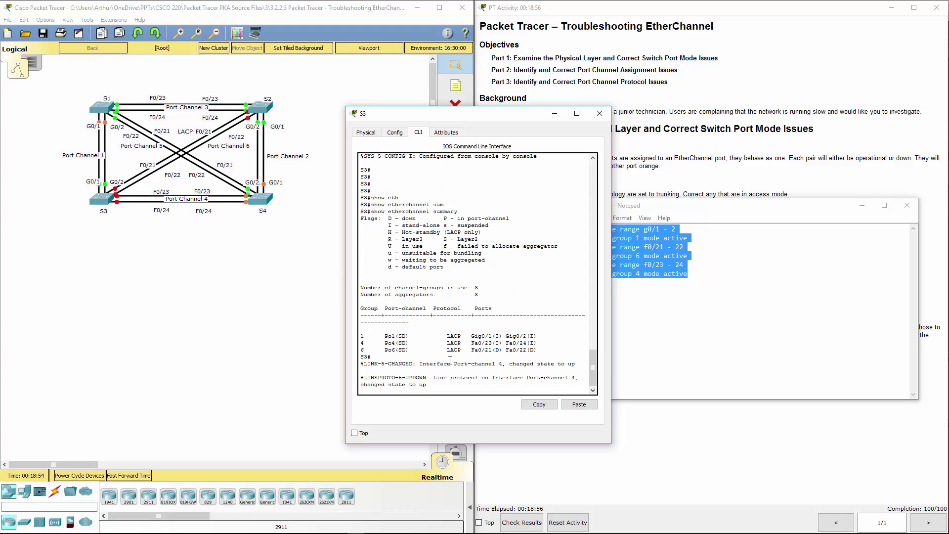
{"action": "key", "text": "Return"}
{"action": "key", "text": "Return"}
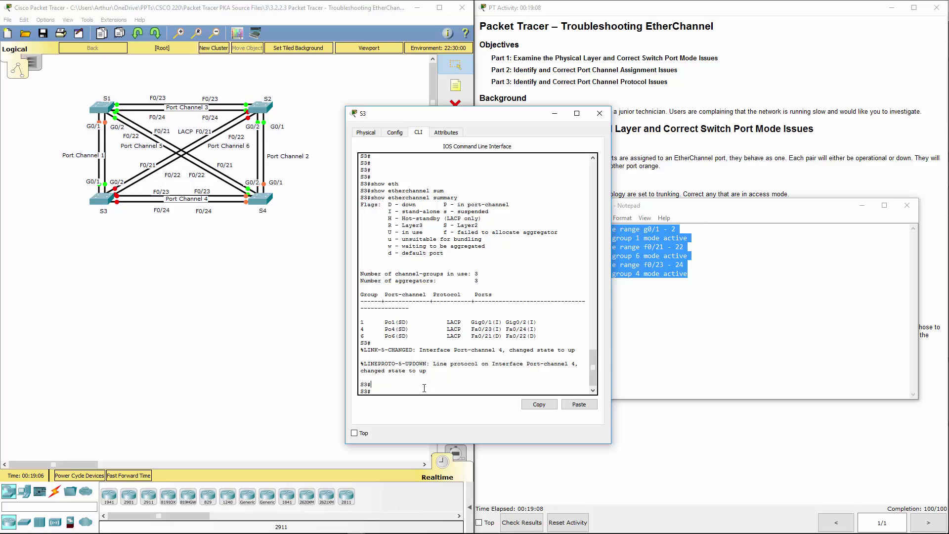
- In global configuration mode, issue 'no shutdown' on Port-channel 1
{"action": "type", "text": "conf t"}
{"action": "key", "text": "Return"}
{"action": "type", "text": "int port-channel"}
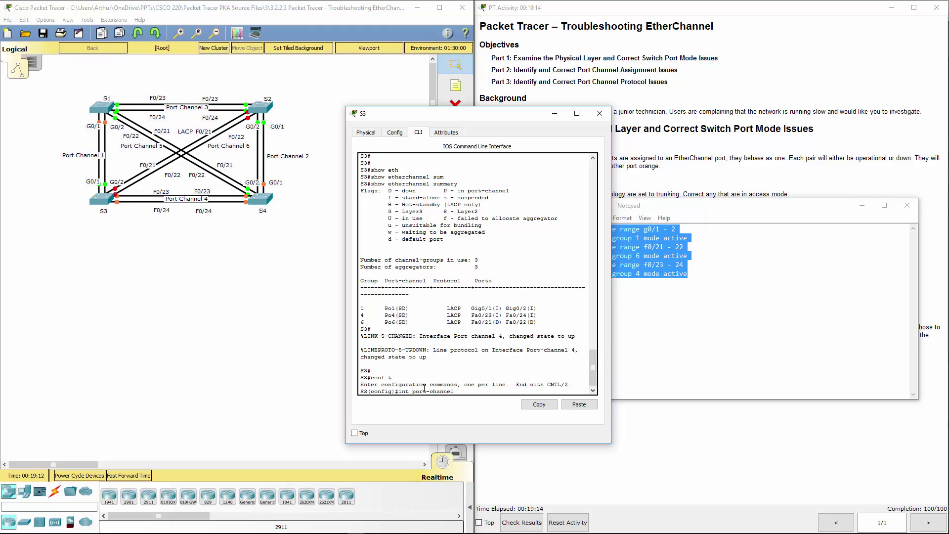
{"action": "type", "text": " 1"}
{"action": "key", "text": "Return"}
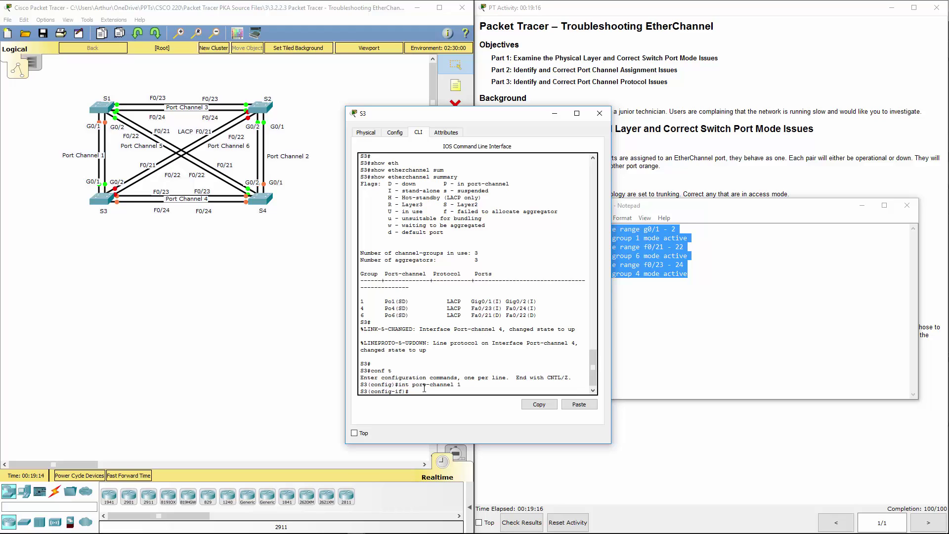
{"action": "type", "text": "no sh"}
{"action": "key", "text": "Return"}
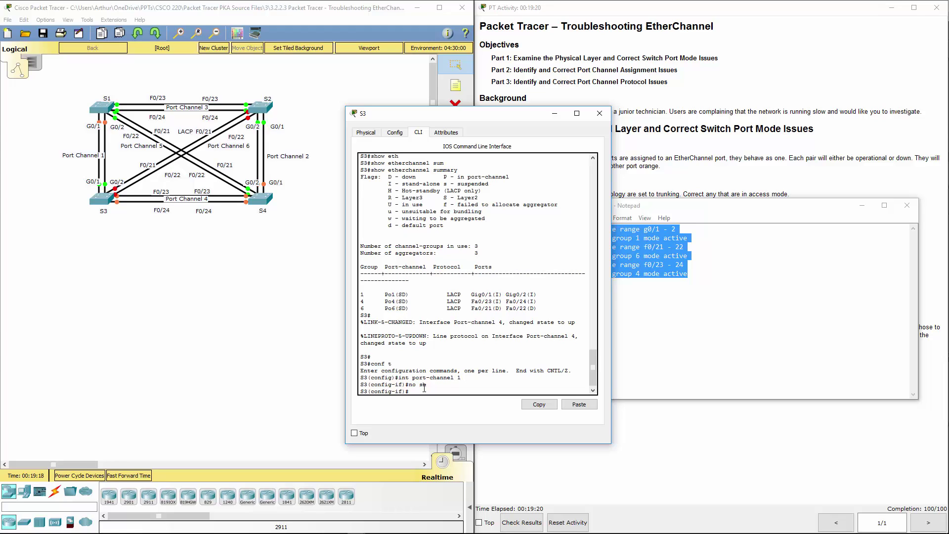
{"action": "type", "text": "exit"}
{"action": "key", "text": "Return"}
- Issue 'no shutdown' on Port-channel 4
{"action": "type", "text": "int port-channel 1"}
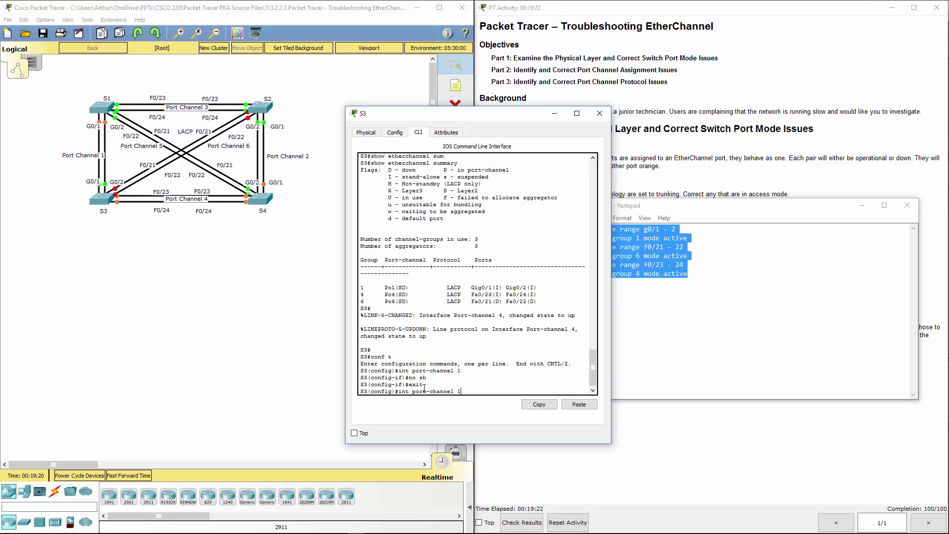
{"action": "key", "text": "BackSpace"}
{"action": "type", "text": "4"}
{"action": "key", "text": "Return"}
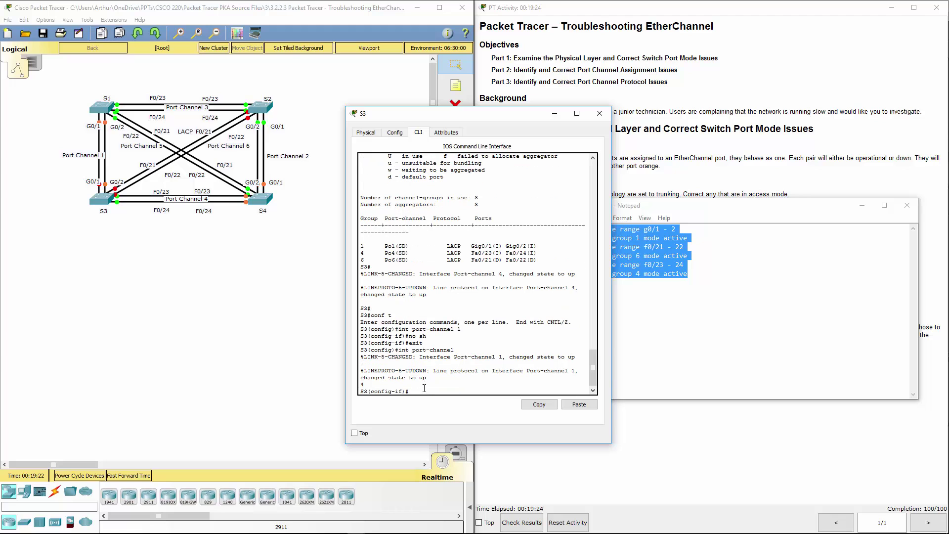
{"action": "type", "text": "no shu"}
{"action": "key", "text": "Return"}
{"action": "type", "text": "exit"}
{"action": "key", "text": "Return"}
- Issue 'no shutdown' on Port-channel 6
{"action": "type", "text": "int port-channel 4"}
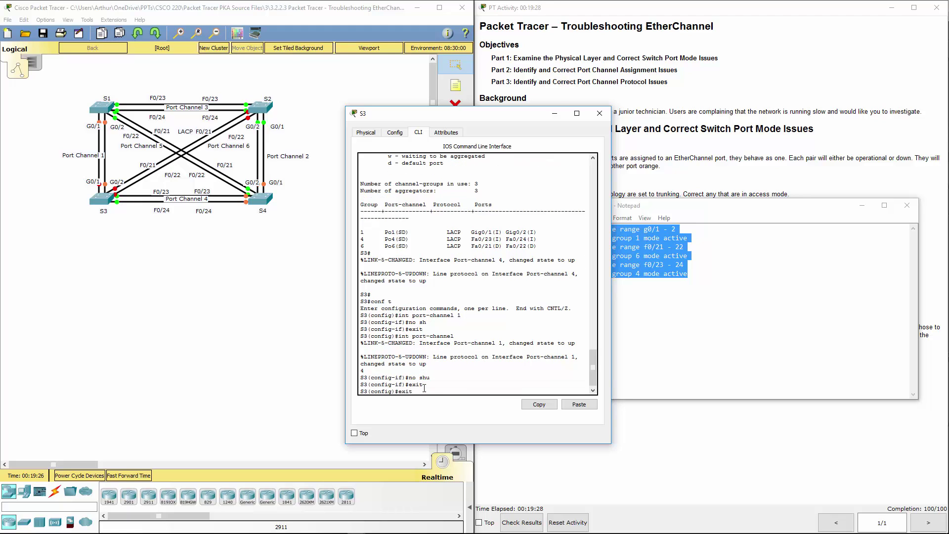
{"action": "key", "text": "BackSpace"}
{"action": "type", "text": "6"}
{"action": "key", "text": "Return"}
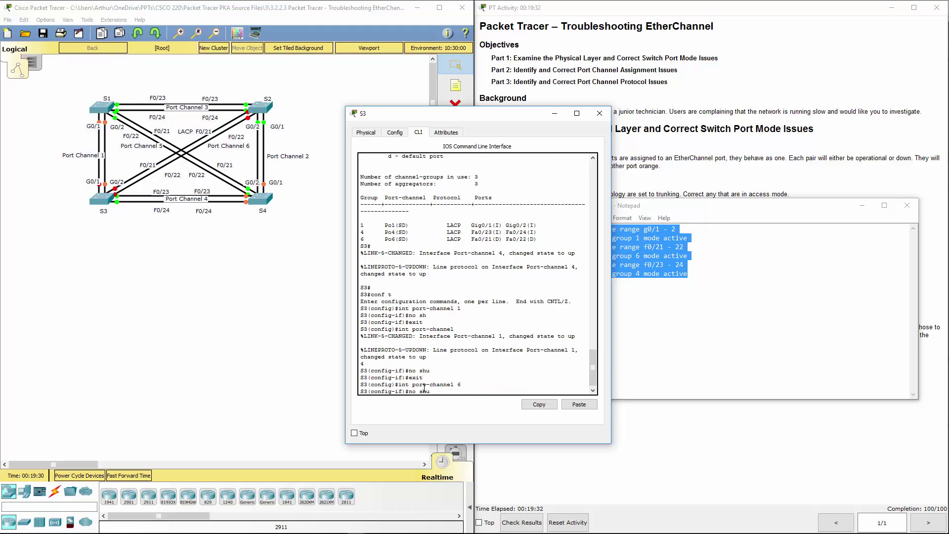
{"action": "type", "text": "no shu"}
{"action": "key", "text": "Return"}
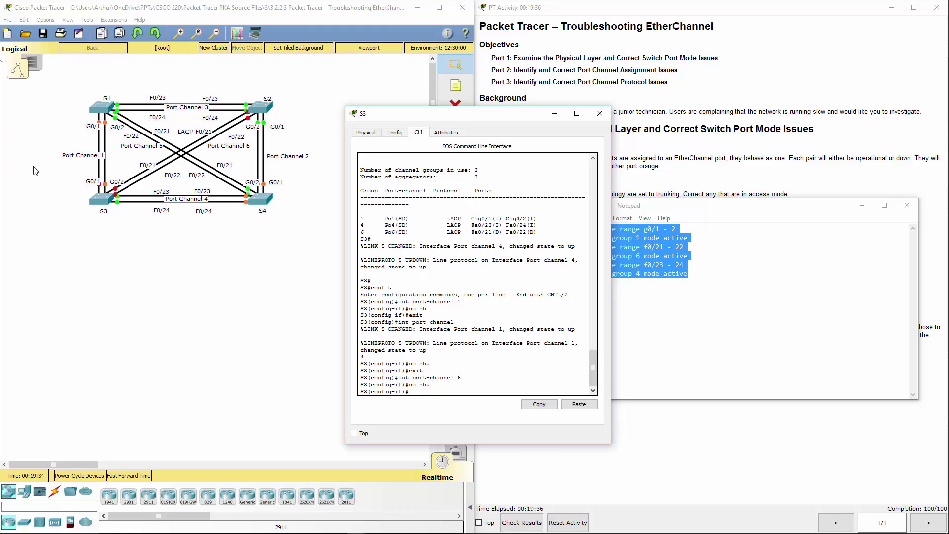
- Close S3's window, then delete Notepad's commands and close Notepad without saving
{"action": "left_click", "coordinate": [599, 113]}
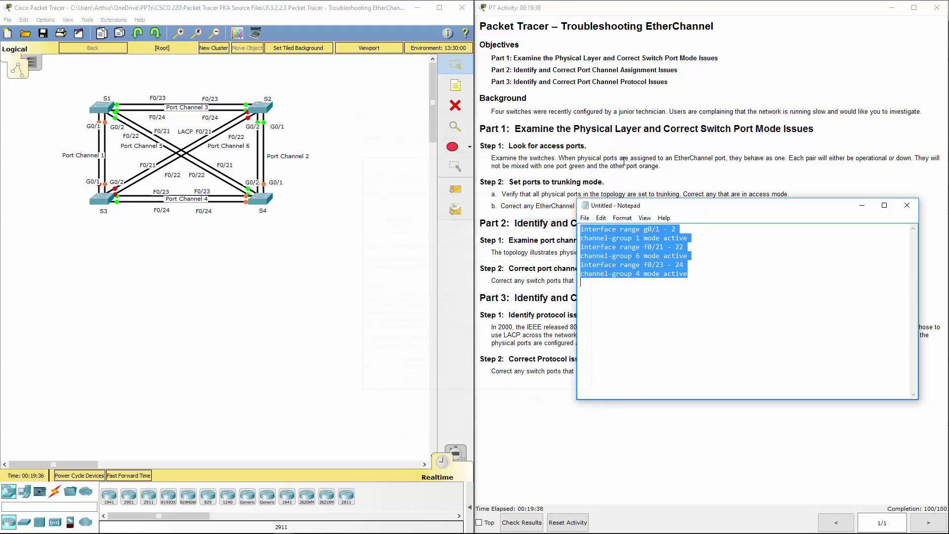
{"action": "left_click", "coordinate": [590, 212]}
{"action": "key", "text": "Delete"}
{"action": "key", "text": "alt+F4"}
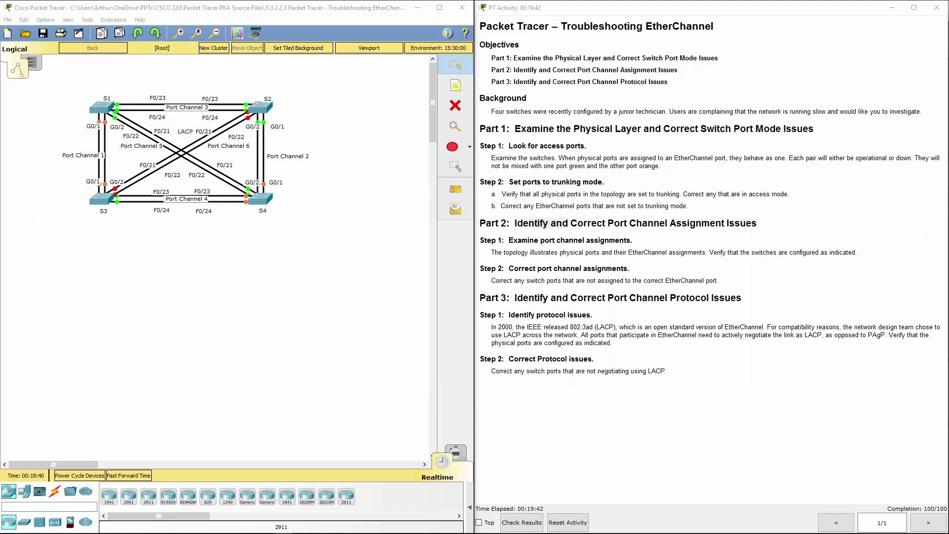